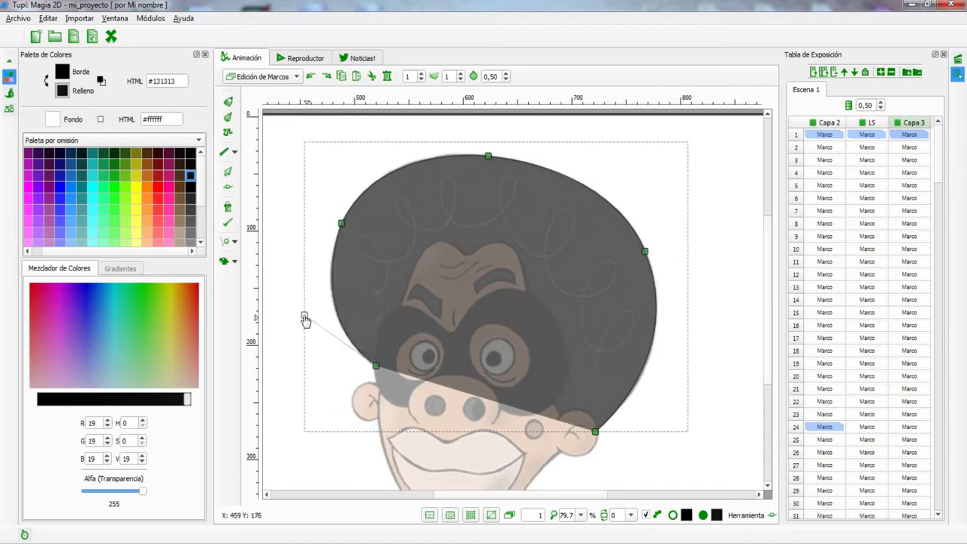
- Set the fill to #b7a594 and draw a closed straight-segment outline around the face, from chin to forehead
scroll(597, 323, up, 5)
scroll(401, 277, down, 3)
click(234, 152)
scroll(182, 217, down, 3)
click(182, 216)
scroll(149, 242, down, 2)
click(404, 403)
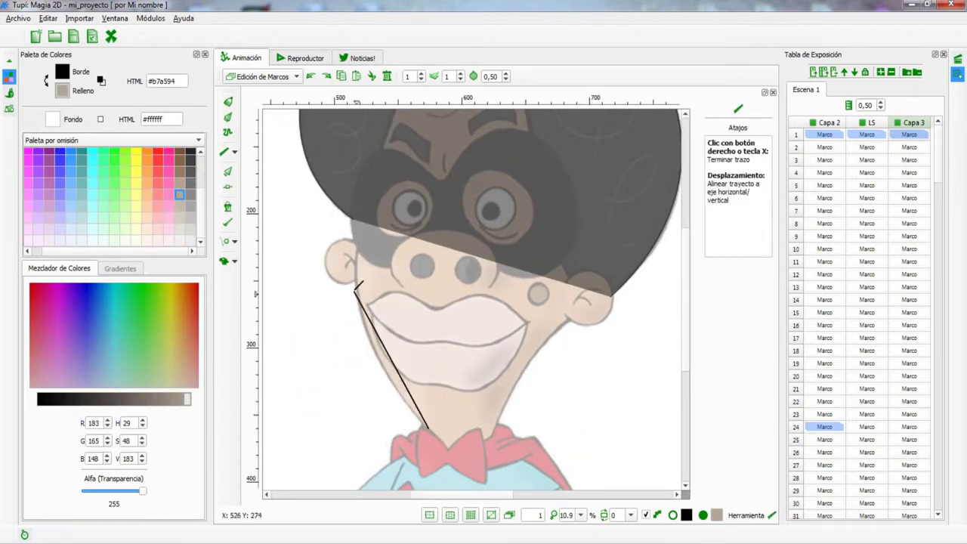
click(354, 269)
scroll(355, 269, up, 2)
click(418, 194)
click(529, 195)
click(581, 401)
scroll(583, 405, down, 2)
click(478, 428)
right_click(399, 396)
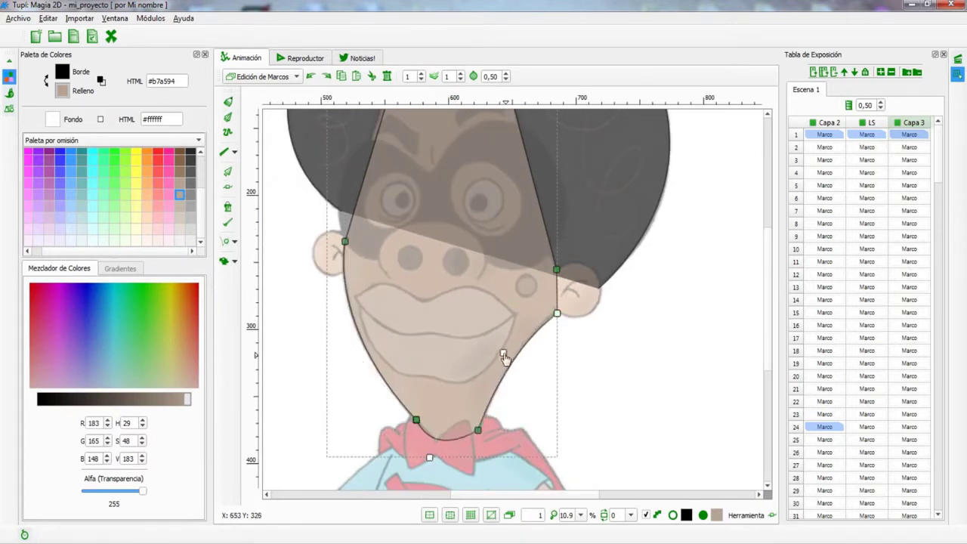
- Bend the face outline's nodes to follow the sketch along the jaw, chin and the two forehead lobes
scroll(429, 463, up, 2)
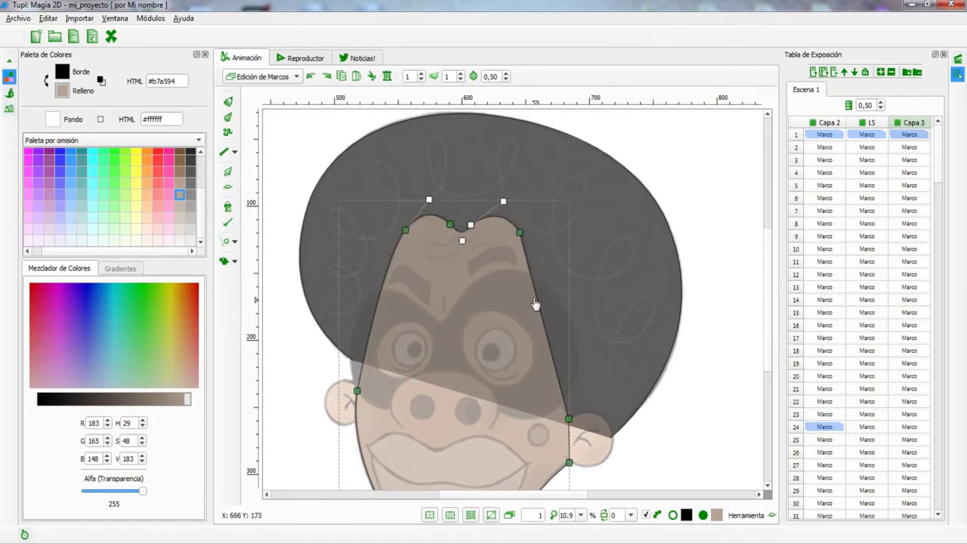
scroll(536, 304, down, 3)
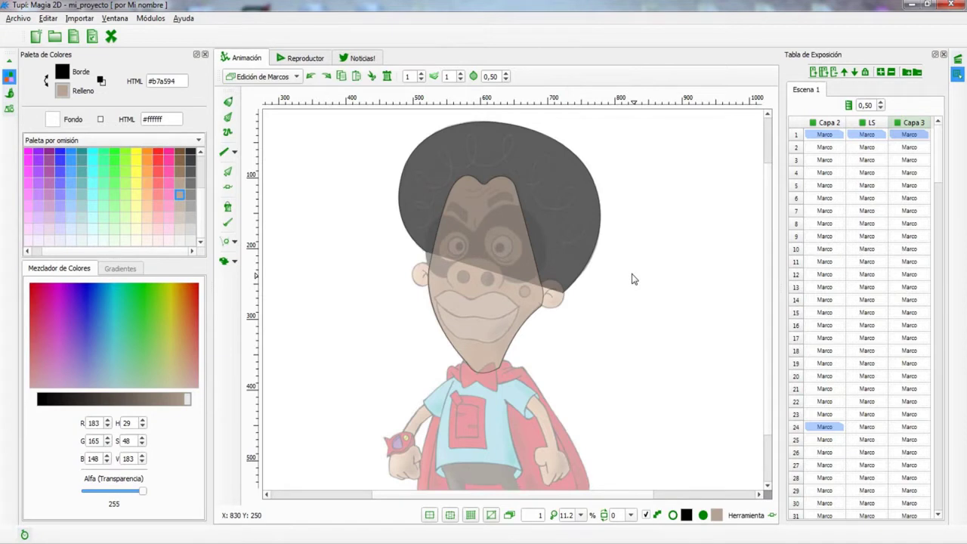
scroll(522, 283, up, 3)
scroll(384, 211, up, 2)
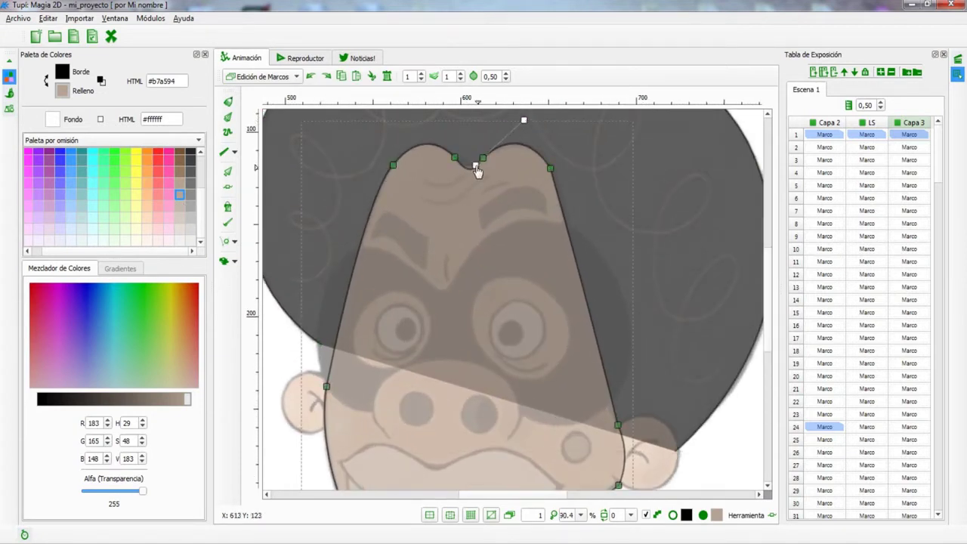
scroll(519, 186, down, 3)
scroll(486, 244, up, 5)
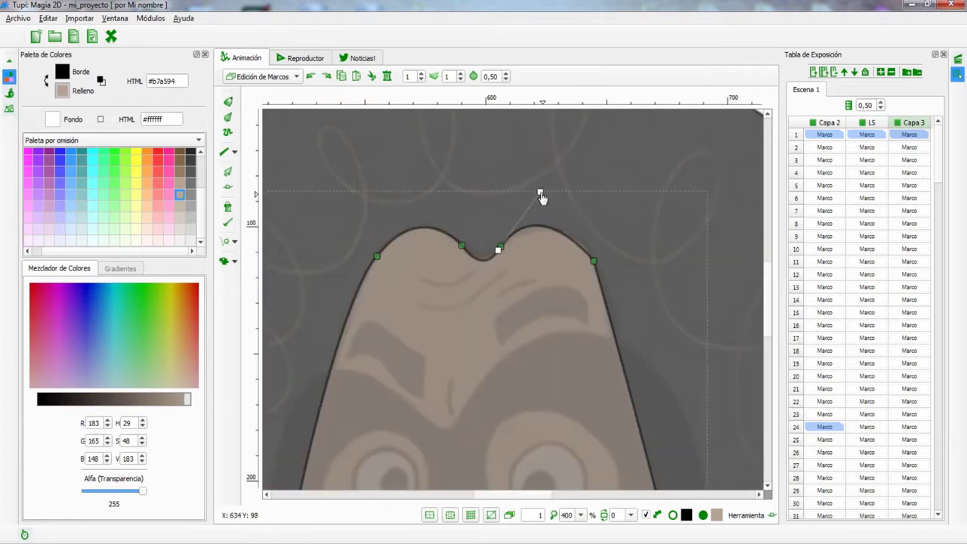
drag(605, 284, 598, 259)
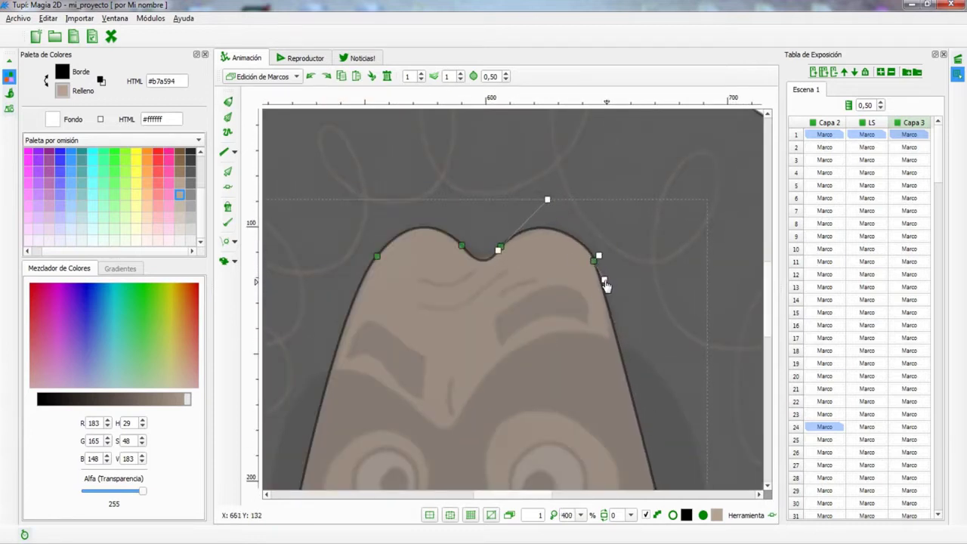
scroll(459, 289, down, 4)
scroll(450, 321, down, 1)
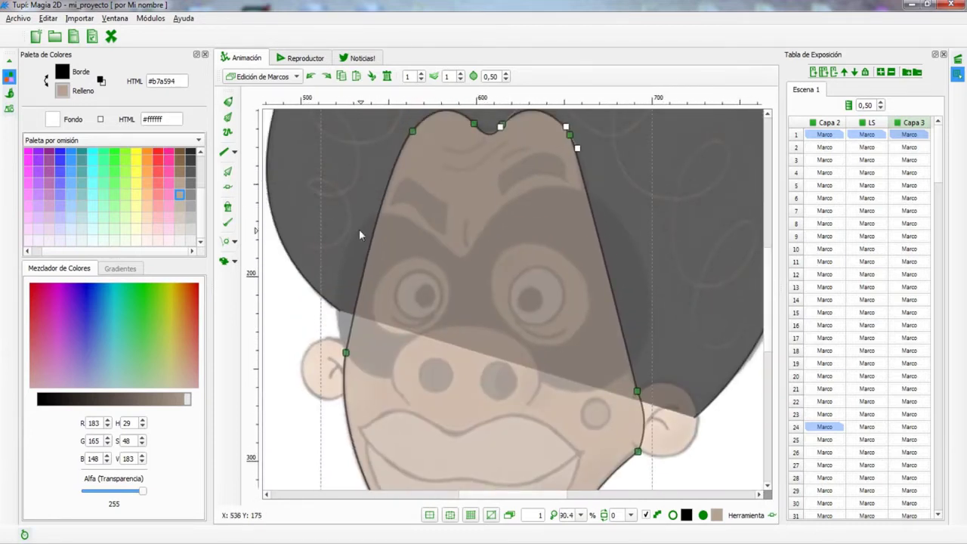
- Draw an ellipse with the #b7a594 fill over the ear on the left side of the face
key(c)
scroll(291, 304, up, 1)
scroll(291, 304, down, 2)
key(p)
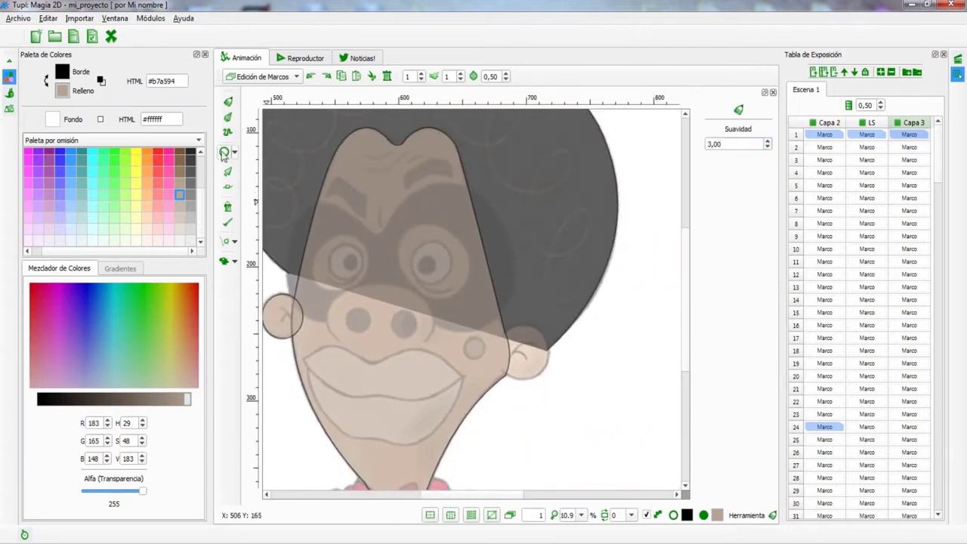
- Draw the right-hand ear as a three-point line shape and curve its nodes around the sketched ear
key(s)
scroll(453, 302, up, 2)
click(507, 342)
click(562, 358)
click(504, 381)
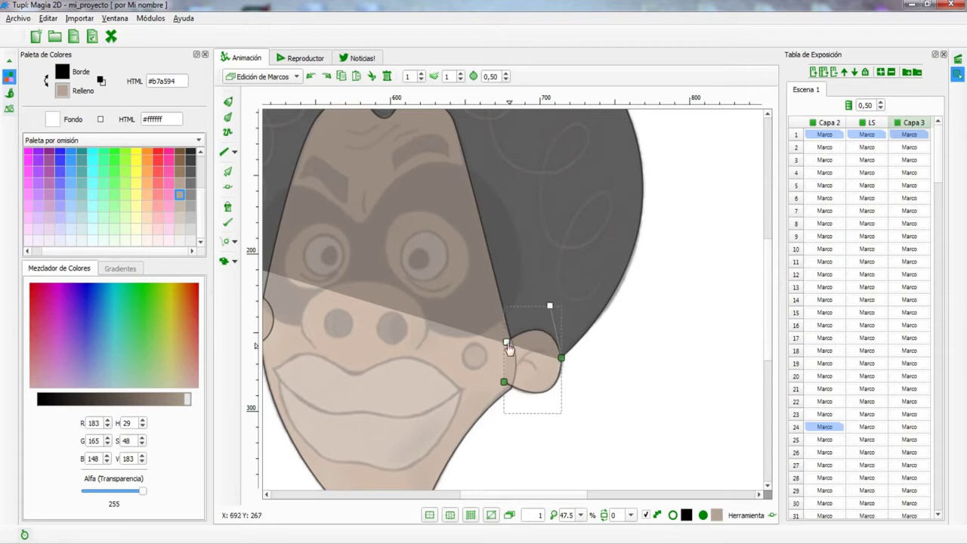
scroll(529, 362, down, 1)
- Set the layer opacity to 0,20 and draw a three-point nose outline, curving it to the sketch
scroll(862, 106, down, 3)
scroll(463, 327, up, 3)
scroll(464, 327, up, 1)
scroll(503, 323, down, 2)
scroll(473, 274, up, 3)
click(456, 317)
click(391, 409)
click(532, 413)
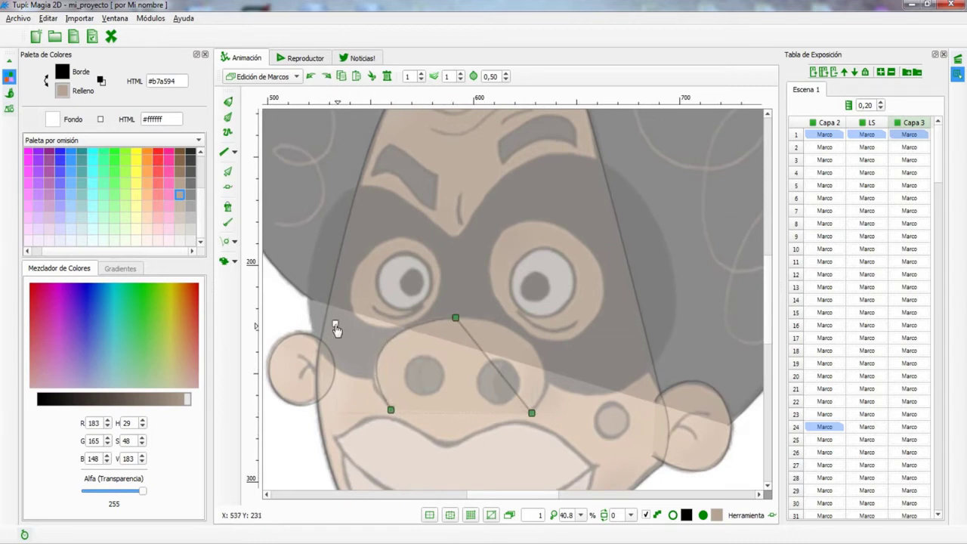
scroll(498, 327, down, 2)
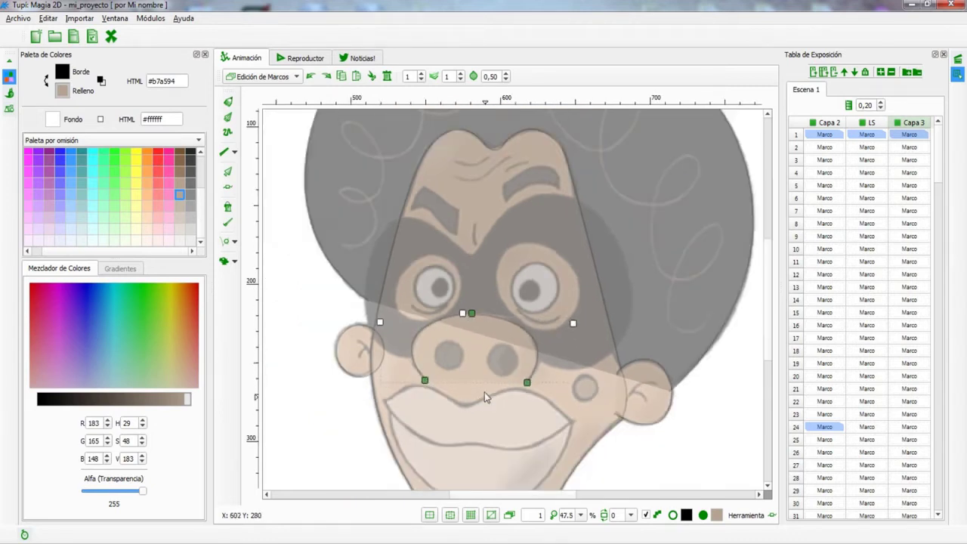
- Scale and position a skin-coloured ellipse around the larger eye and place a smaller one around the other eye
key(c)
click(228, 171)
drag(504, 261, 529, 251)
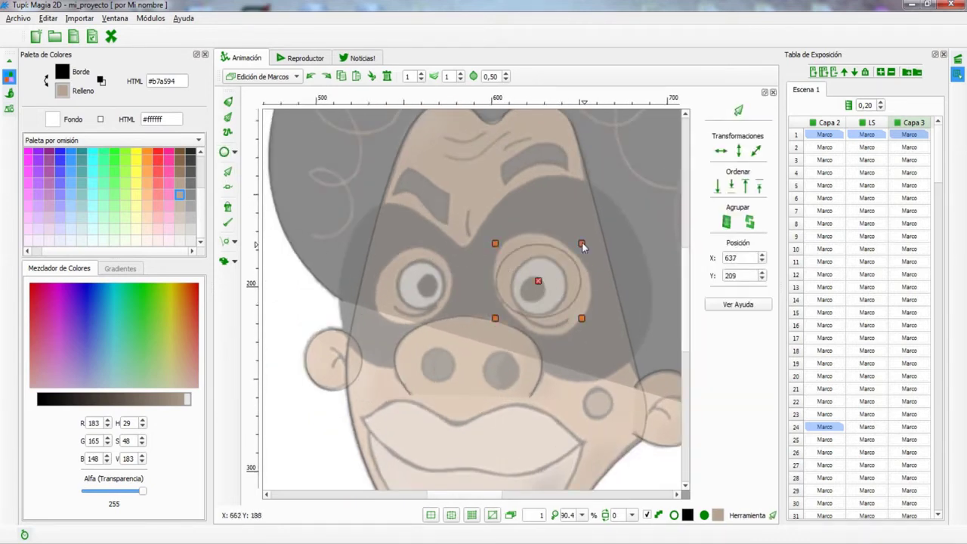
drag(594, 342, 587, 341)
click(591, 267)
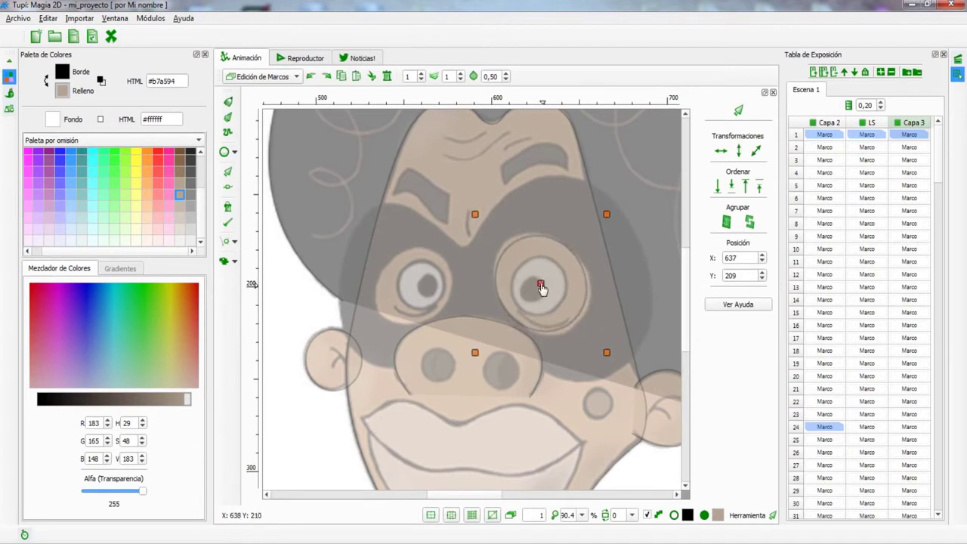
click(541, 287)
drag(541, 287, 400, 291)
drag(466, 226, 492, 283)
- Draw near-white ellipses over both eyeballs
scroll(492, 283, up, 3)
click(225, 151)
click(190, 240)
drag(334, 226, 424, 327)
drag(551, 222, 654, 335)
- Draw a pupil ellipse inside the smaller eye and a brown #603913 ellipse over the cheek mole
scroll(129, 168, up, 3)
click(180, 187)
drag(369, 251, 410, 295)
scroll(583, 264, down, 3)
drag(520, 228, 582, 300)
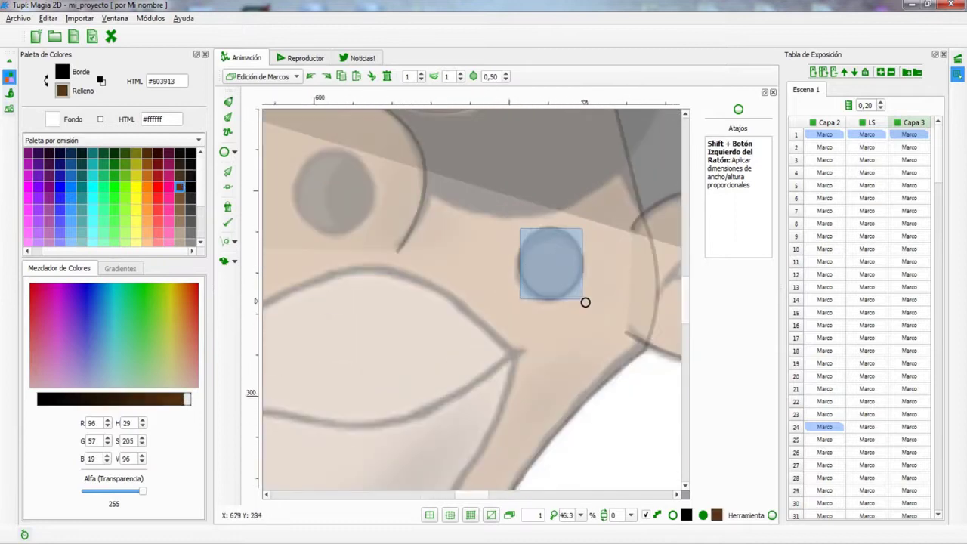
key(o)
click(531, 244)
scroll(462, 271, down, 3)
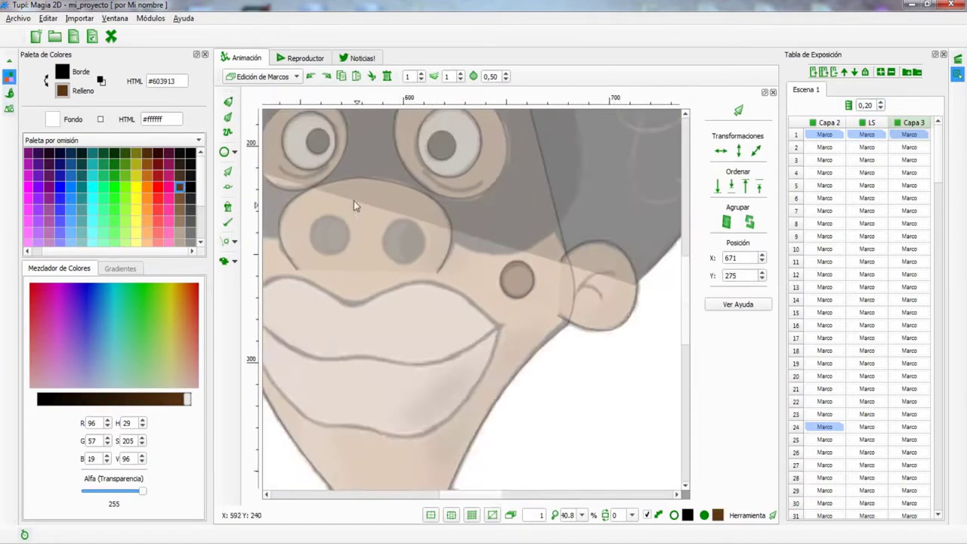
- Draw a closed straight-segment outline of the eye mask with the #131313 fill
click(190, 175)
click(226, 151)
click(272, 182)
click(437, 244)
click(543, 168)
click(662, 274)
click(597, 408)
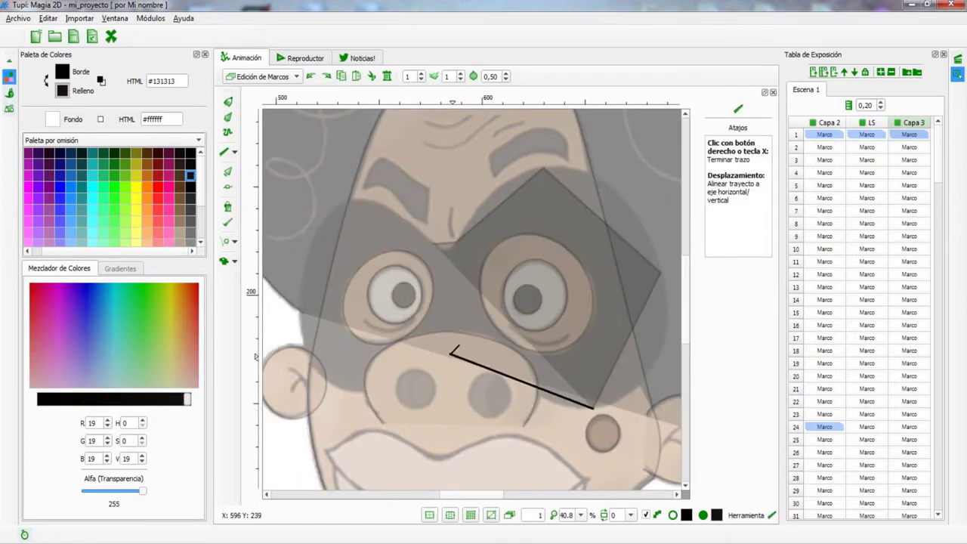
click(331, 383)
click(306, 260)
click(376, 203)
right_click(407, 225)
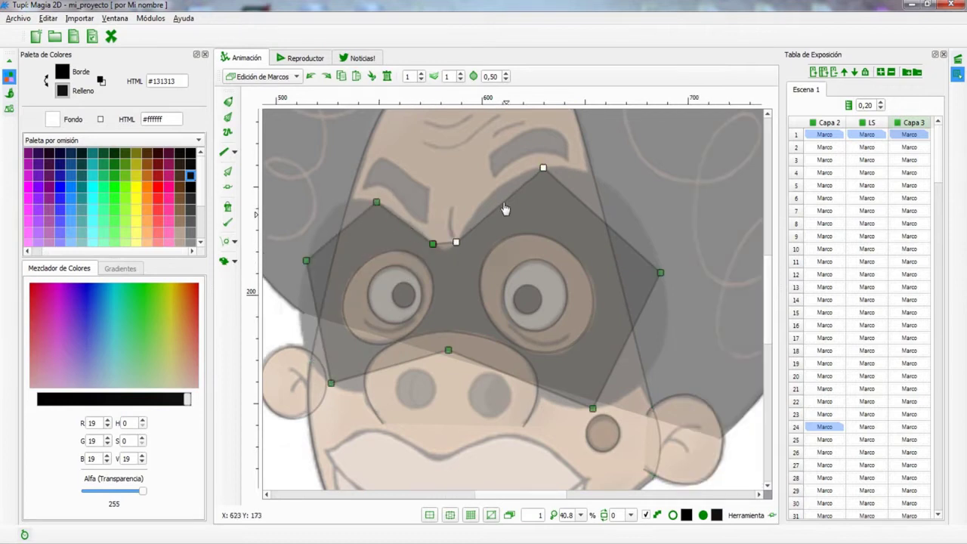
- Curve the mask outline's nodes so its edges follow the sketched mask around both eyes
drag(543, 168, 634, 158)
drag(592, 408, 543, 409)
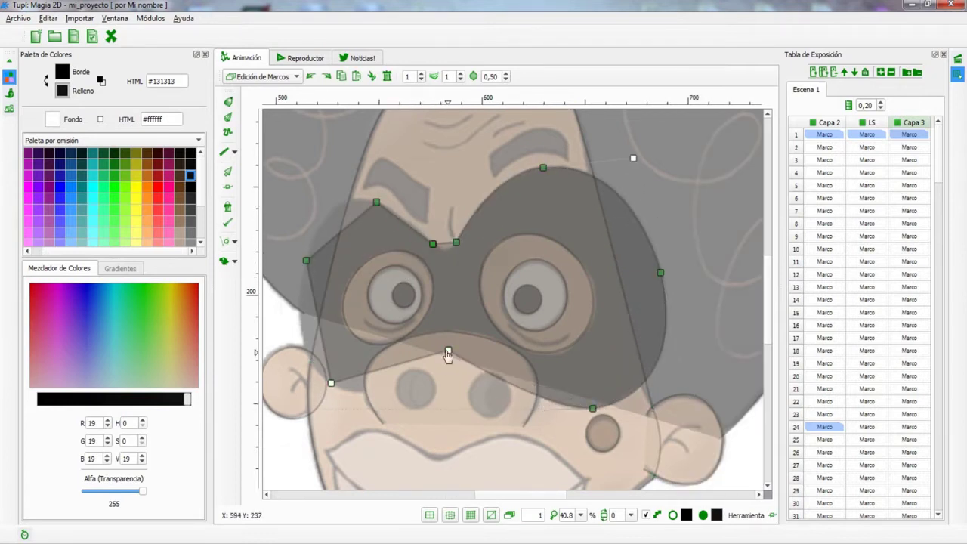
drag(306, 261, 284, 346)
drag(377, 202, 412, 223)
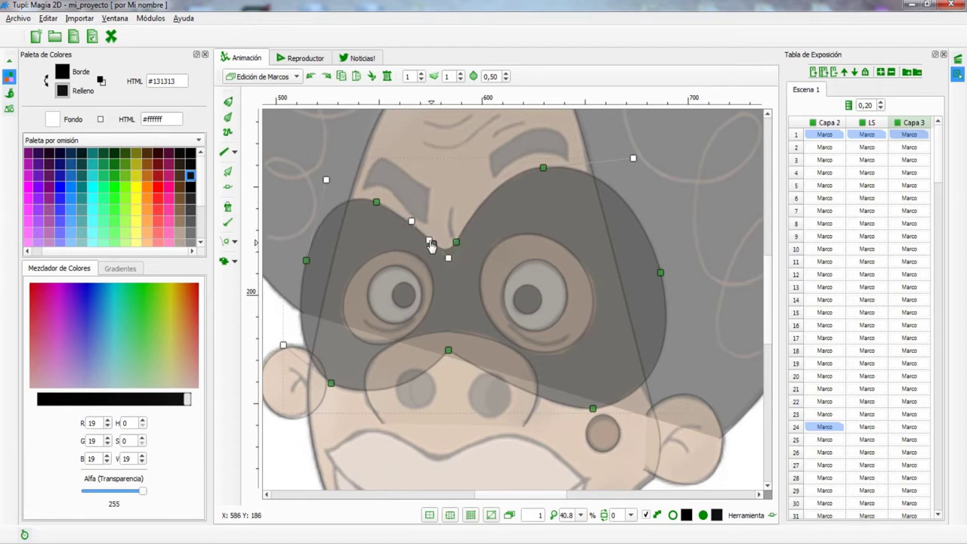
scroll(431, 245, down, 2)
- Set the layer opacity to 1,00 and recolour the face skin with the #ffc58c fill
key(o)
scroll(534, 308, down, 3)
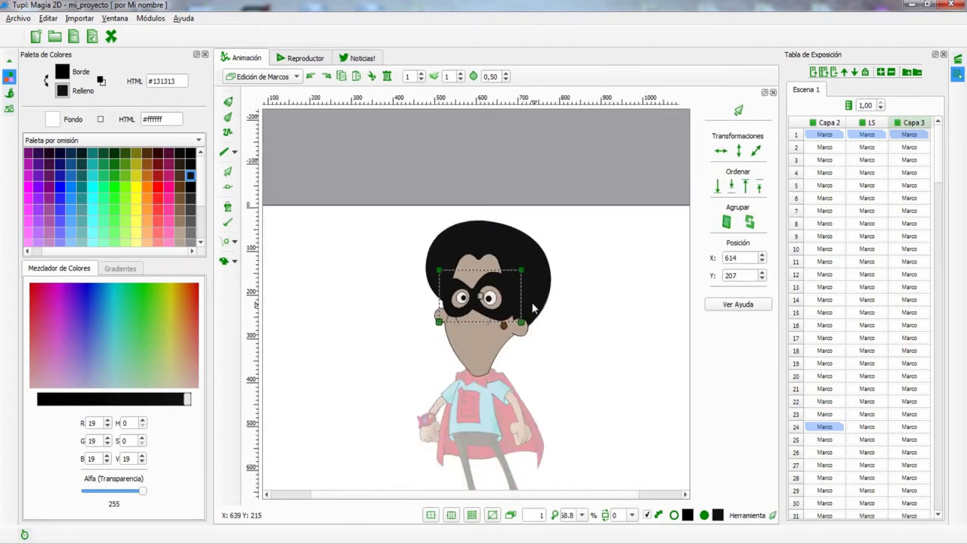
scroll(533, 308, up, 4)
click(227, 205)
click(147, 198)
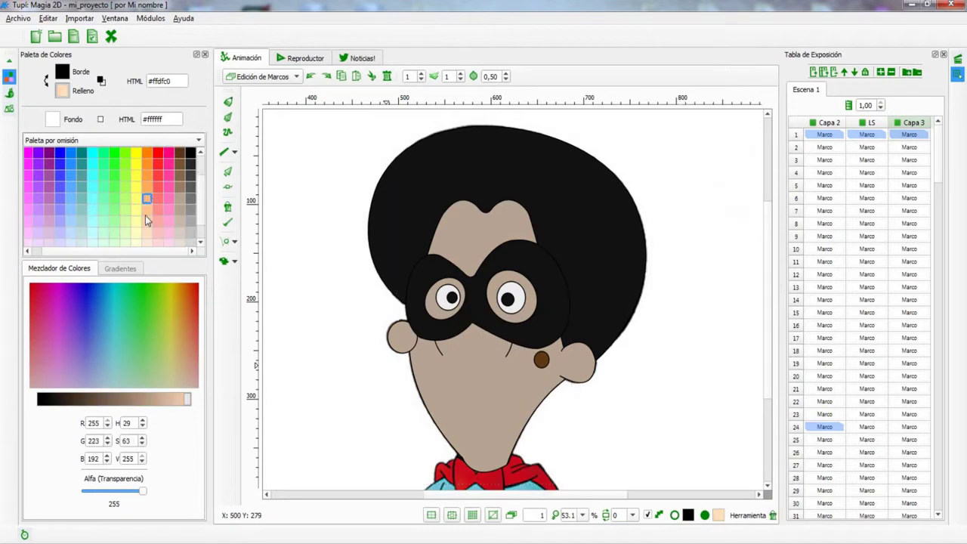
click(147, 209)
click(447, 353)
click(442, 342)
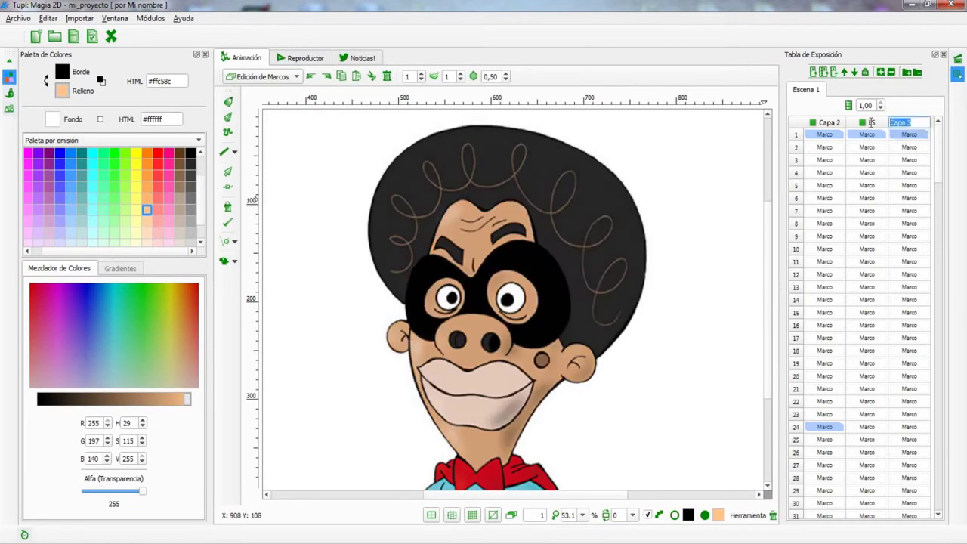
- Rename the layers Capa 2 and Capa 3 as BOCETO and REFINADO, and set the layer opacity to 0,40
key(Caps_Lock)
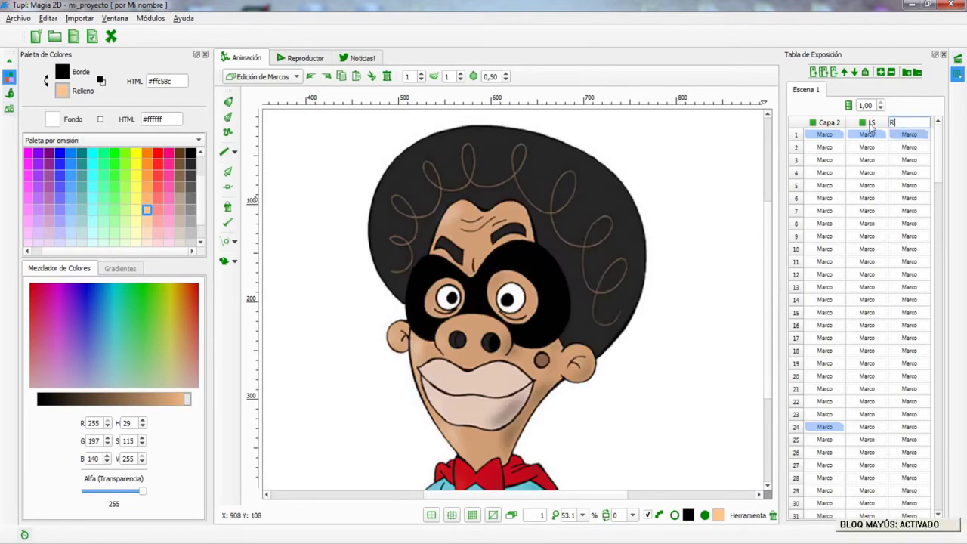
double_click(866, 105)
text(0,4)
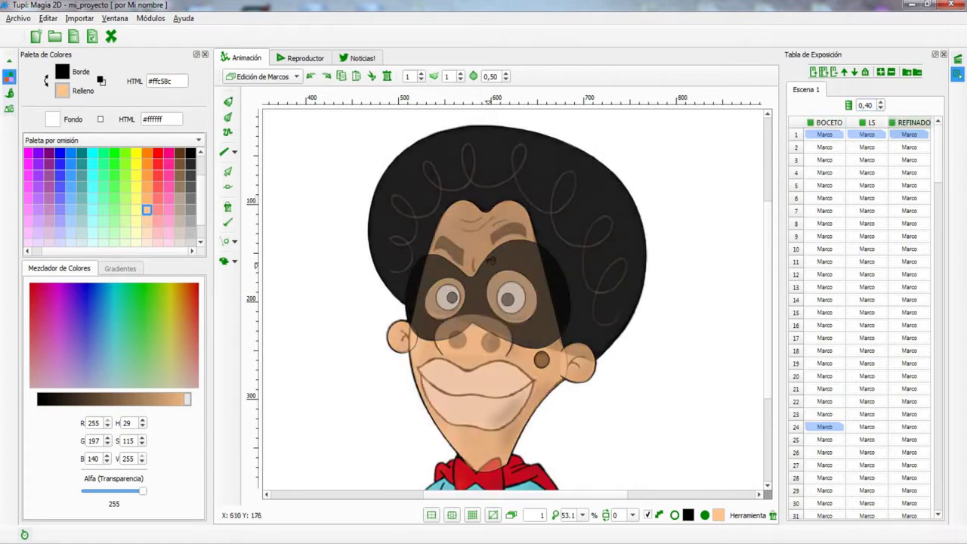
- Draw both eyebrows as closed straight-segment shapes with the #131313 fill
scroll(446, 213, up, 5)
scroll(447, 213, up, 3)
key(s)
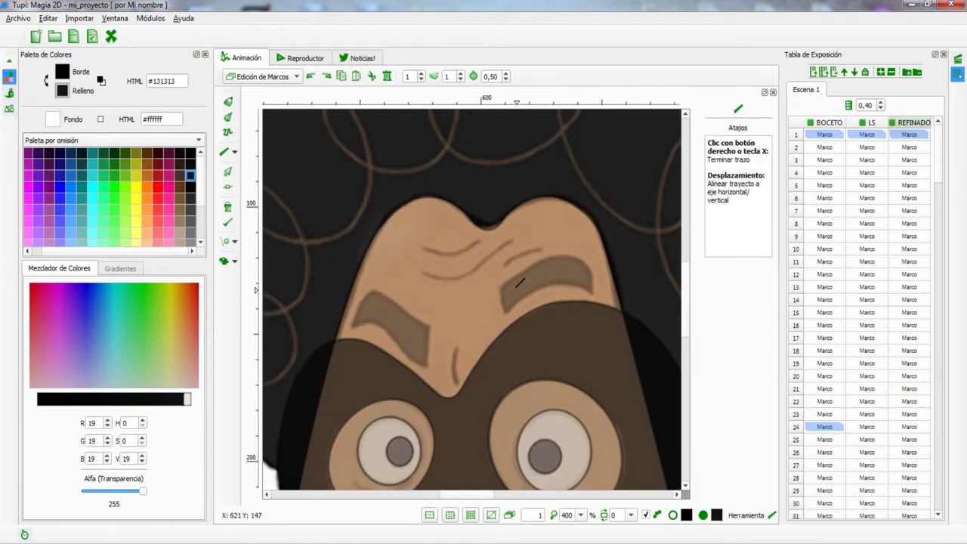
click(397, 340)
click(426, 367)
click(431, 326)
click(392, 302)
right_click(352, 325)
- Curve the nodes of both eyebrow shapes to match the sketched eyebrows
key(o)
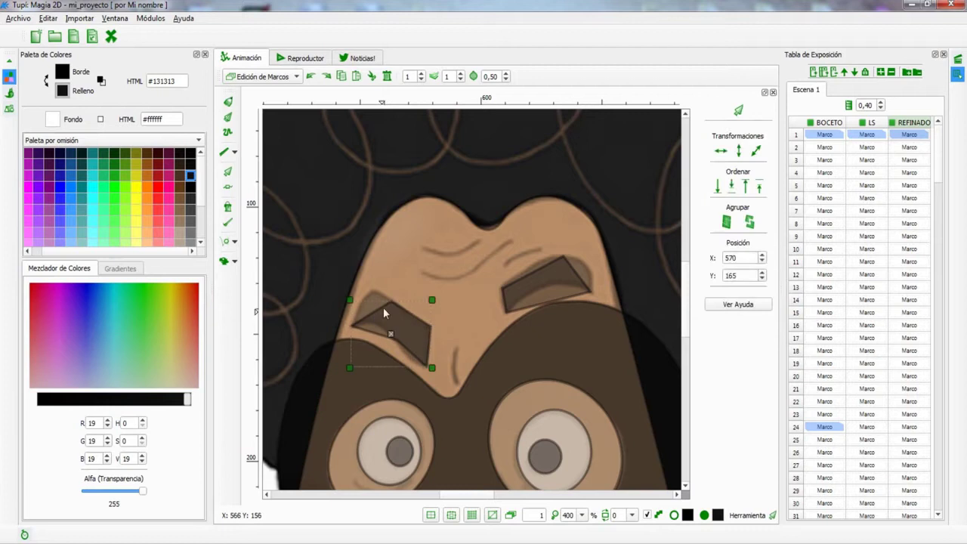
key(n)
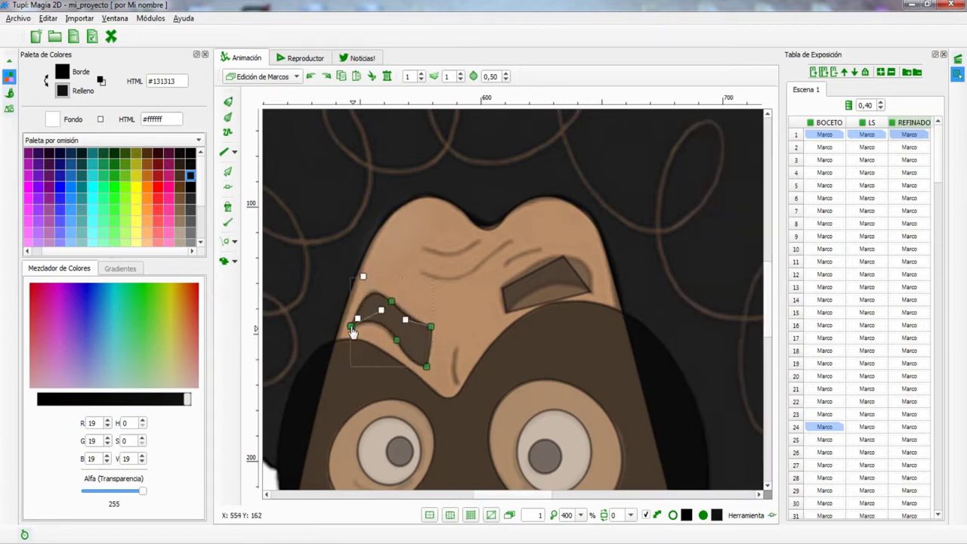
click(564, 258)
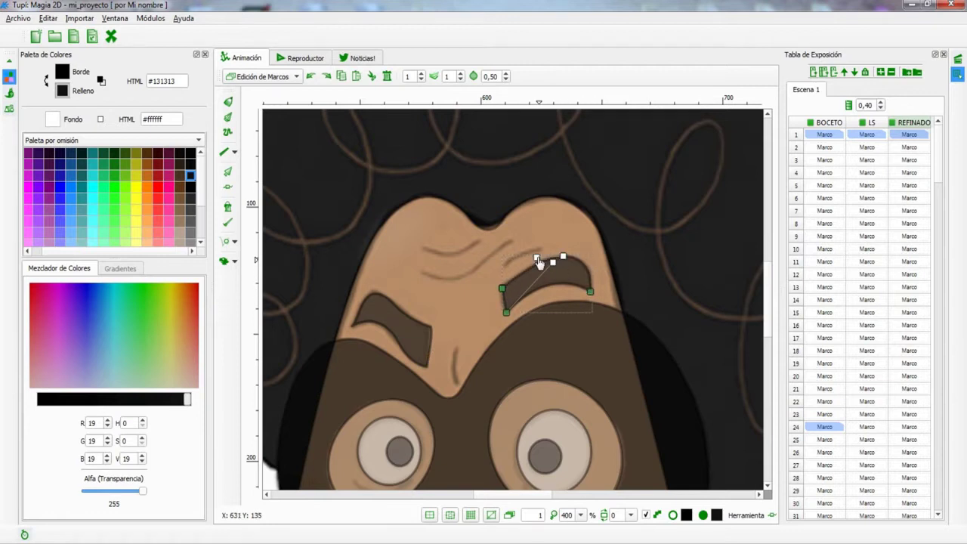
- Draw dark #131313 ellipses over both nostrils
scroll(529, 272, down, 3)
scroll(454, 302, up, 3)
key(s)
click(364, 215)
click(461, 205)
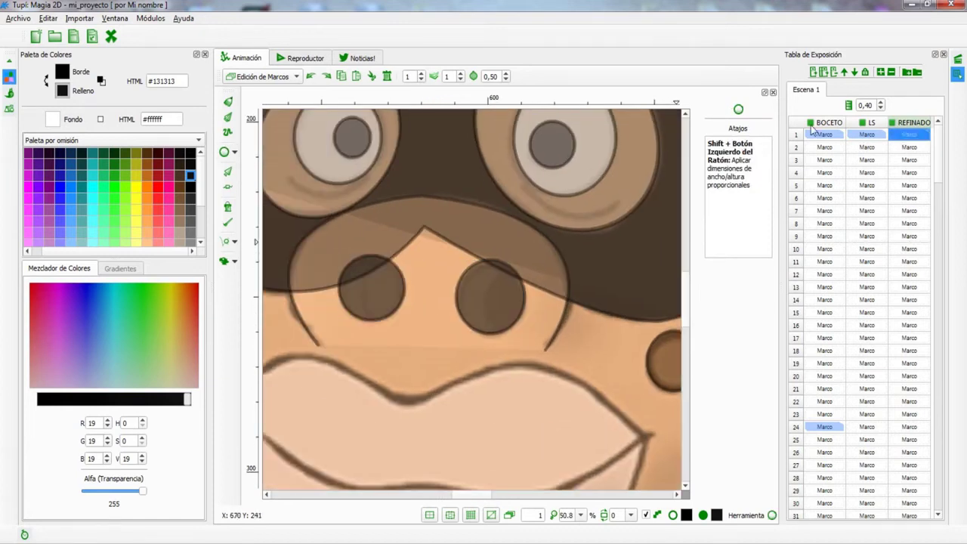
- Draw #595959 grey highlight shapes inside both nostrils and bring the nose shape forward in the stacking order
click(234, 152)
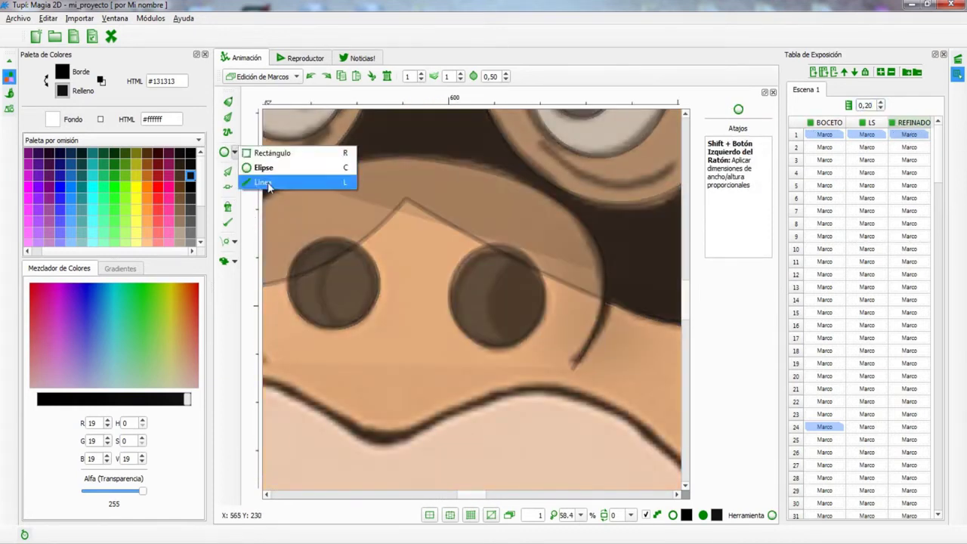
click(262, 183)
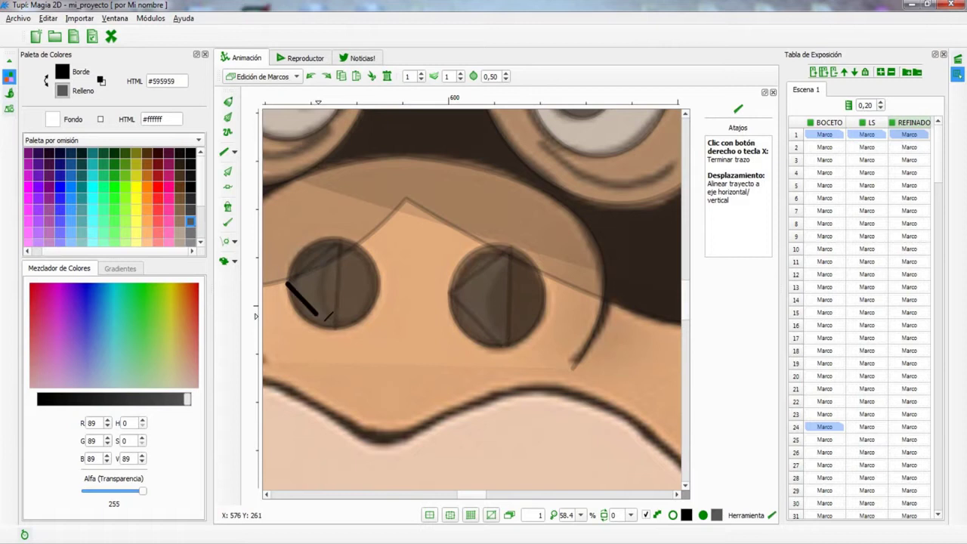
click(508, 297)
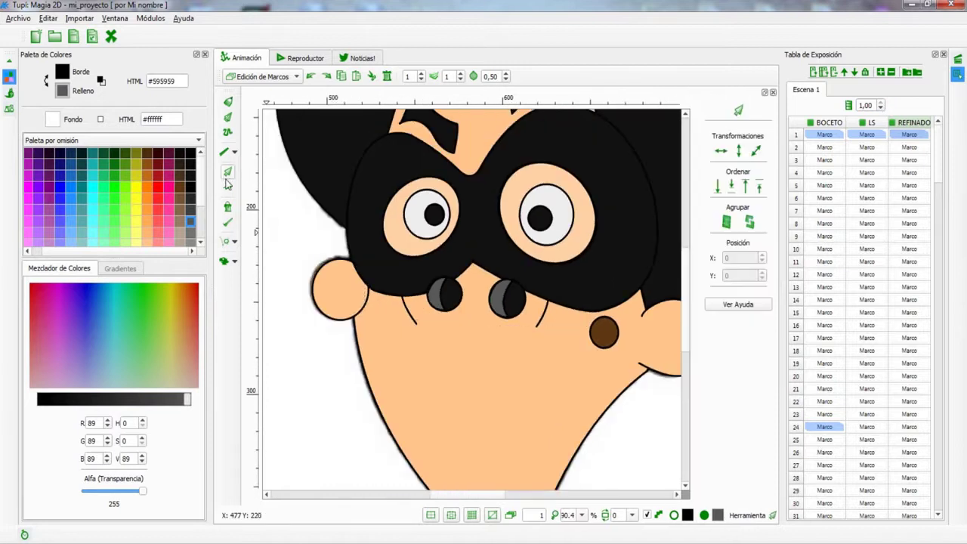
click(745, 188)
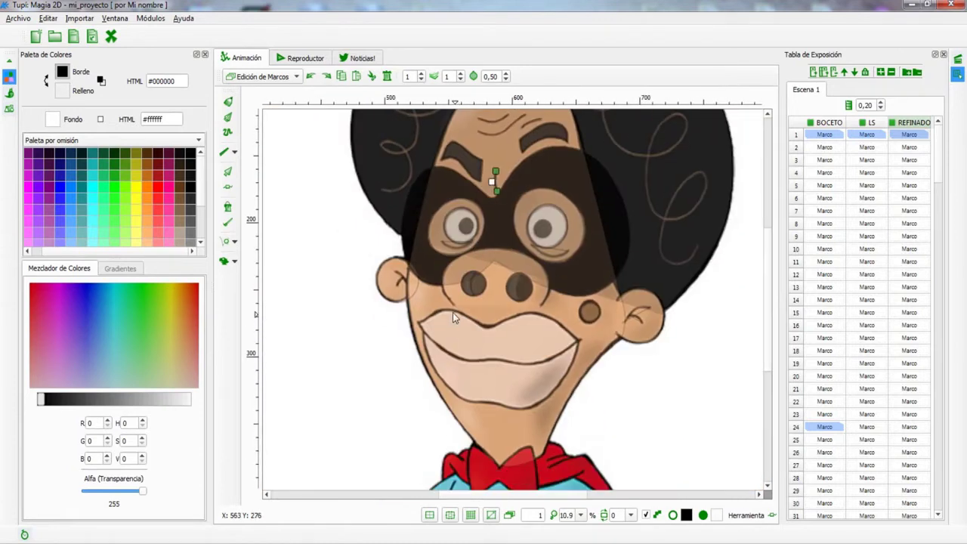
- Draw the crease lines inside both ears and curve their nodes to match the sketch
scroll(637, 342, up, 5)
click(630, 329)
drag(685, 367, 682, 349)
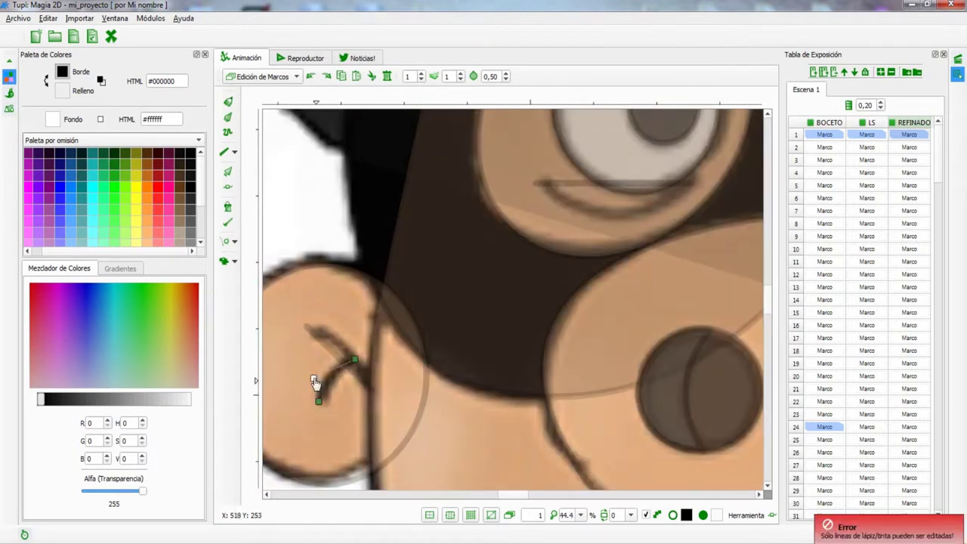
click(308, 328)
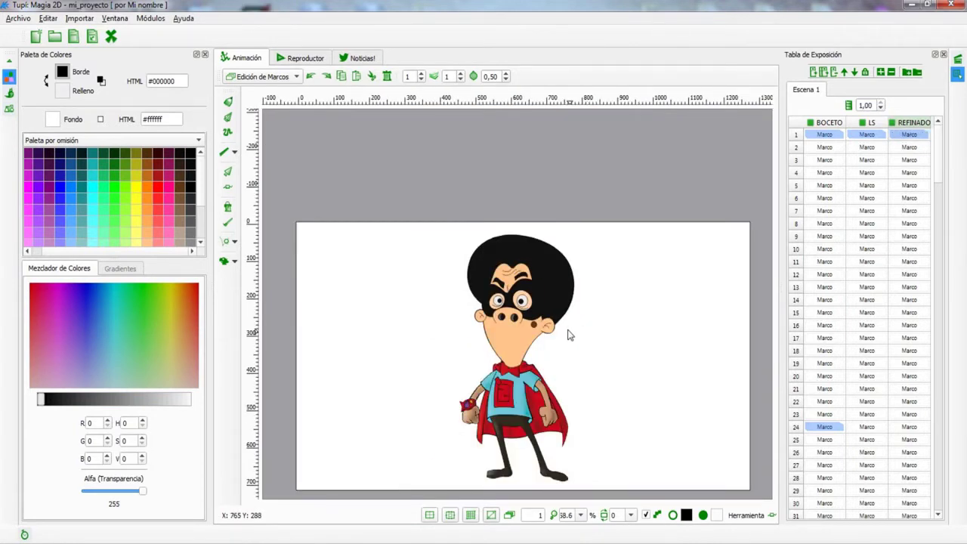
- Save the project as PROFESOR SUPER O and hide the BOCETO layer
key(ctrl+s)
text(PROFESOR SUPER O)
key(Return)
scroll(474, 278, up, 5)
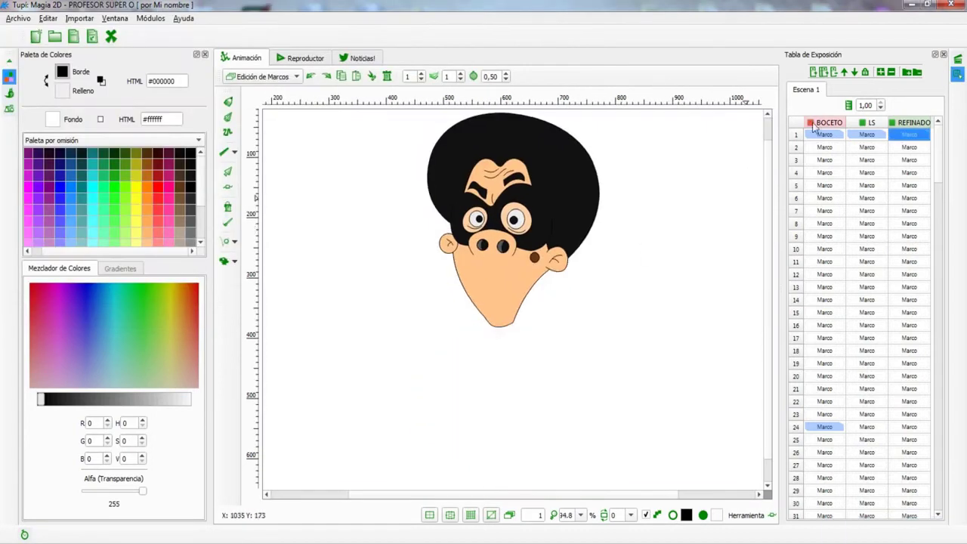
- Group each ear's shape with the crease lines inside it
scroll(611, 241, up, 5)
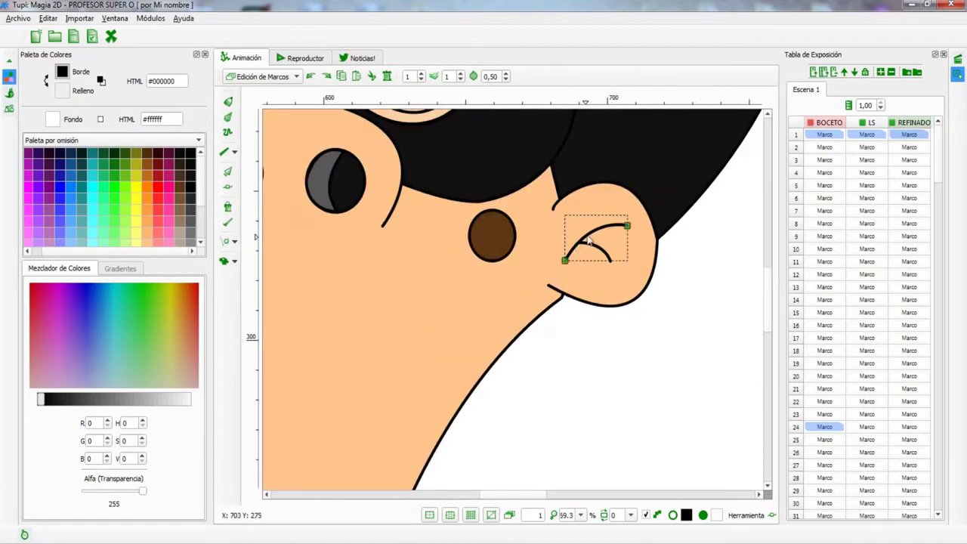
key(o)
scroll(317, 291, up, 3)
click(317, 291)
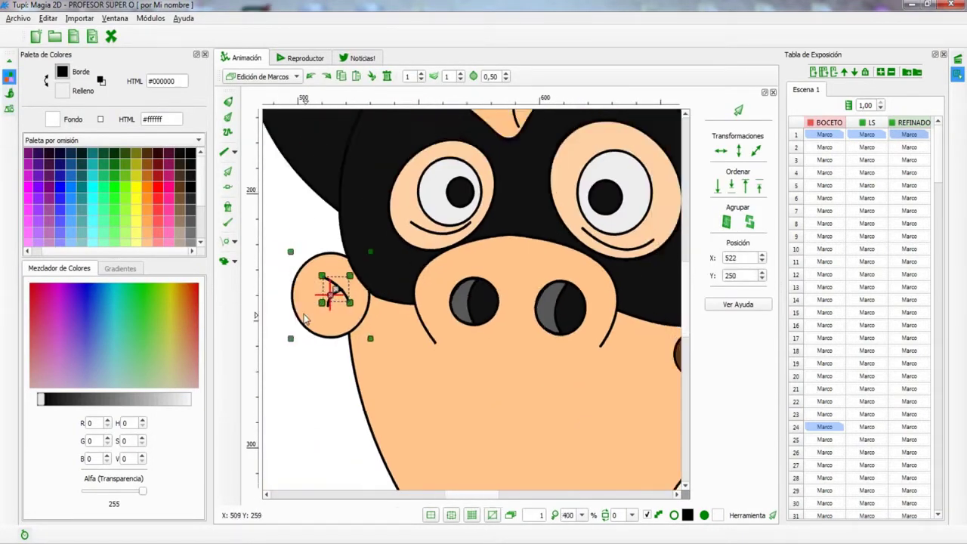
scroll(468, 305, up, 2)
scroll(648, 310, up, 2)
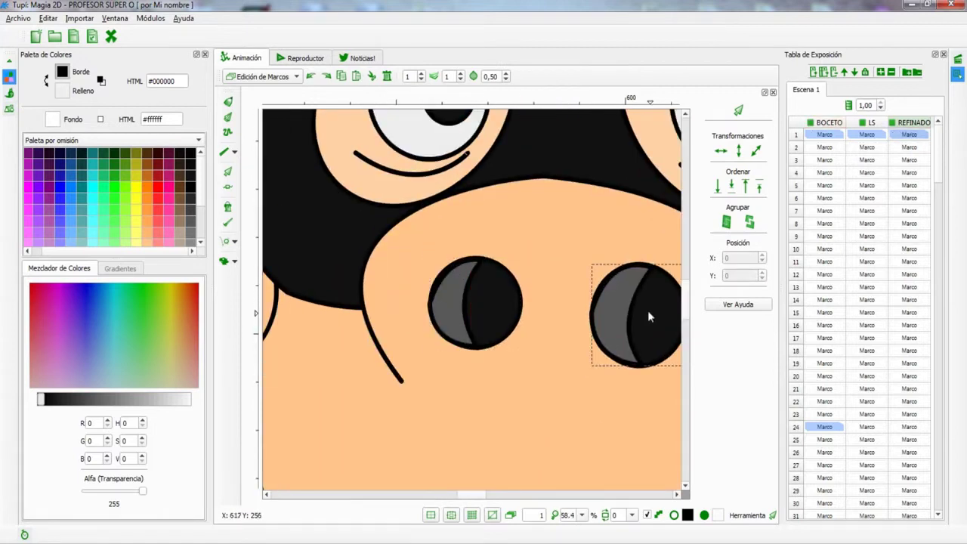
- Group the nose shape with both nostrils and their grey highlights
scroll(514, 302, down, 3)
click(465, 302)
click(572, 303)
scroll(481, 310, down, 1)
scroll(484, 318, up, 3)
click(529, 219)
- Group the parts of each eye, including the skin patch, eyeball, pupil and lower-lid line
scroll(453, 267, down, 1)
scroll(454, 267, up, 1)
drag(454, 267, 416, 299)
scroll(545, 270, up, 3)
scroll(400, 337, down, 3)
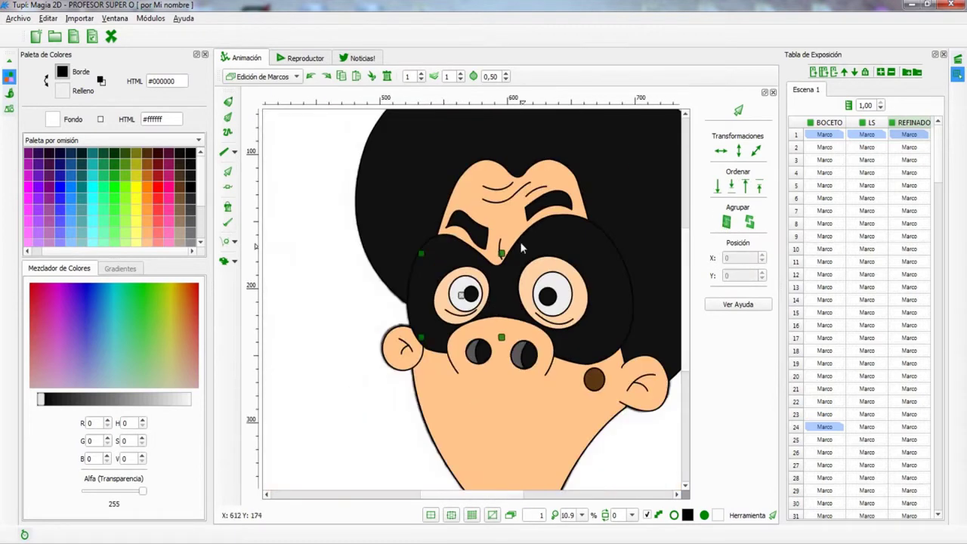
scroll(400, 336, up, 2)
click(399, 336)
click(401, 340)
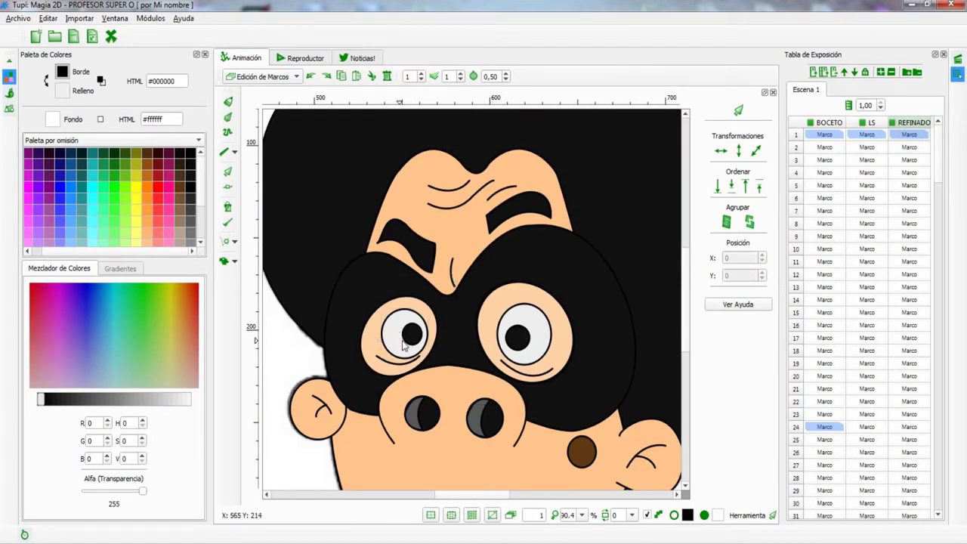
scroll(405, 346, down, 3)
scroll(481, 404, up, 1)
click(567, 353)
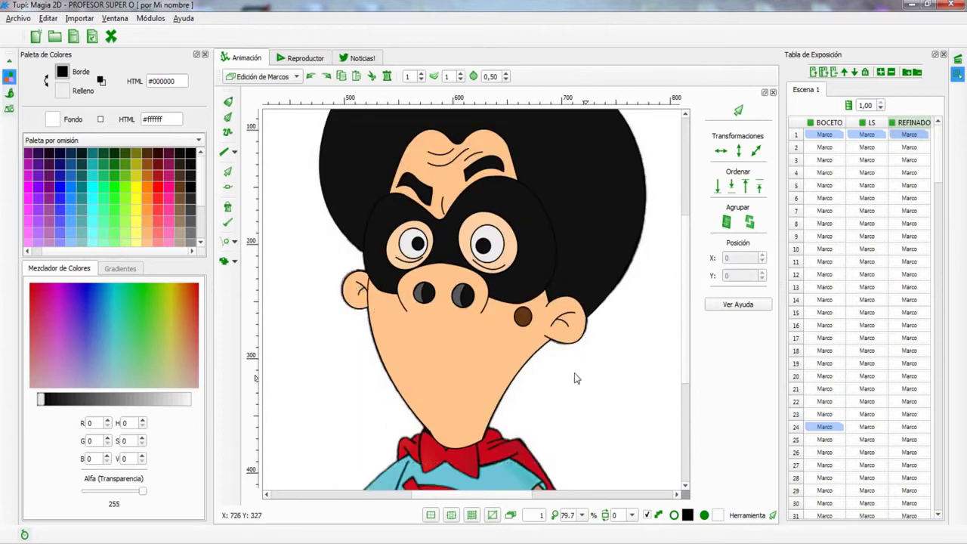
- Draw brown curly freehand strokes of thickness 2 over the hair along the sketched curls, and save the project
scroll(596, 389, down, 2)
scroll(869, 105, down, 4)
scroll(477, 301, up, 3)
click(179, 187)
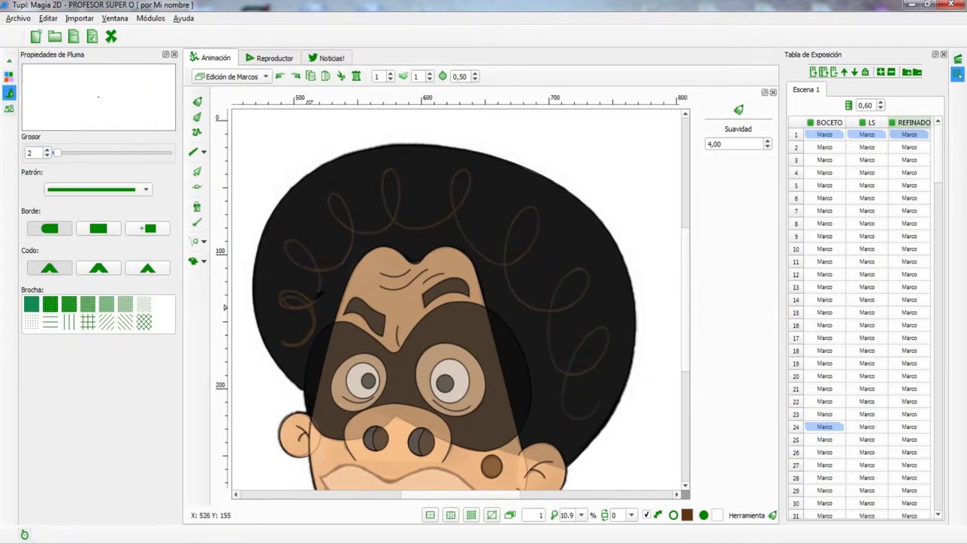
scroll(499, 265, down, 3)
key(ctrl+s)
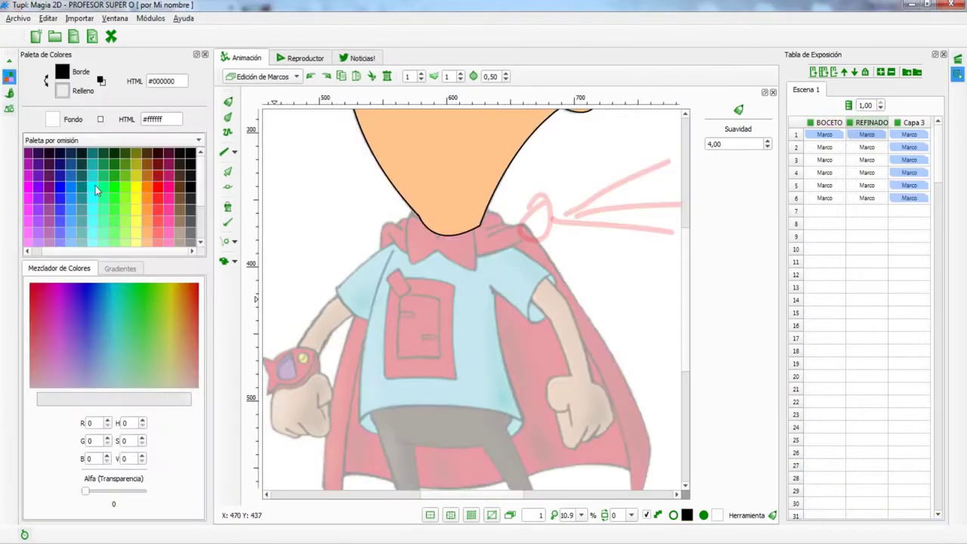
- Set the fill colour to cyan #59ffff and the BOCETO layer's opacity to 0.40
click(92, 187)
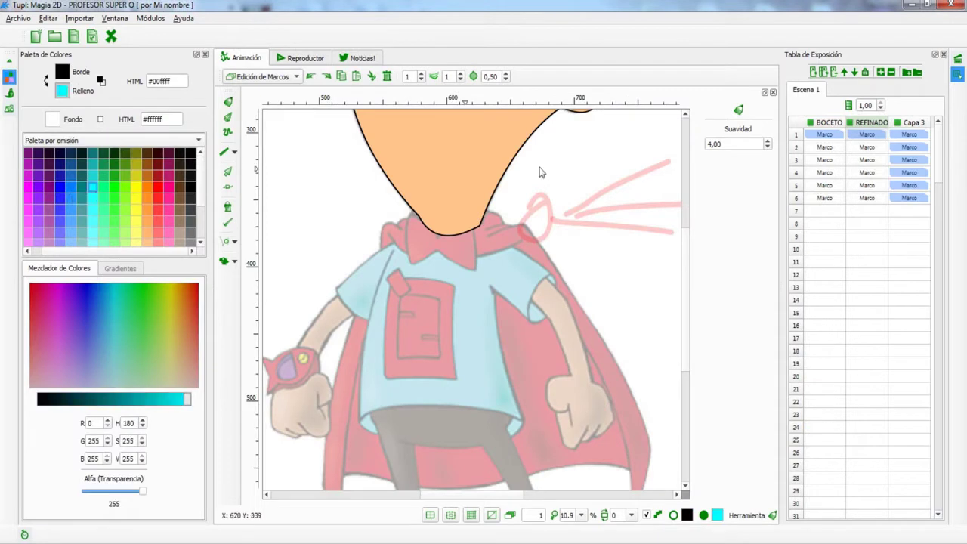
click(881, 105)
click(92, 221)
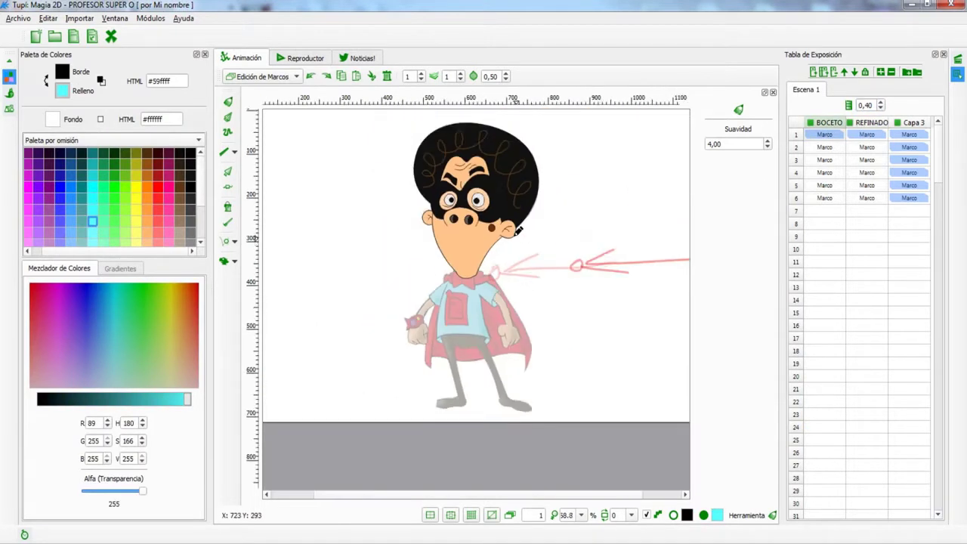
- Try to outline the shirt's torso as a four-cornered cyan shape and bend its sides, neckline and hem to the sketch
click(235, 153)
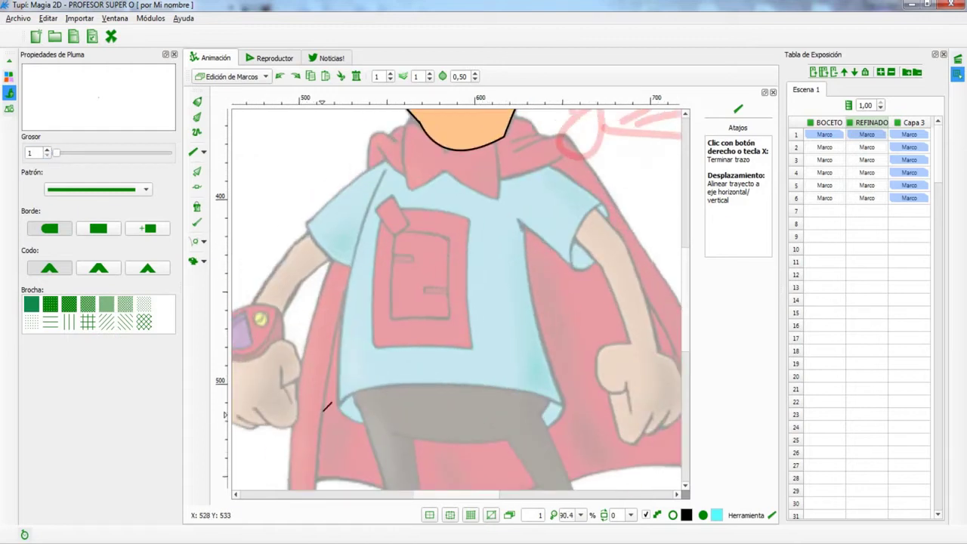
click(338, 407)
click(567, 407)
click(518, 151)
click(391, 151)
click(339, 404)
scroll(866, 105, down, 3)
key(n)
click(402, 174)
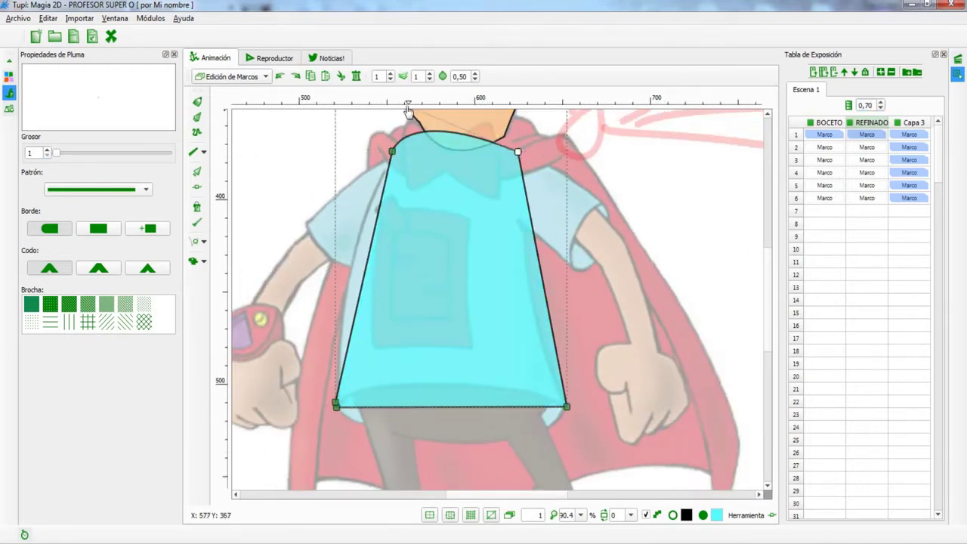
click(518, 154)
drag(568, 412, 463, 489)
drag(336, 406, 359, 374)
click(336, 403)
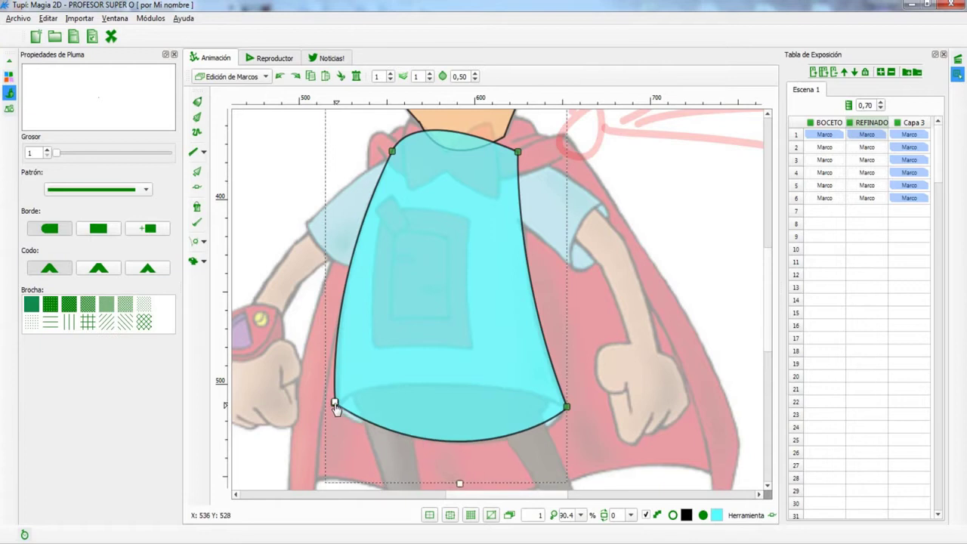
scroll(517, 331, down, 5)
scroll(516, 331, up, 8)
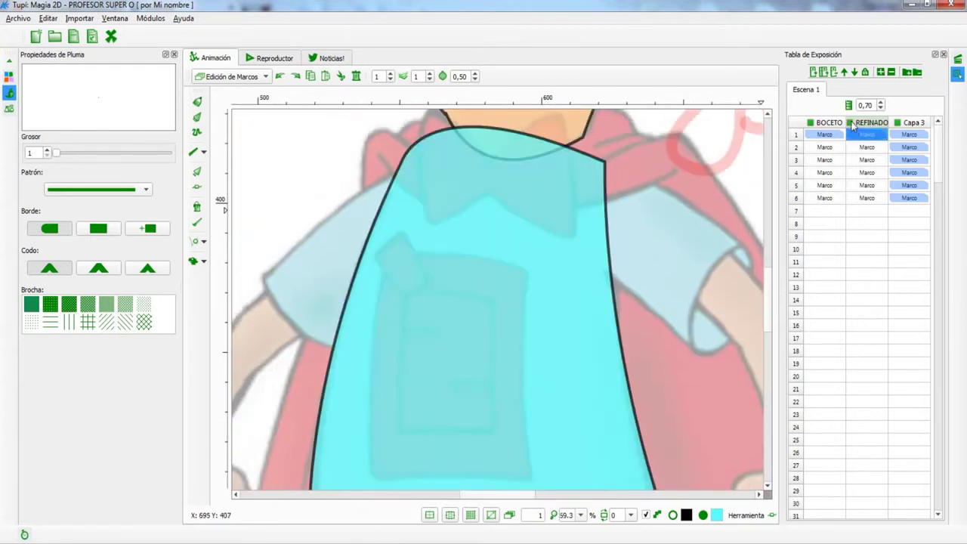
- Draw the shirt's left-hand sleeve as a cyan straight-segment shape and curve its shoulder and cuff edges
scroll(474, 345, down, 4)
scroll(527, 322, up, 6)
key(s)
scroll(491, 210, down, 6)
key(n)
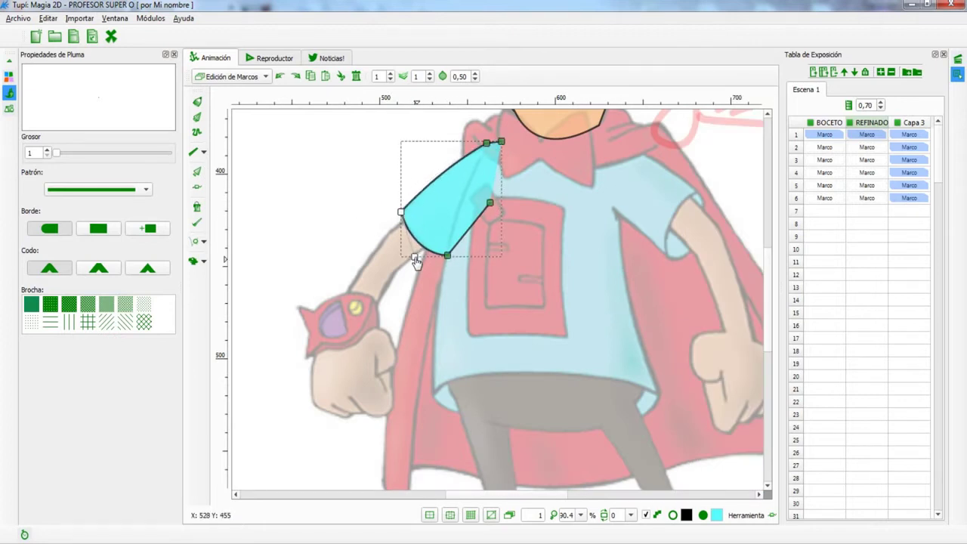
- Outline the shirt's torso from the left shoulder around the hem to the neckline with straight segments filled cyan
key(s)
click(486, 163)
click(441, 398)
click(555, 432)
click(669, 396)
click(627, 214)
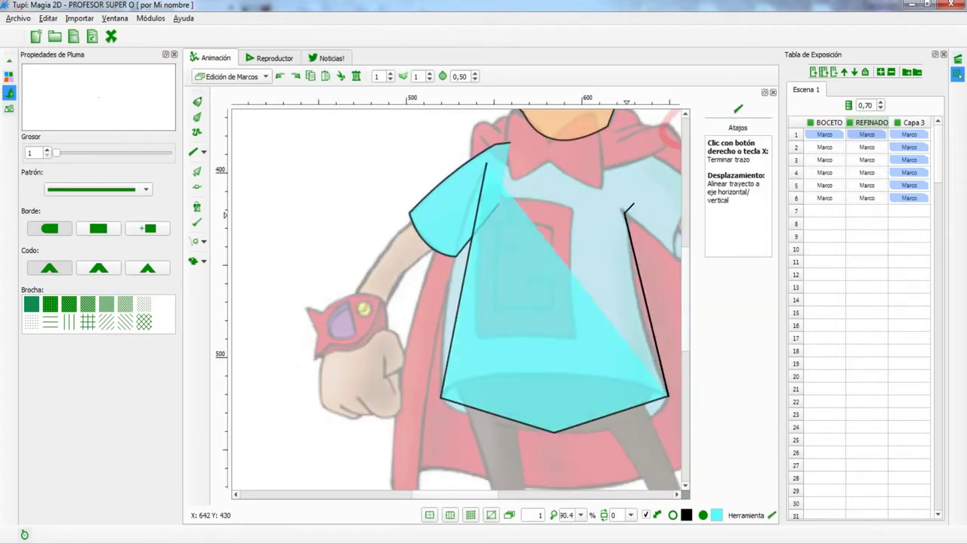
click(626, 146)
key(x)
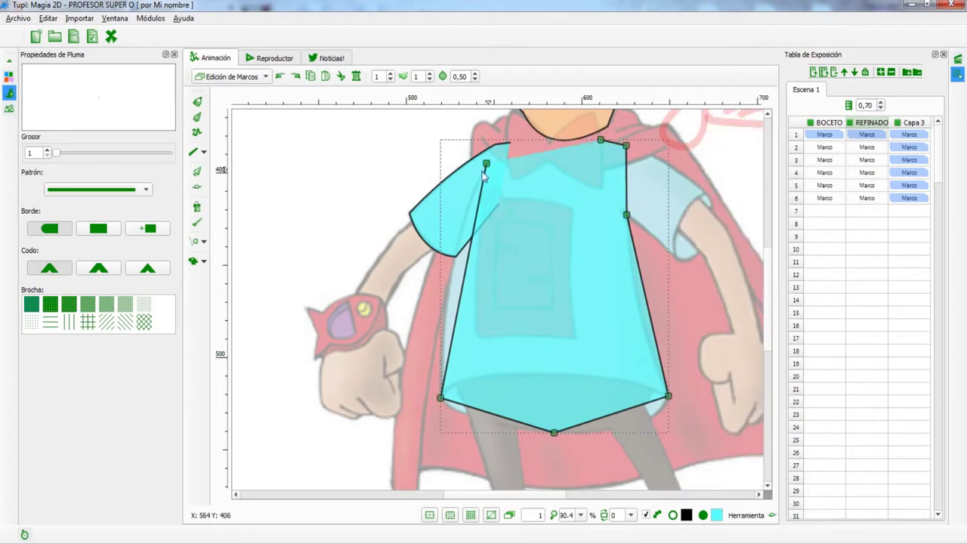
- Curve the torso shape's sides and hem to follow the sketched shirt
drag(463, 281, 452, 287)
drag(498, 416, 491, 427)
mouse_move(612, 414)
mouse_down()
mouse_move(658, 444)
mouse_move(630, 438)
mouse_up()
scroll(627, 277, down, 2)
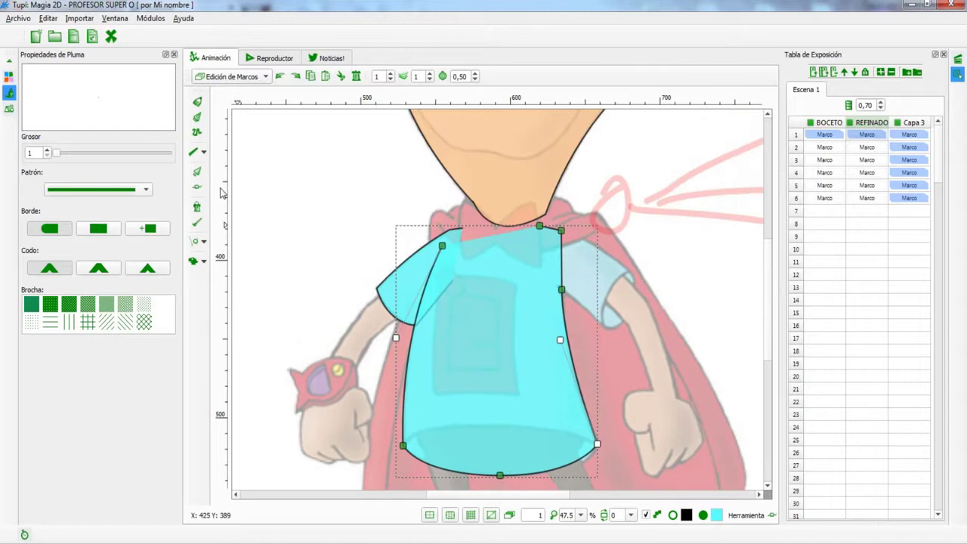
- Draw the shirt's right-hand sleeve with straight segments and curve its shoulder, cuff and underarm edges
scroll(478, 329, up, 4)
click(374, 252)
click(516, 227)
click(372, 145)
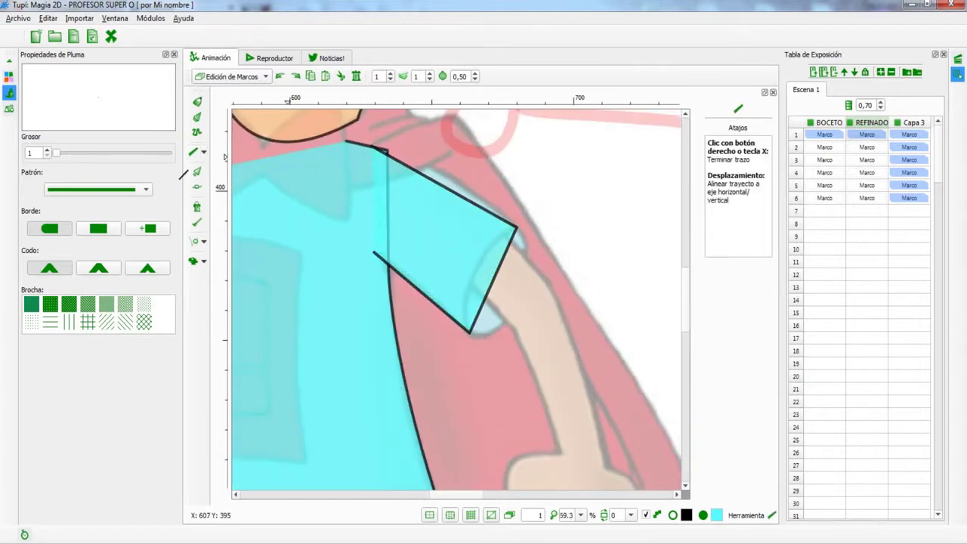
key(x)
drag(509, 238, 459, 371)
click(517, 229)
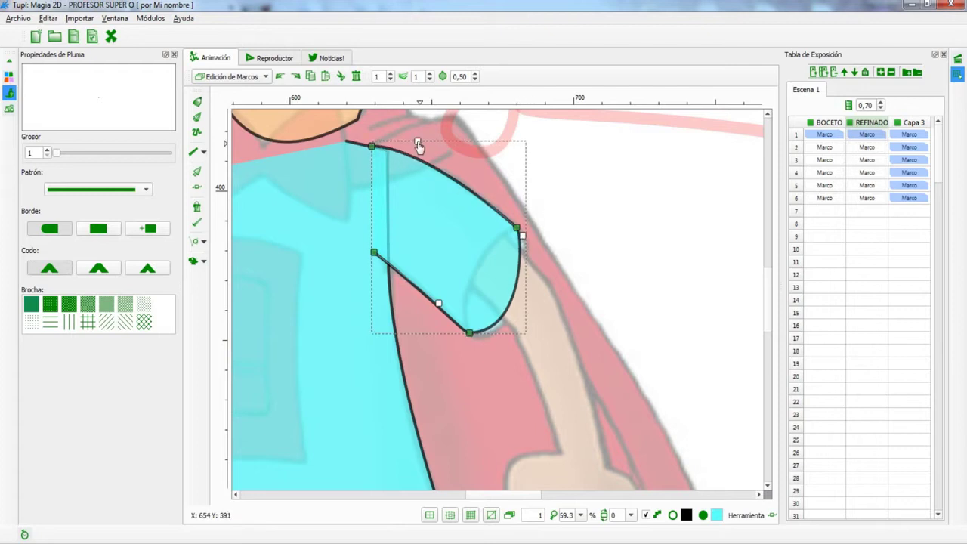
- Group both sleeves with the shirt's torso and set the REFINADO layer's opacity to 1.00
key(o)
scroll(417, 144, down, 5)
scroll(455, 282, up, 3)
ctrl+click(492, 277)
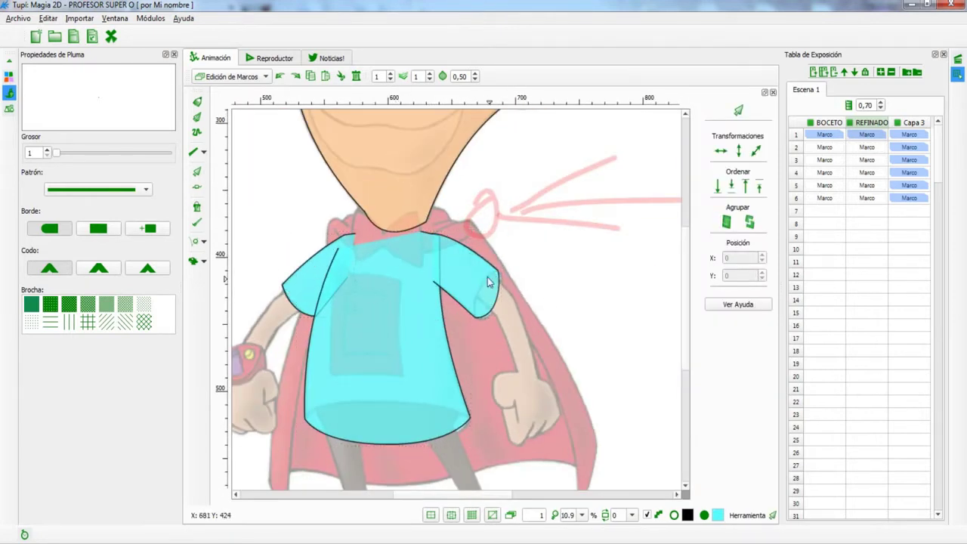
ctrl+click(363, 341)
click(881, 102)
click(457, 286)
scroll(454, 302, down, 3)
scroll(529, 227, up, 2)
click(884, 134)
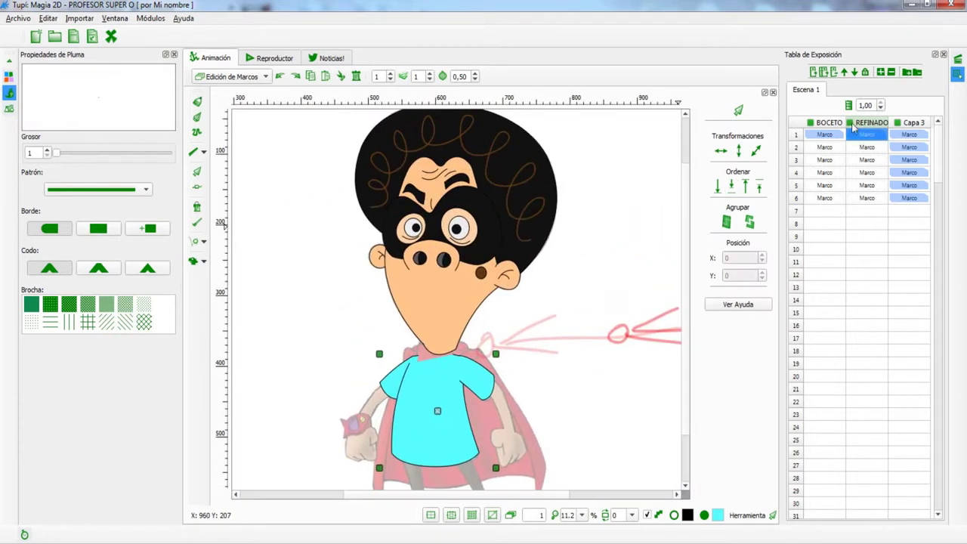
- Set the REFINADO layer's opacity to 0.20 and outline the cape's bow-shaped collar with straight segments filled #ff2626
scroll(877, 106, down, 8)
scroll(499, 287, up, 3)
scroll(460, 285, down, 1)
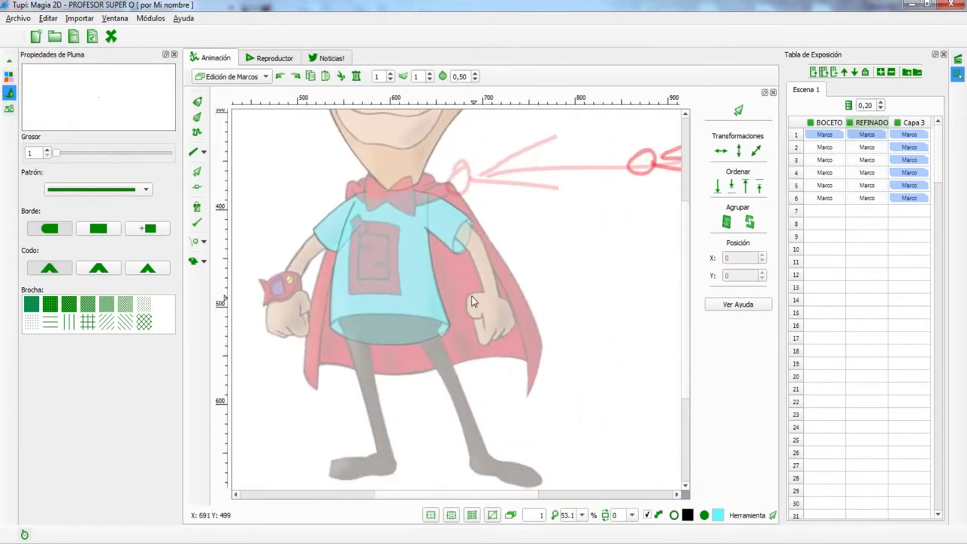
scroll(471, 296, up, 5)
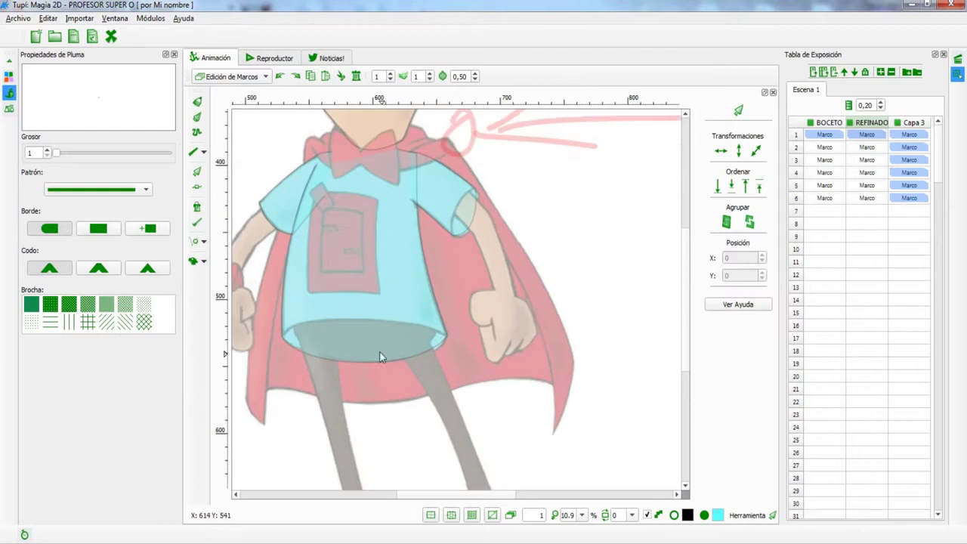
click(197, 152)
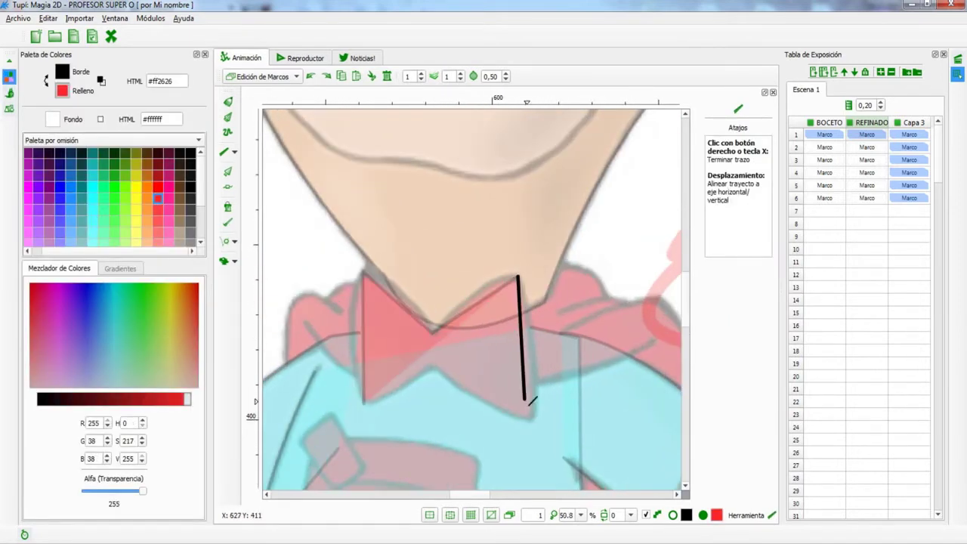
key(x)
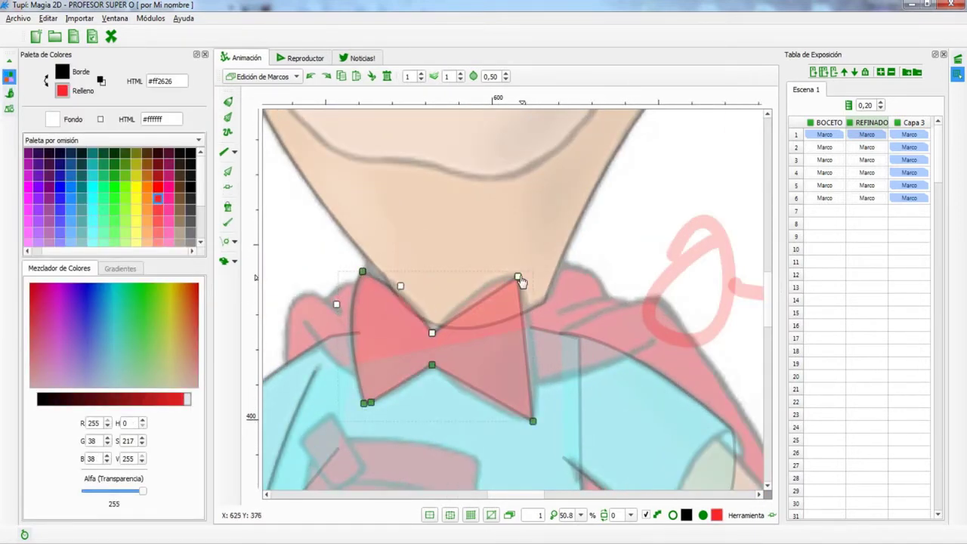
- Curve the edges of the red bow-shaped collar to match the sketch
click(533, 420)
scroll(370, 408, down, 3)
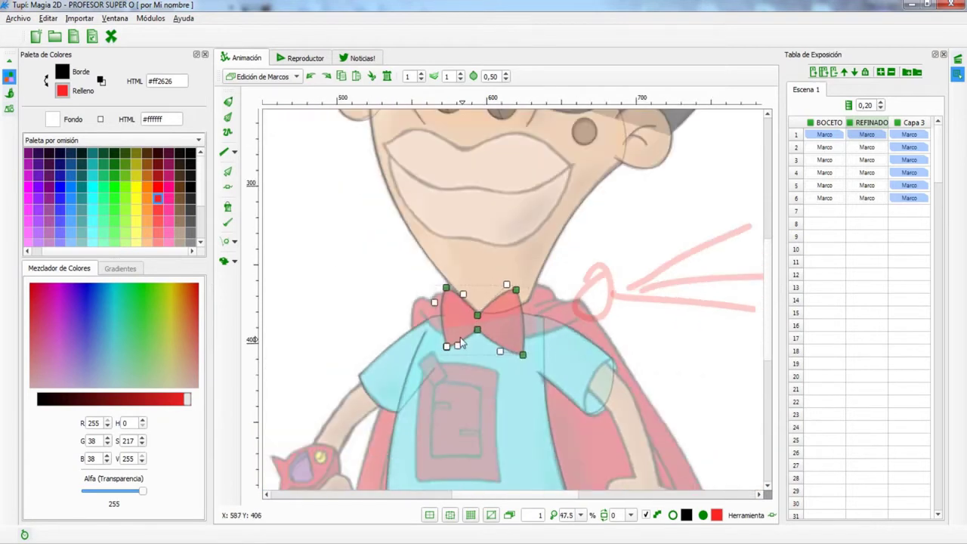
scroll(454, 378, up, 3)
scroll(499, 367, down, 3)
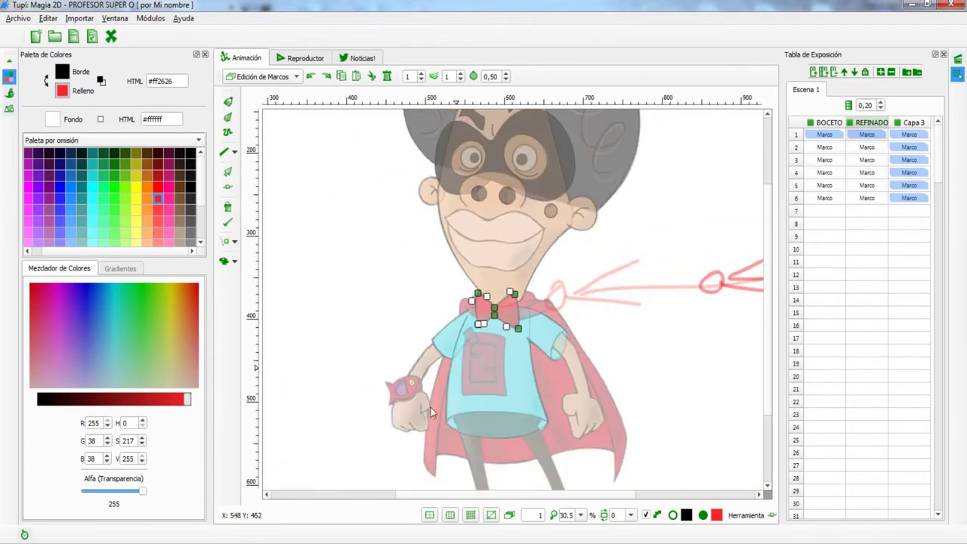
- Outline the cape's left-hand shoulder fold beside the bow-shaped collar with straight segments filled #ff2626
scroll(491, 302, up, 5)
click(335, 360)
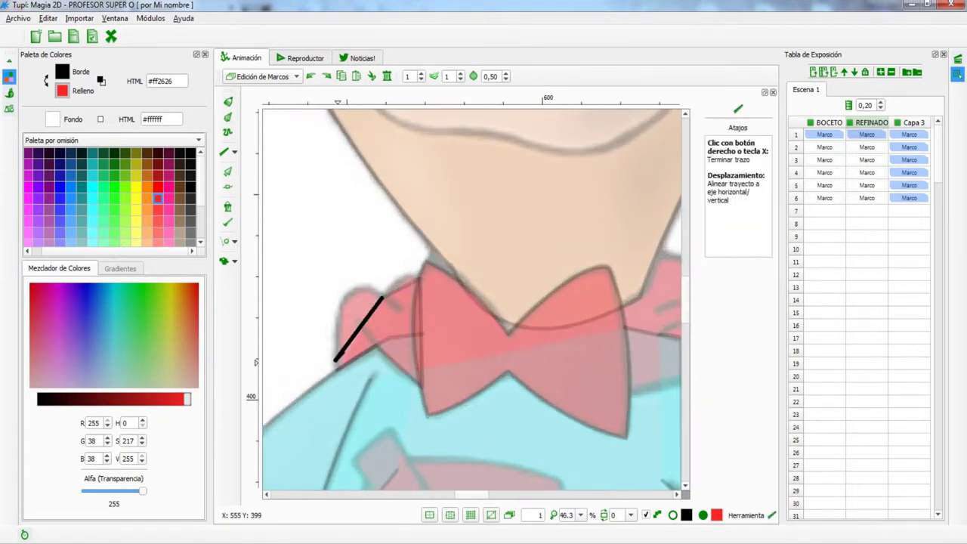
scroll(454, 303, down, 1)
scroll(522, 313, up, 2)
scroll(555, 316, down, 1)
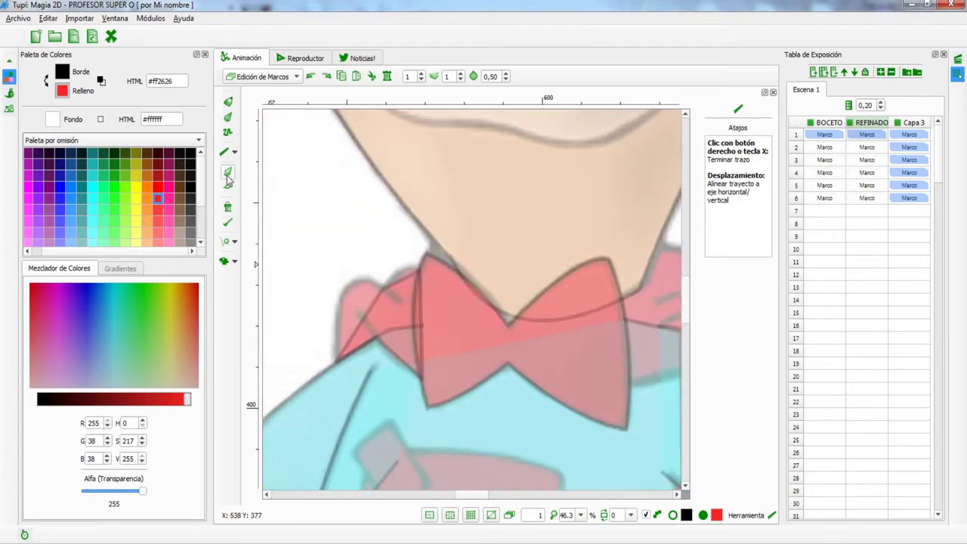
right_click(404, 365)
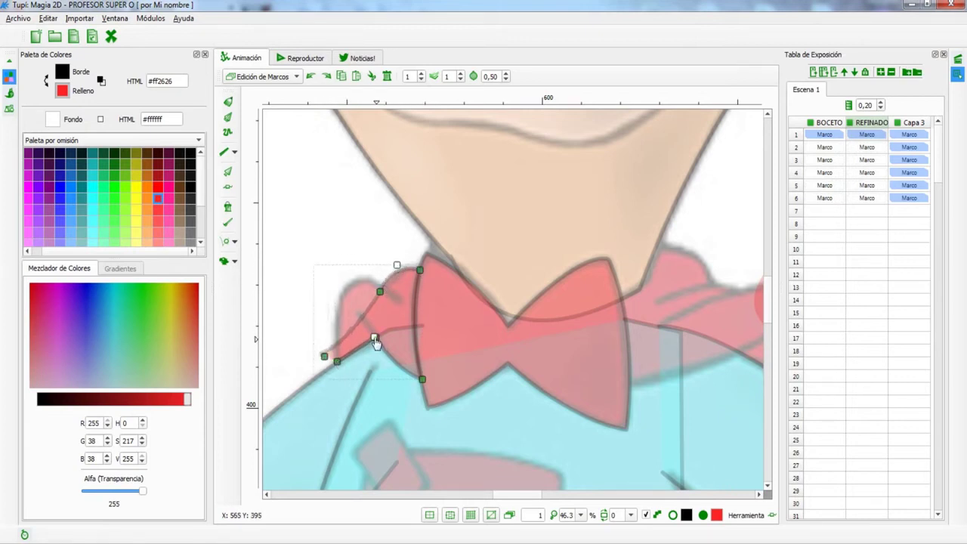
- Curve the edges of the left-hand shoulder fold to match the two rounded lobes in the sketch
scroll(364, 299, down, 1)
scroll(406, 305, up, 2)
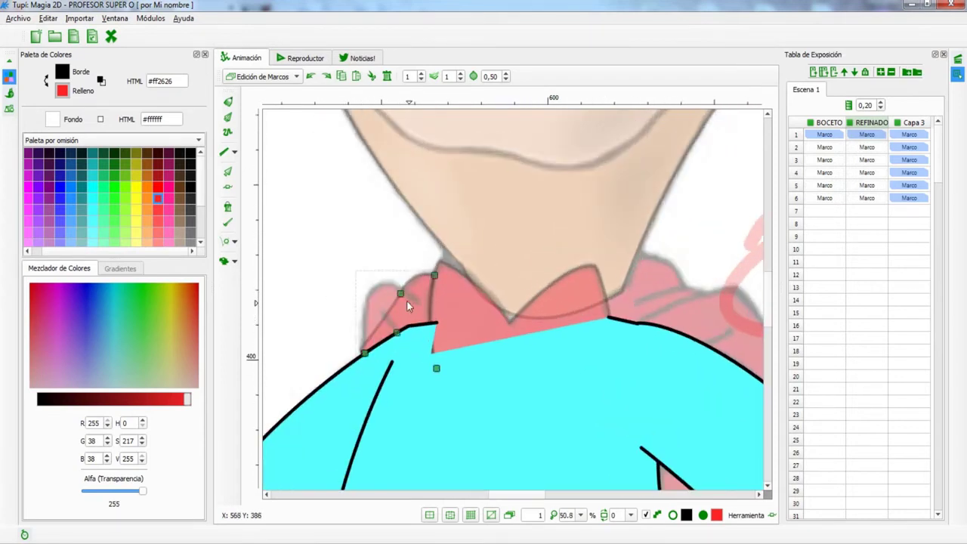
scroll(365, 362, down, 3)
scroll(420, 278, up, 3)
key(o)
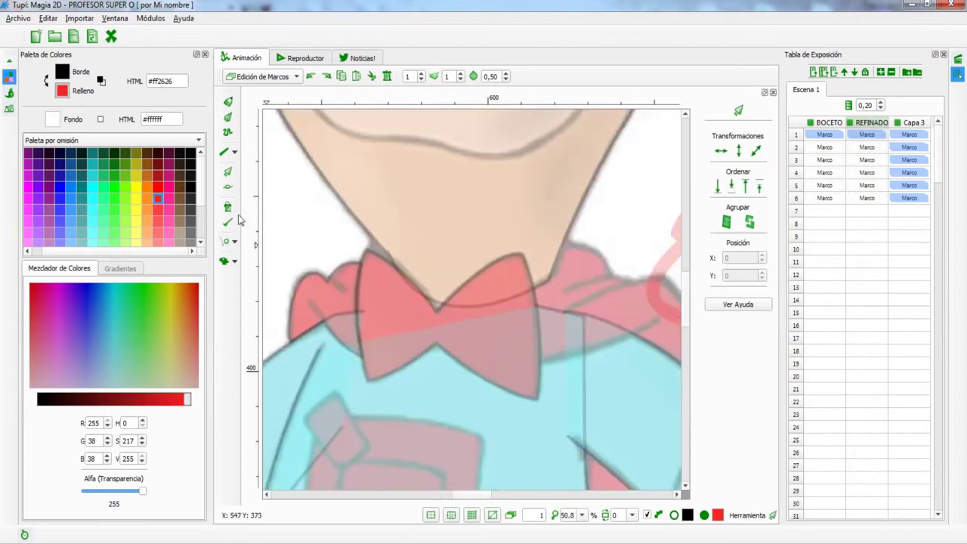
- Outline the cape's body around the hem, outer edge and right-hand shoulder with straight segments filled #ff2626
key(s)
scroll(363, 317, up, 5)
click(378, 345)
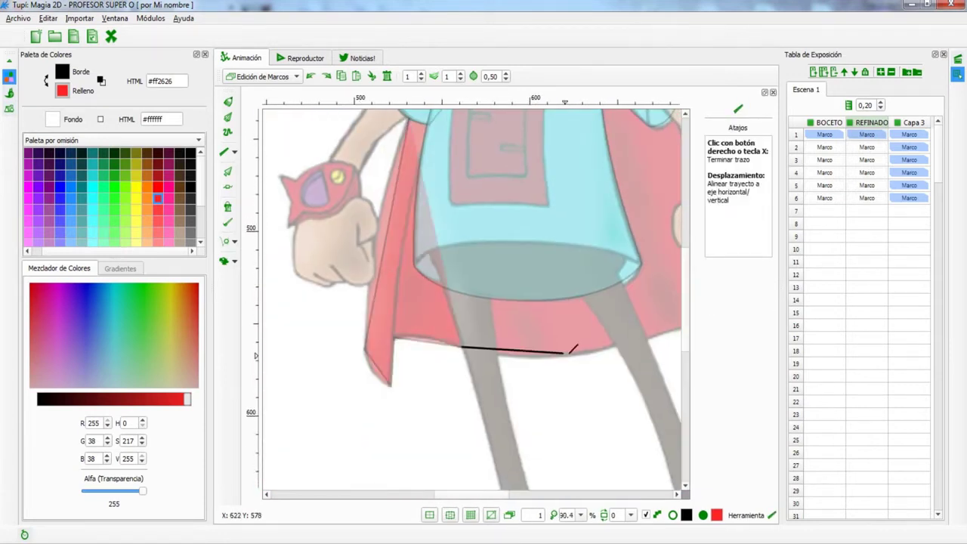
scroll(583, 352, up, 2)
click(634, 378)
scroll(639, 437, up, 3)
click(474, 204)
click(442, 205)
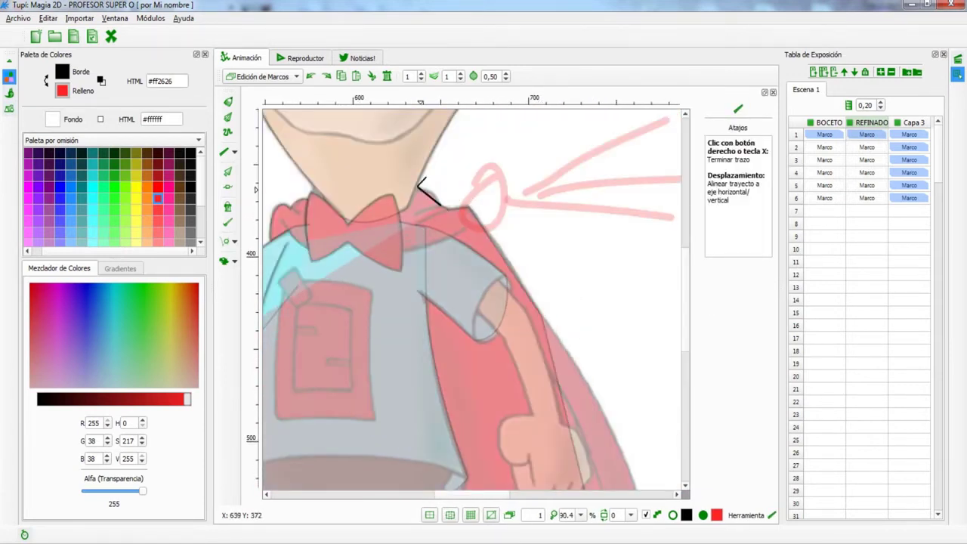
scroll(416, 185, down, 3)
right_click(460, 273)
- Curve the cape's lower tips, hem, outer edge and right-hand shoulder to follow the sketch
scroll(460, 272, down, 3)
scroll(529, 179, down, 2)
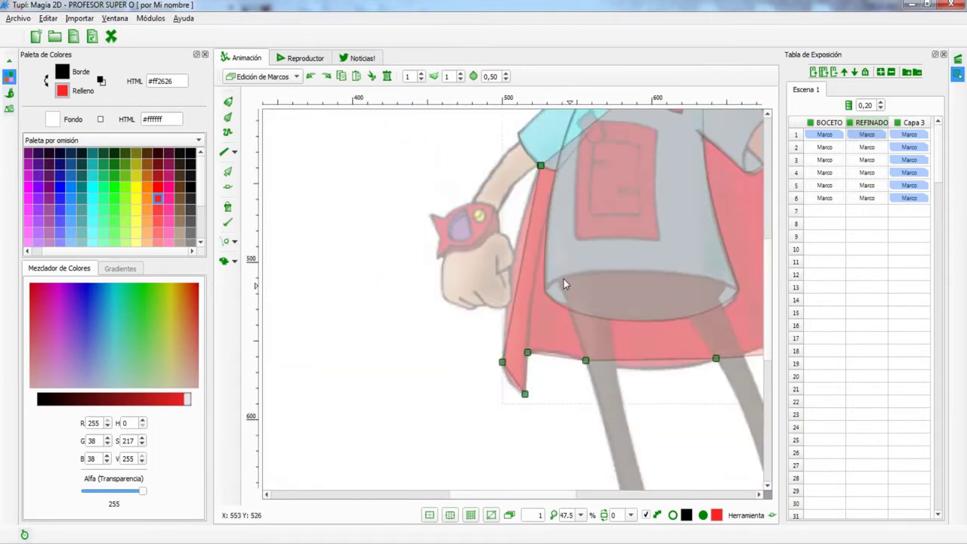
scroll(520, 372, up, 3)
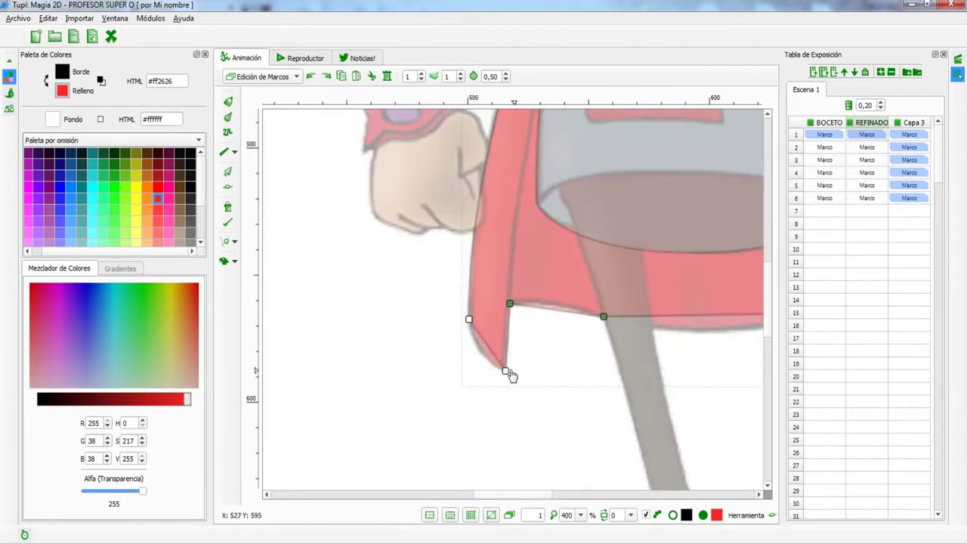
scroll(591, 312, right, 10)
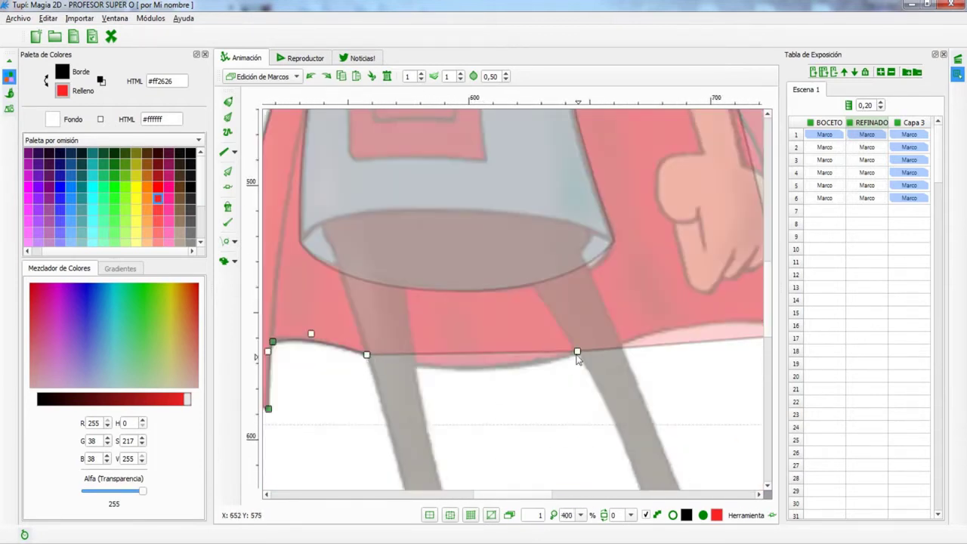
scroll(432, 252, down, 4)
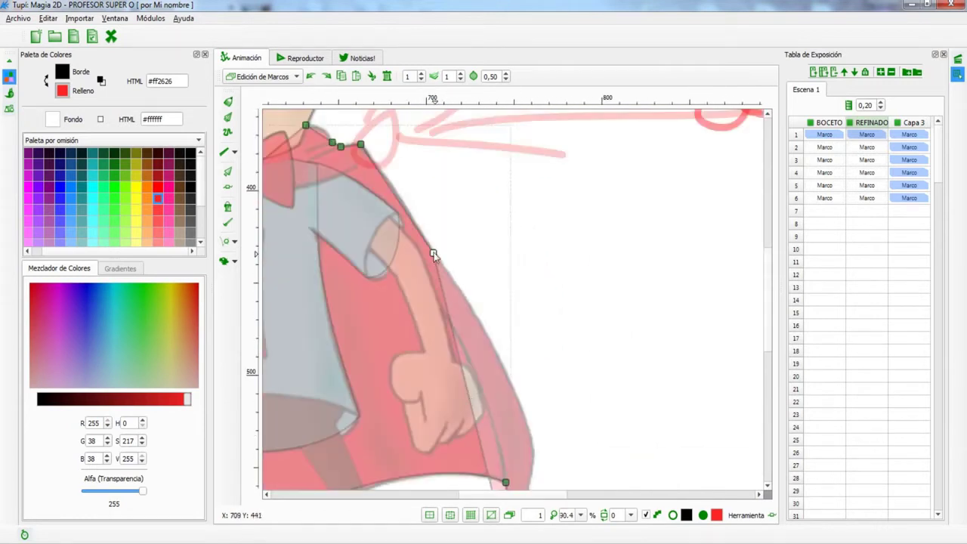
scroll(451, 260, up, 4)
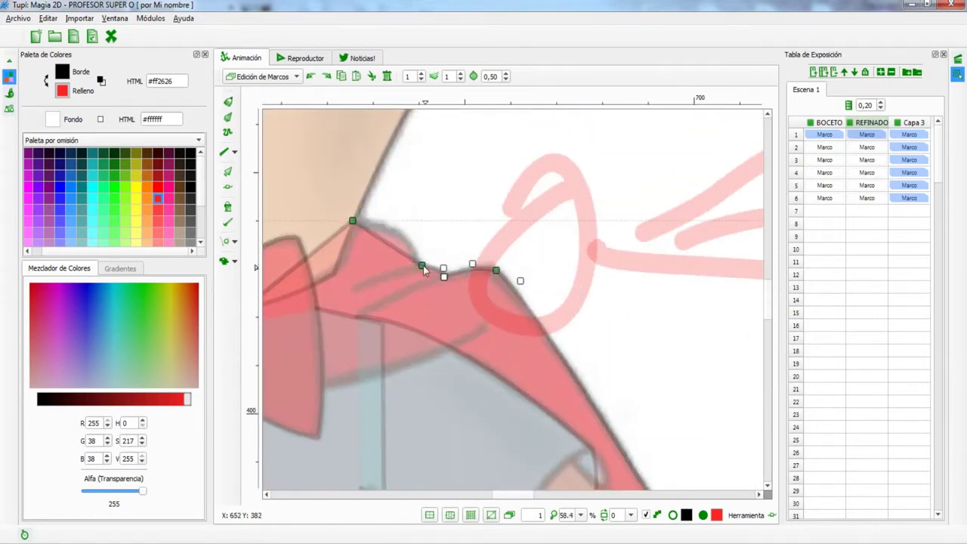
scroll(432, 272, down, 4)
- Select the cape's body and set the REFINADO layer's opacity to 0.30
key(o)
scroll(880, 106, up, 8)
scroll(880, 106, down, 7)
click(469, 325)
scroll(621, 294, down, 3)
scroll(622, 295, up, 8)
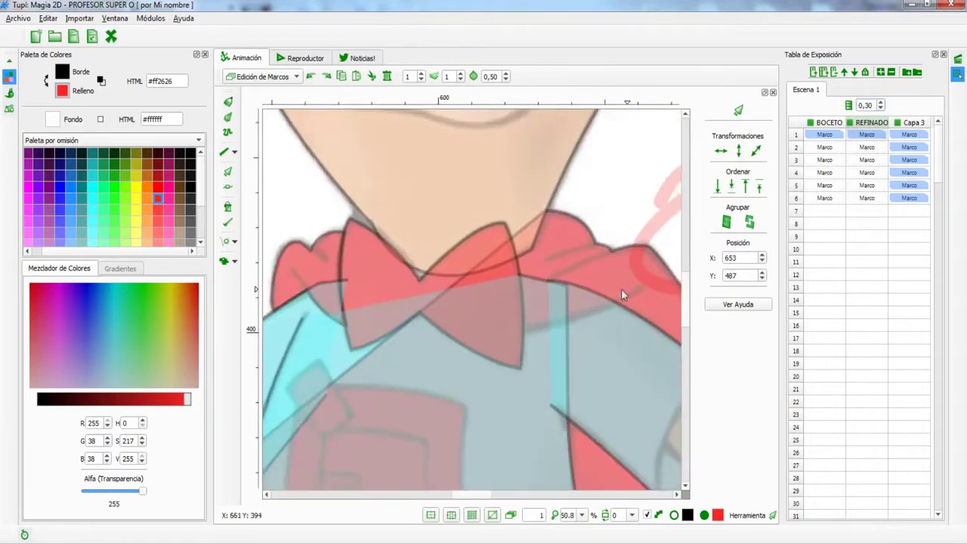
- Draw the cape's right-hand shoulder fold beside the bow in red, with a curved lower edge
key(l)
click(586, 302)
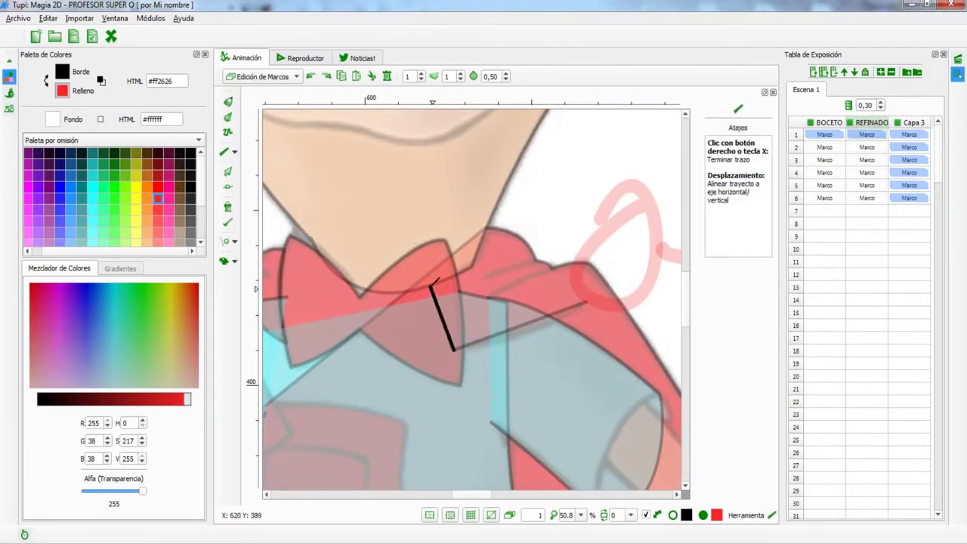
key(o)
scroll(479, 313, down, 5)
- Draw the small tilted red rectangle at the upper corner of the shirt's emblem
key(l)
scroll(409, 232, up, 4)
click(412, 240)
click(382, 198)
click(358, 225)
click(387, 260)
- Outline the emblem's large outer shape on the shirt with straight segments and bevelled corners, filled red
click(363, 219)
click(356, 433)
click(513, 434)
click(511, 238)
click(502, 221)
click(391, 210)
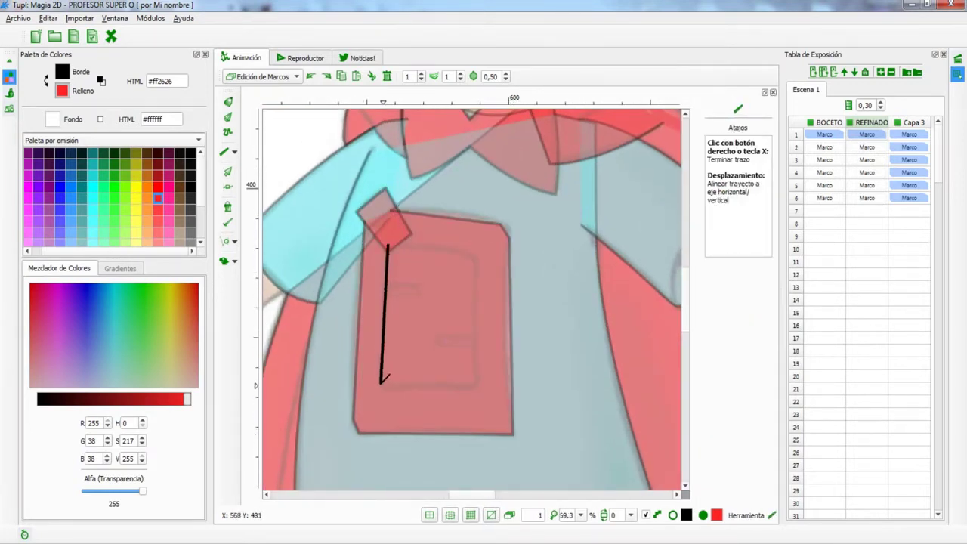
- Draw the emblem's inner rectangle and its two short horizontal bars with straight segments
click(381, 382)
click(473, 385)
click(471, 255)
click(388, 247)
scroll(388, 255, up, 2)
click(469, 325)
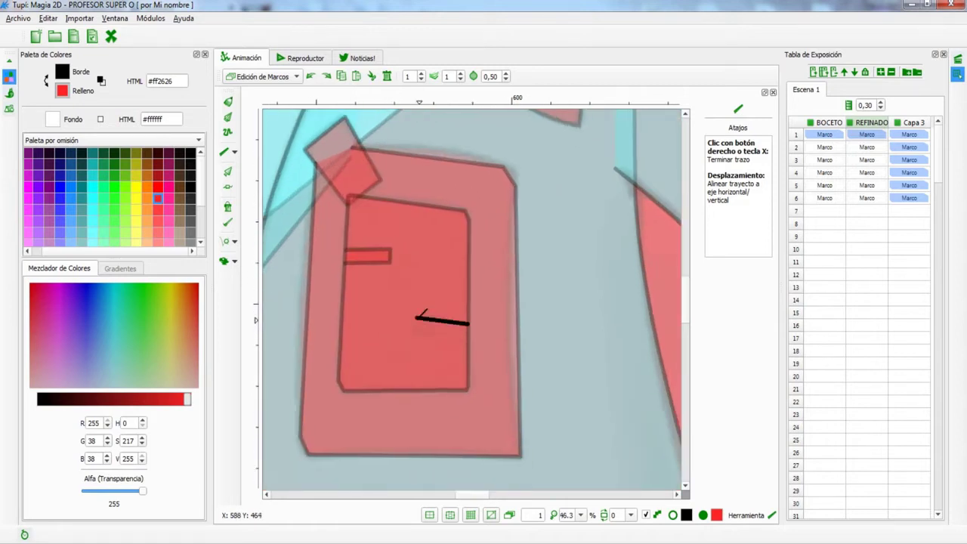
- Remove the fill colour and draw the cape's left-hand fold line up from its hem in black
scroll(421, 339, down, 3)
scroll(424, 363, up, 2)
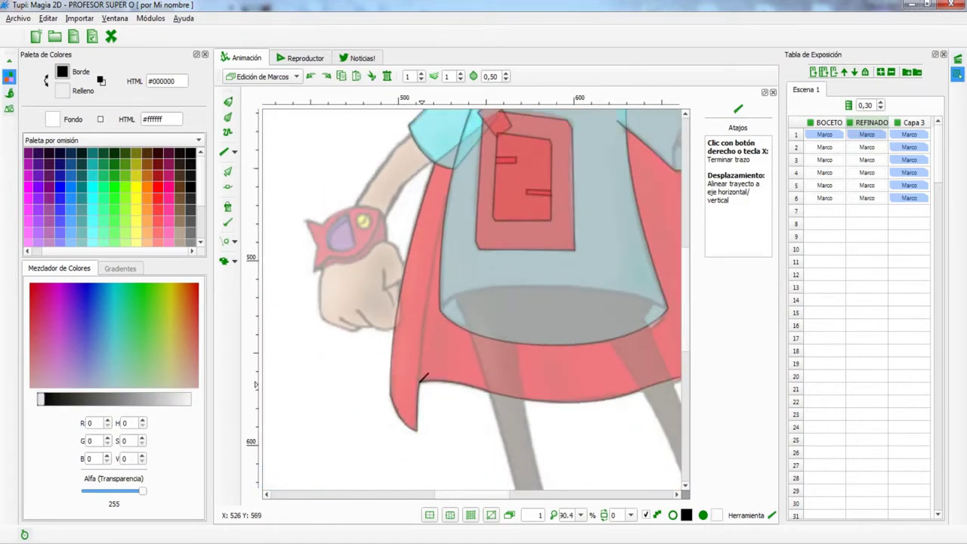
key(o)
scroll(360, 237, right, 3)
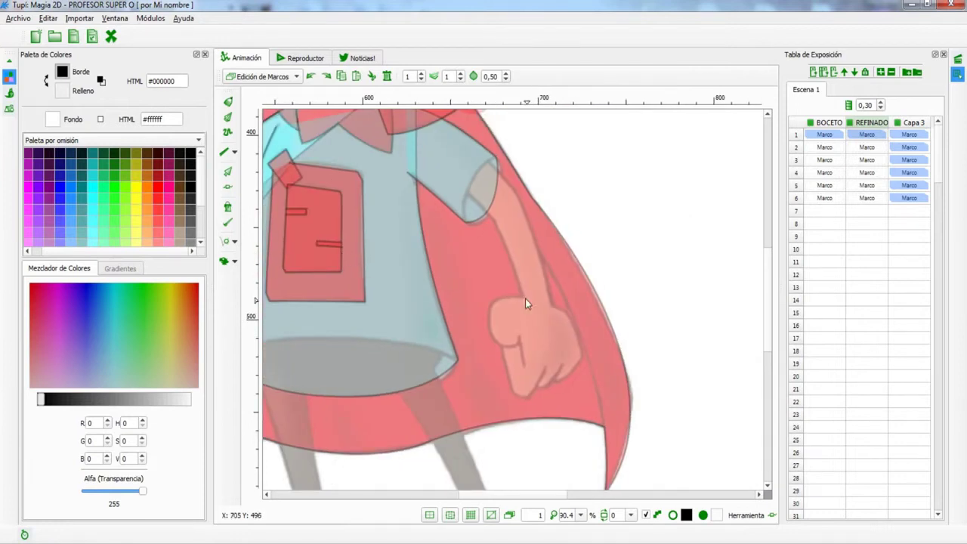
- Draw the cape's right-hand fold line from the shoulder to the hem and curve it along the sketch
key(l)
click(460, 191)
click(590, 471)
key(n)
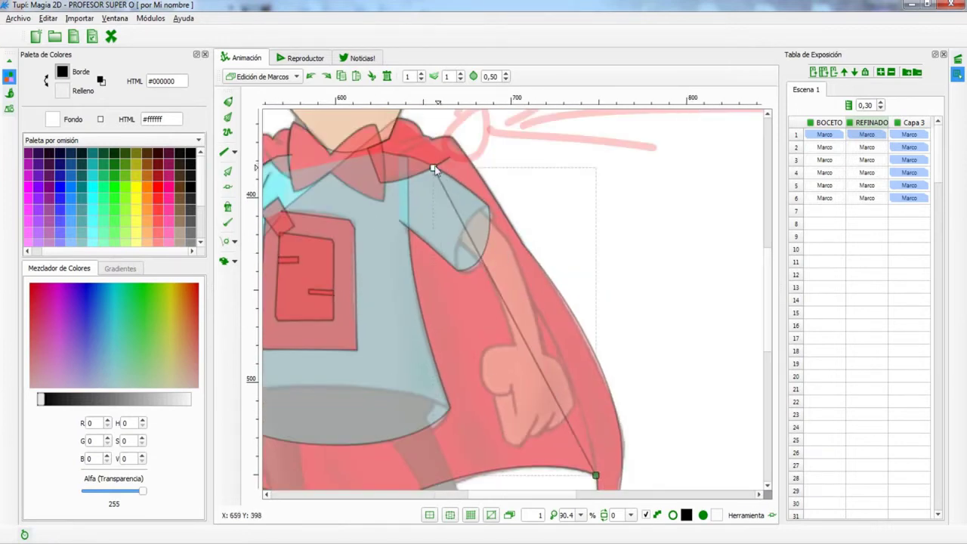
scroll(408, 270, up, 2)
- Curve the edges of the emblem's large outer shape to match the sketch
scroll(506, 299, up, 3)
click(378, 390)
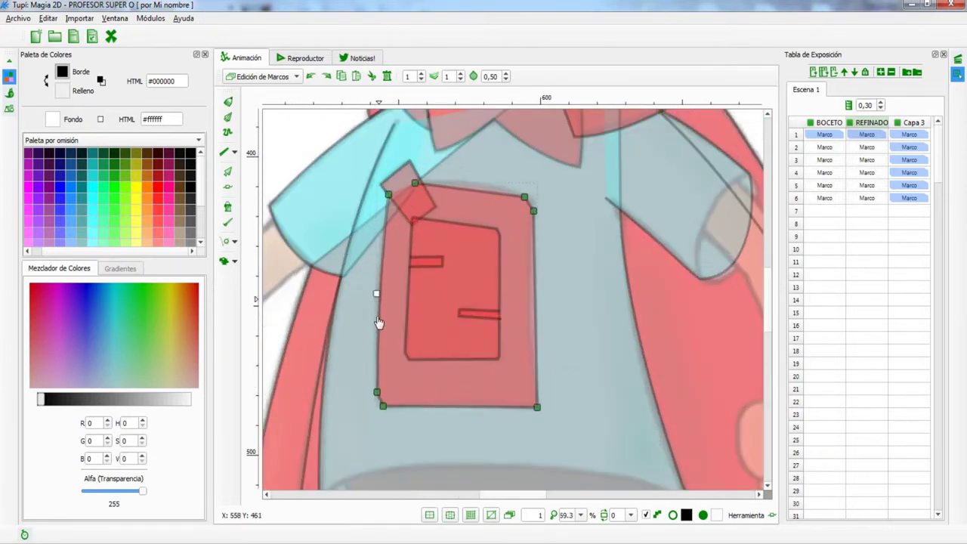
scroll(377, 299, up, 3)
click(624, 404)
scroll(572, 224, up, 2)
click(568, 222)
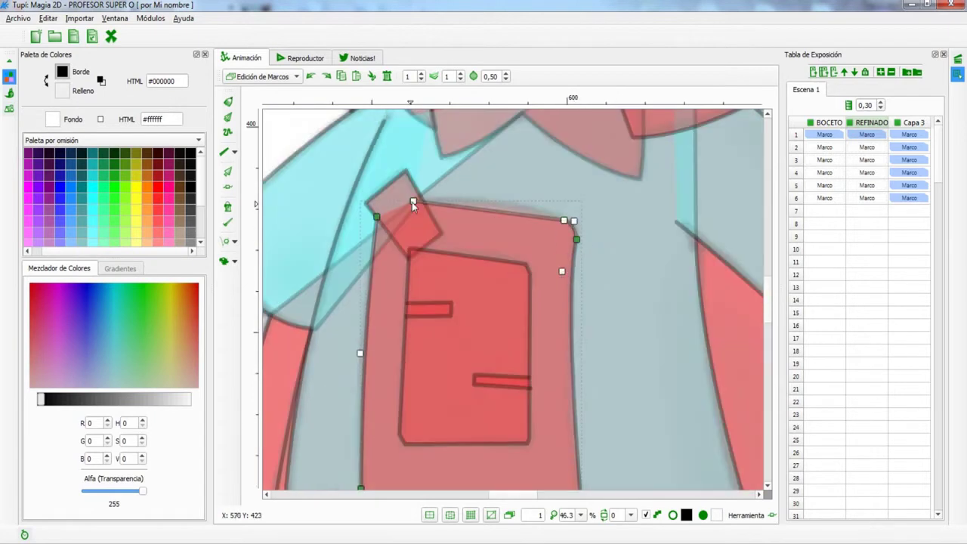
drag(414, 202, 465, 190)
- Draw the short black crease lines on the shoulder folds with the REFINADO layer's opacity at 0.20
scroll(455, 254, up, 2)
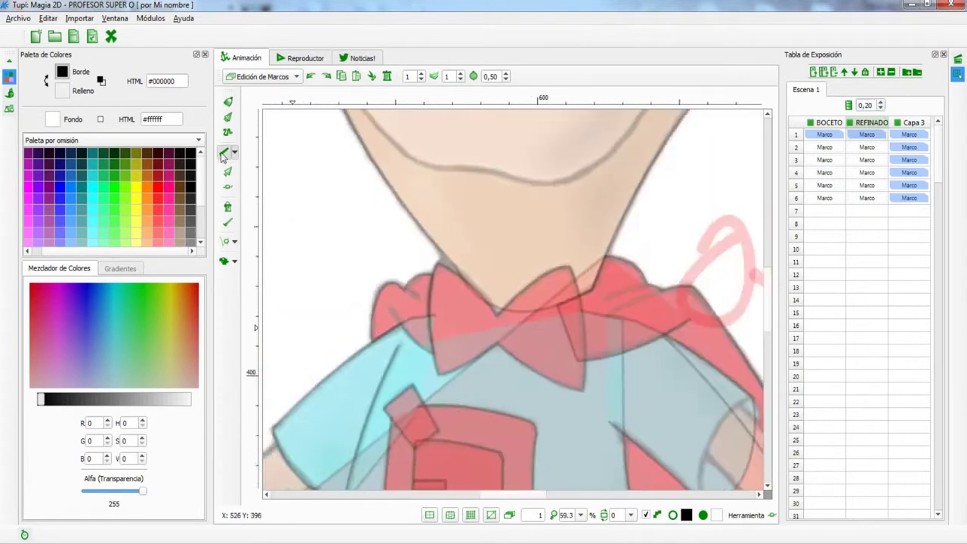
click(224, 154)
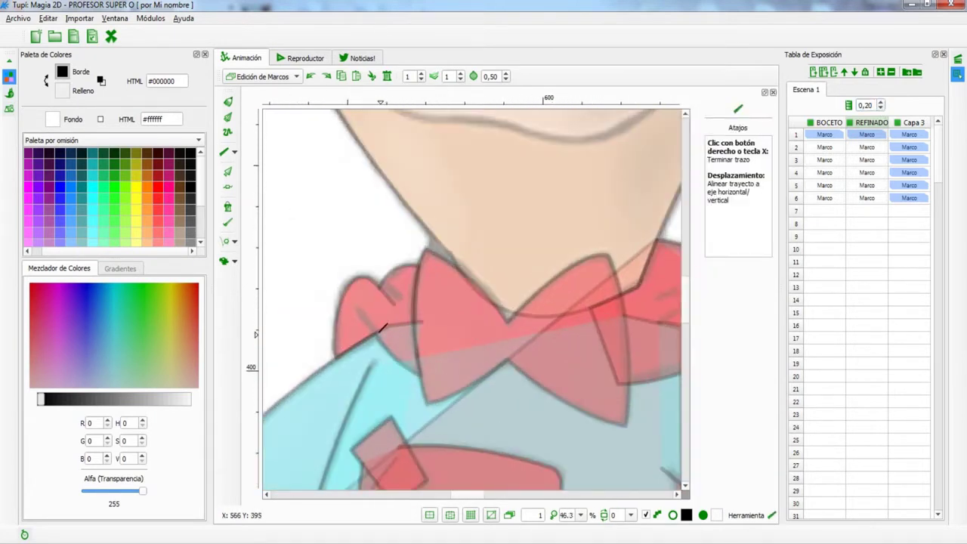
scroll(481, 299, down, 3)
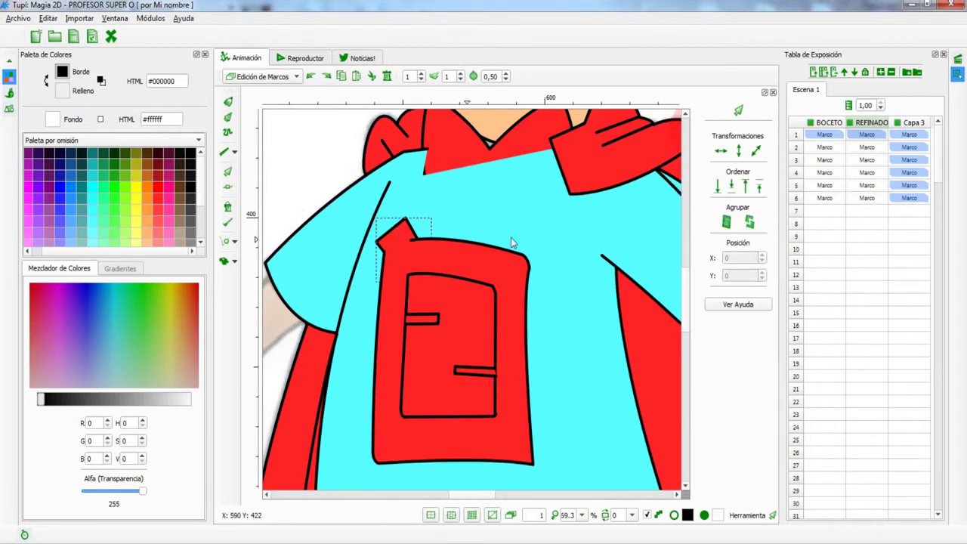
- Stack the tilted rectangle above the emblem and the bow above the shoulder folds, and group the bow with both folds
click(470, 249)
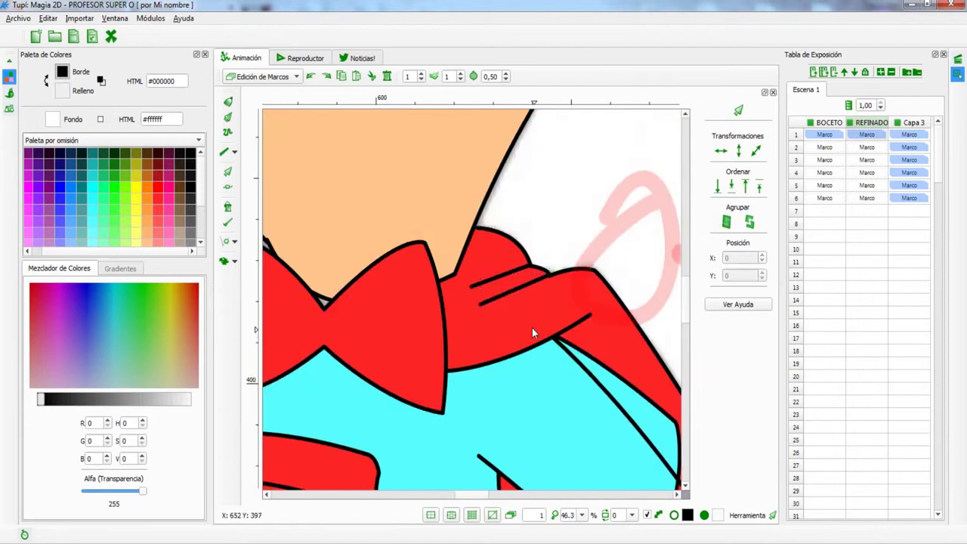
click(521, 257)
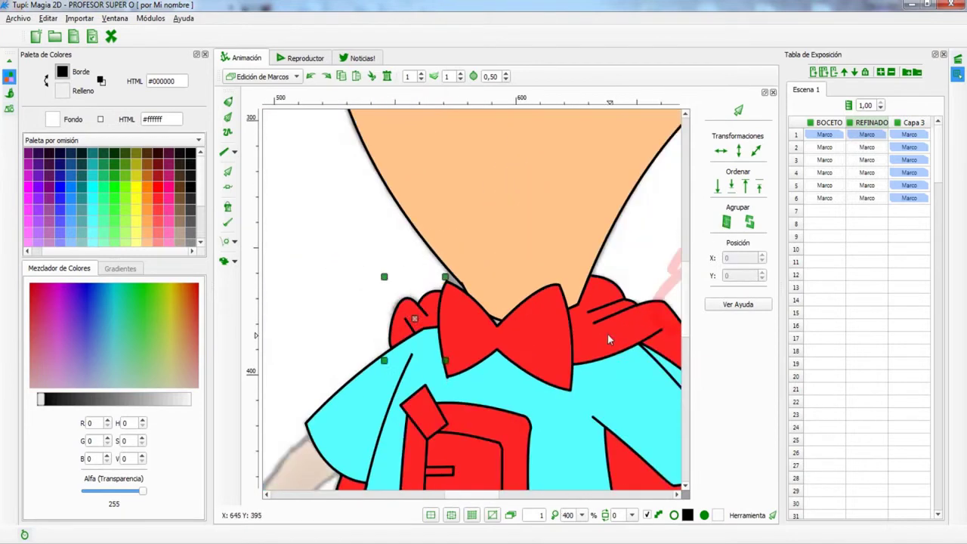
shift+click(609, 340)
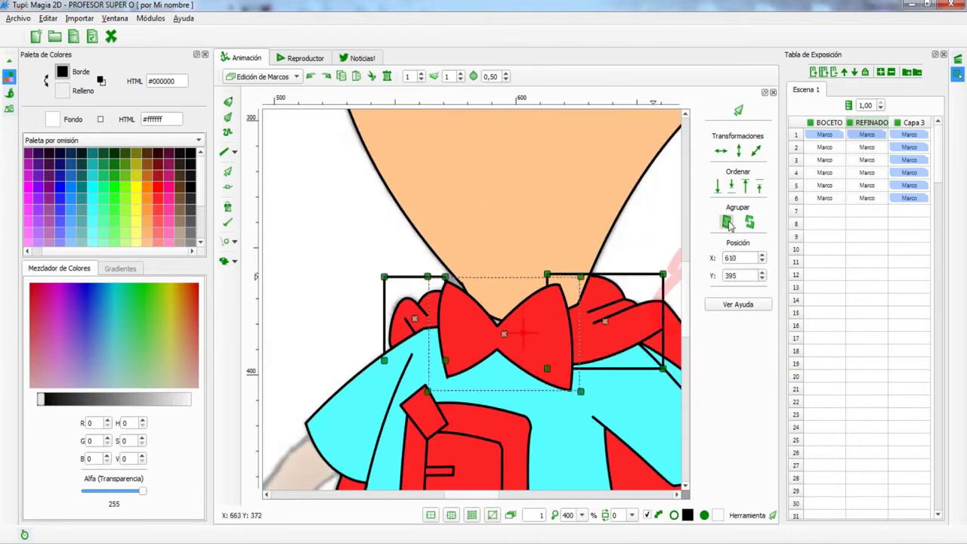
click(726, 222)
- Select the grouped bow and shoulder folds and save the project
scroll(520, 340, down, 5)
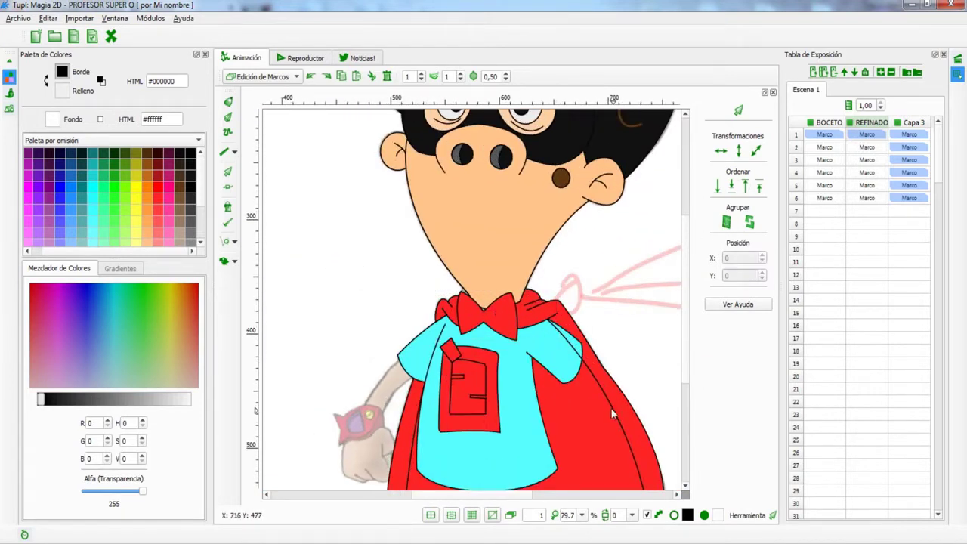
click(597, 332)
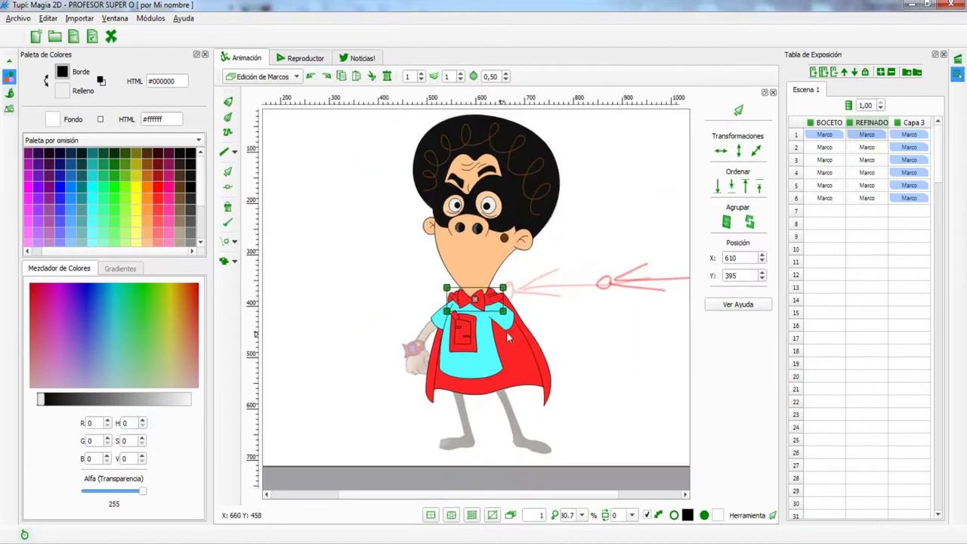
key(ctrl+s)
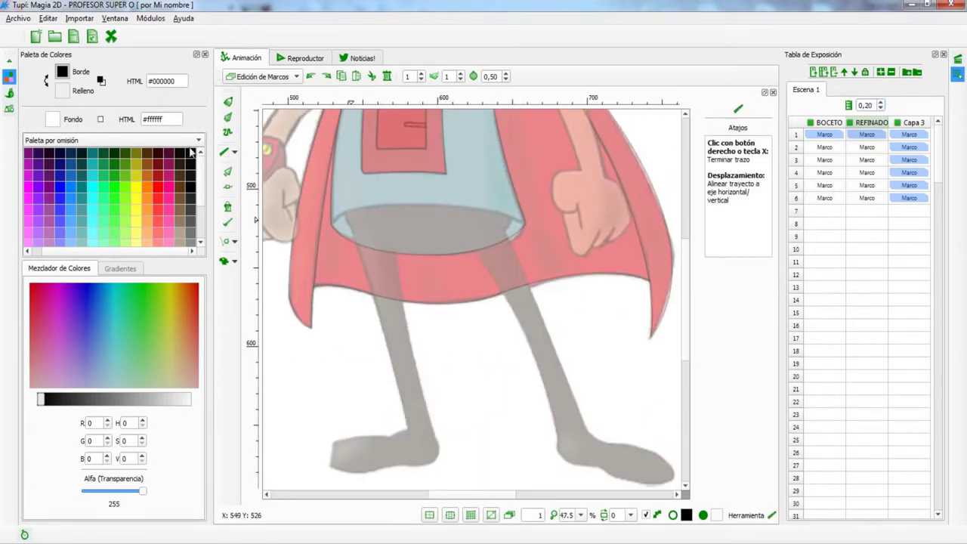
- Outline the trousers' waist, both legs and both feet with unfilled black straight segments at 0.20 layer opacity
click(880, 103)
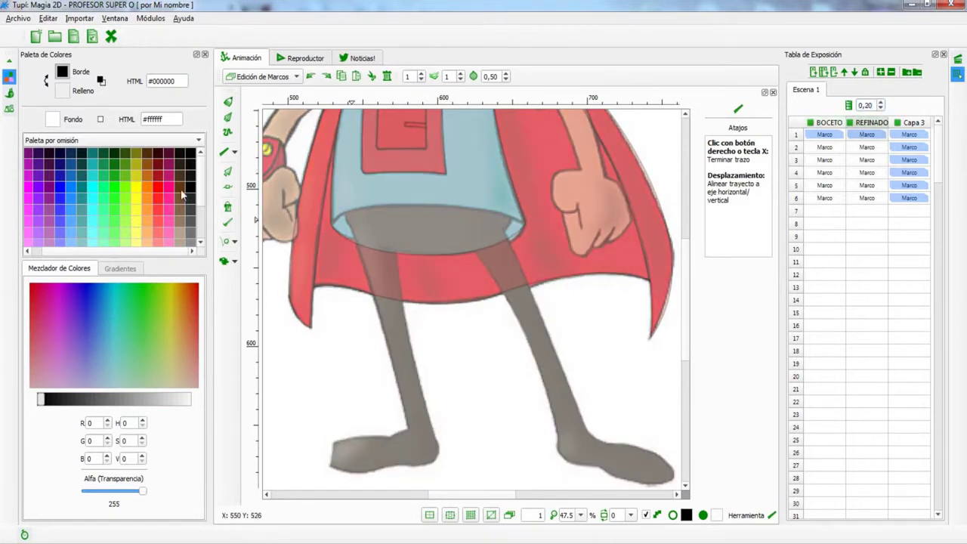
scroll(349, 185, down, 1)
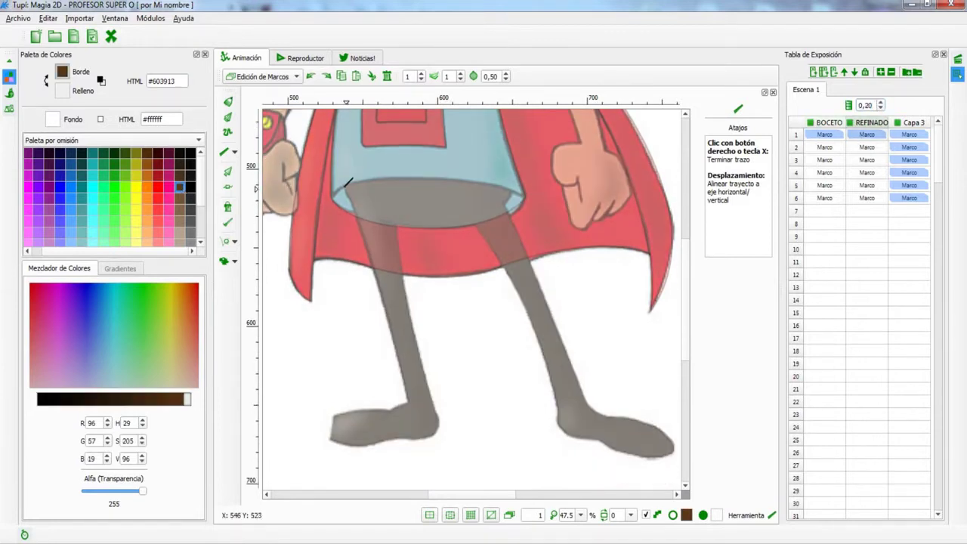
click(101, 80)
scroll(343, 164, down, 1)
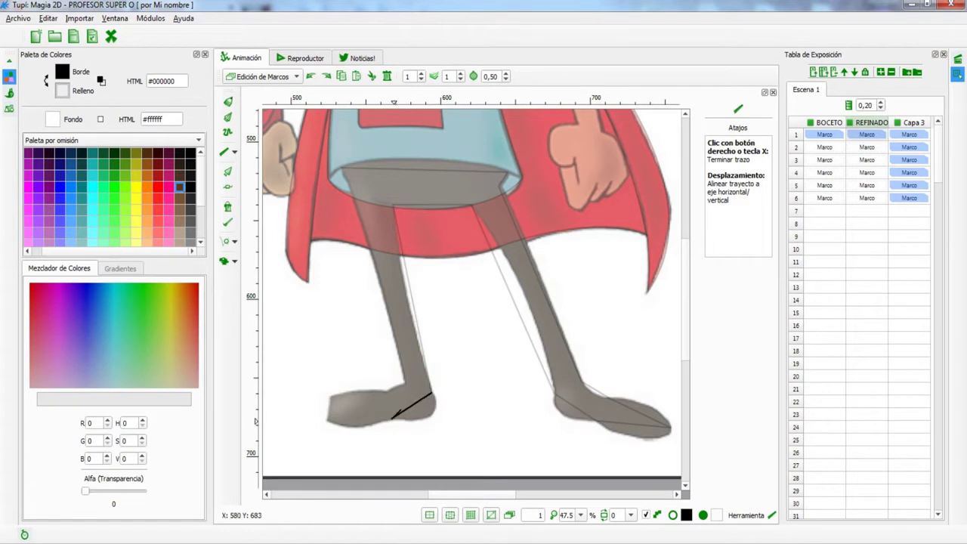
right_click(342, 170)
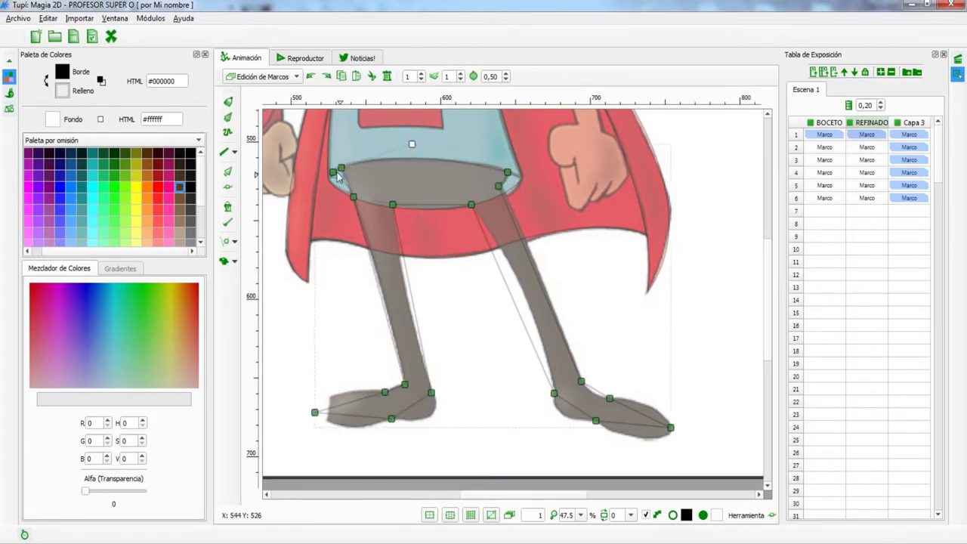
- Bend the straight outline segments of both legs and both feet into curves that follow the sketch
scroll(541, 346, down, 1)
scroll(541, 346, right, 1)
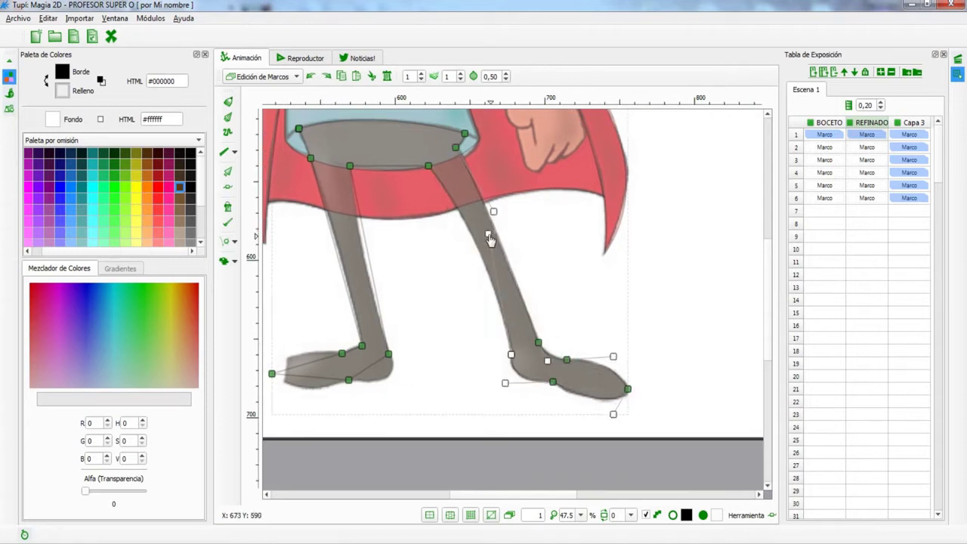
scroll(464, 340, down, 1)
scroll(464, 340, left, 2)
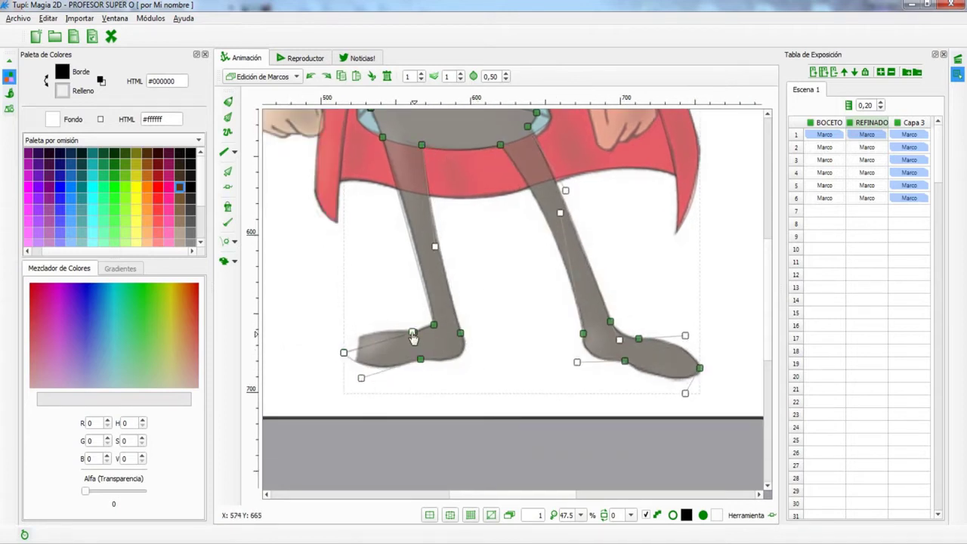
scroll(430, 331, down, 3)
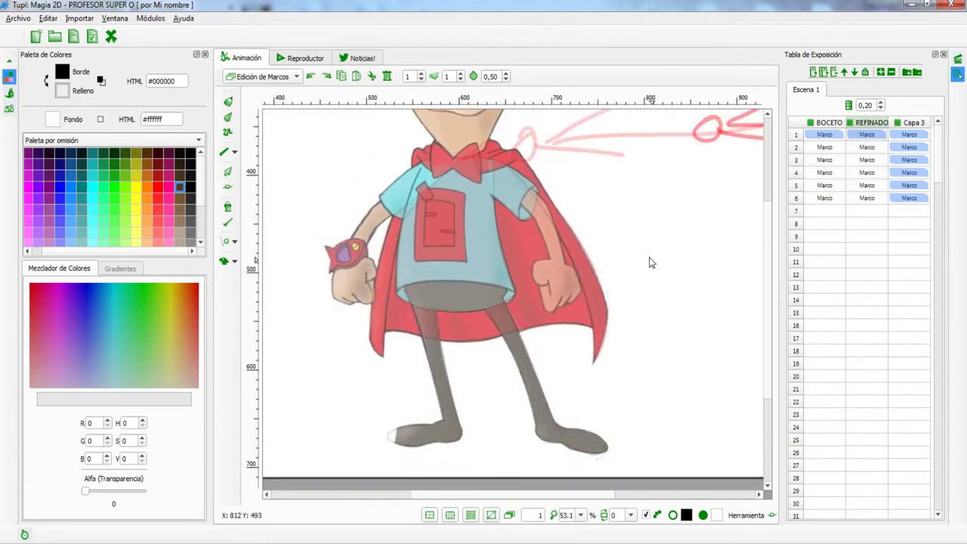
- Fill the trousers and feet with brown #775636 and set the REFINADO layer's opacity to 1.00
scroll(652, 262, up, 5)
key(p)
click(181, 194)
click(881, 101)
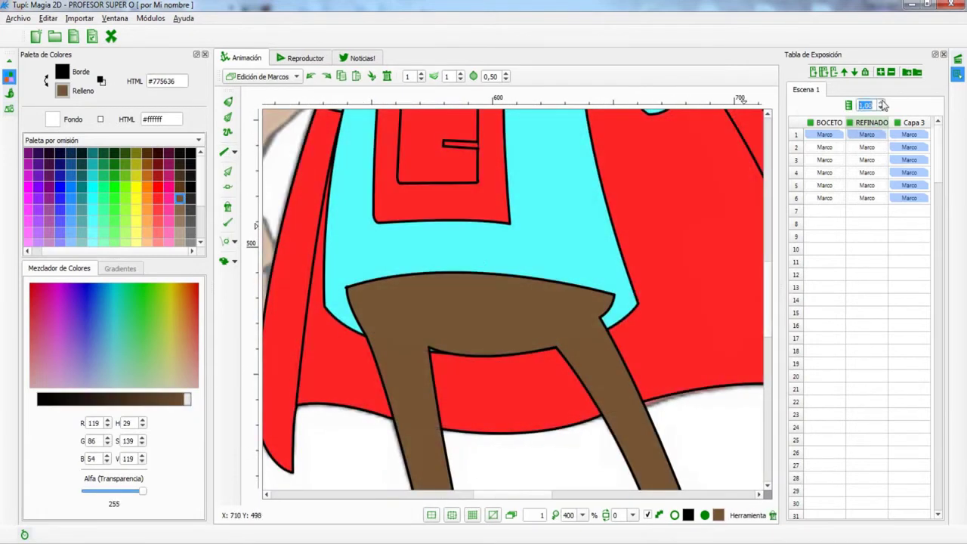
- Add the shirt's front hem line from corner to corner above the waist and bend it into an arc
scroll(347, 308, up, 1)
key(o)
click(611, 285)
drag(610, 286, 618, 274)
drag(303, 308, 335, 245)
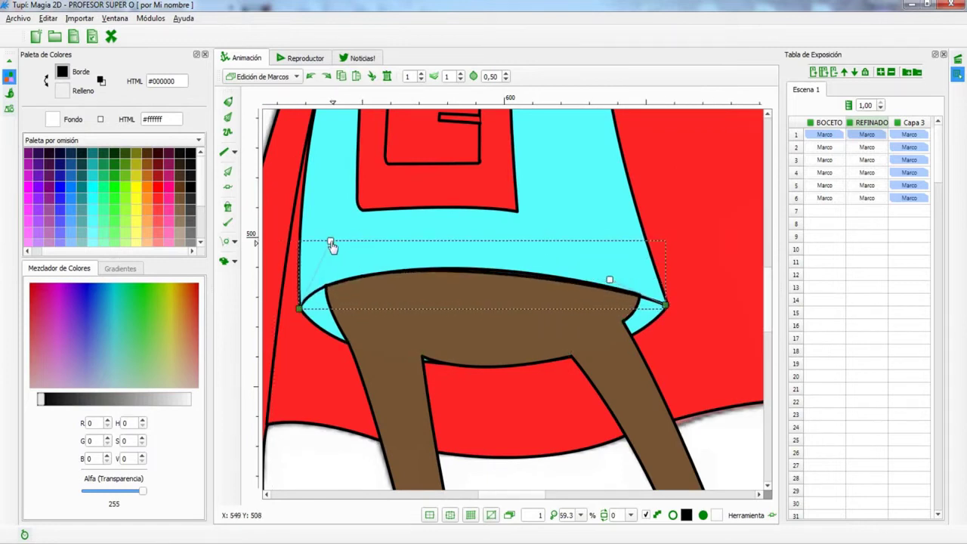
scroll(468, 272, down, 4)
scroll(468, 302, up, 3)
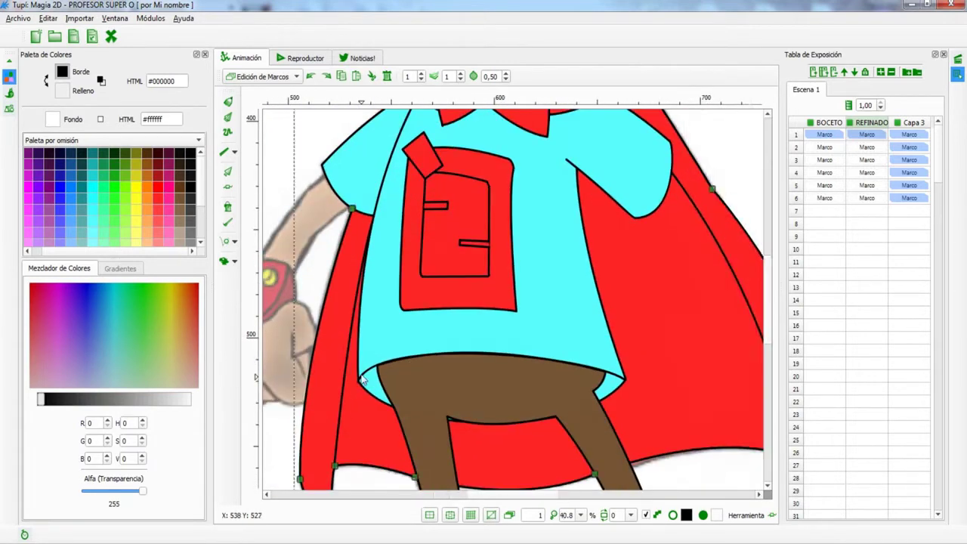
- Group the shirt body with both sleeves and save the project
key(o)
scroll(369, 374, down, 3)
click(454, 287)
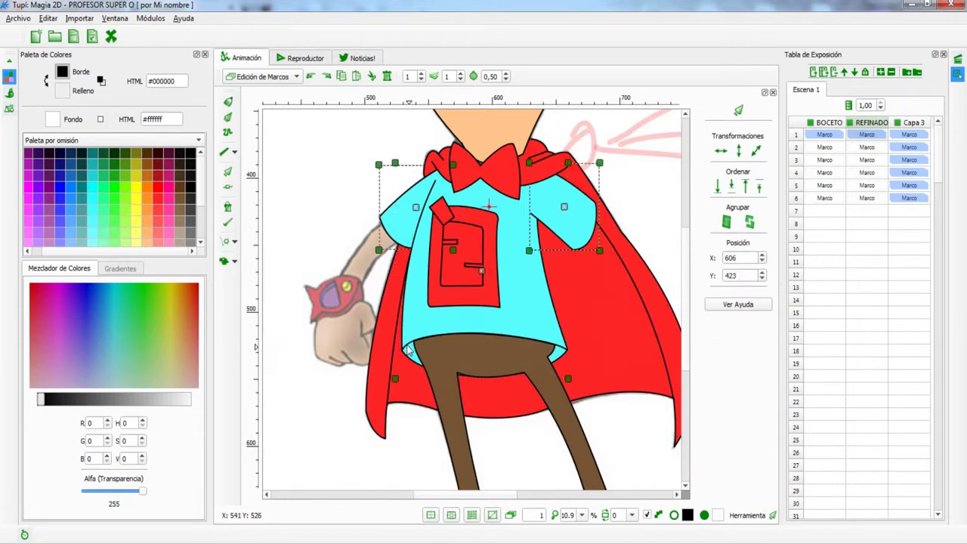
scroll(491, 249, up, 4)
key(Escape)
click(592, 188)
scroll(482, 246, down, 4)
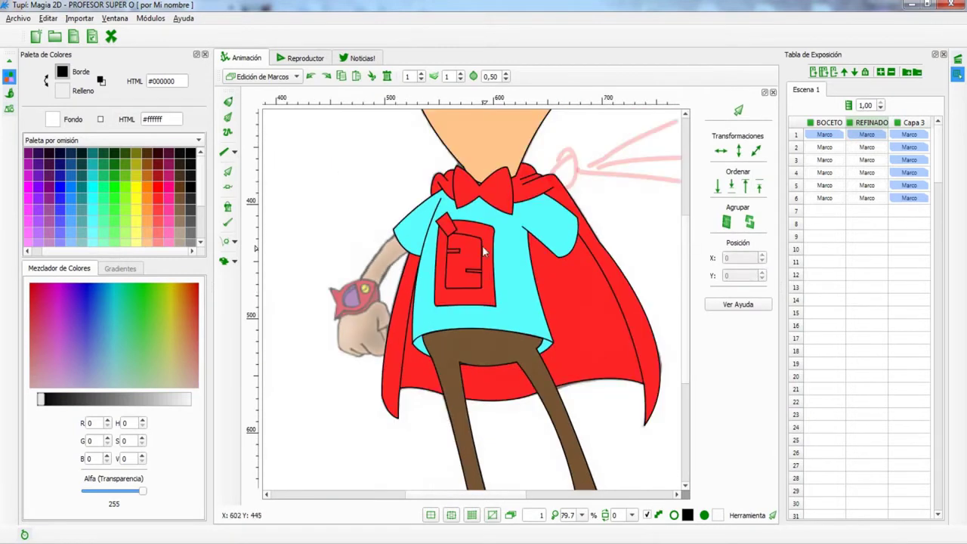
scroll(446, 323, up, 3)
scroll(446, 323, down, 3)
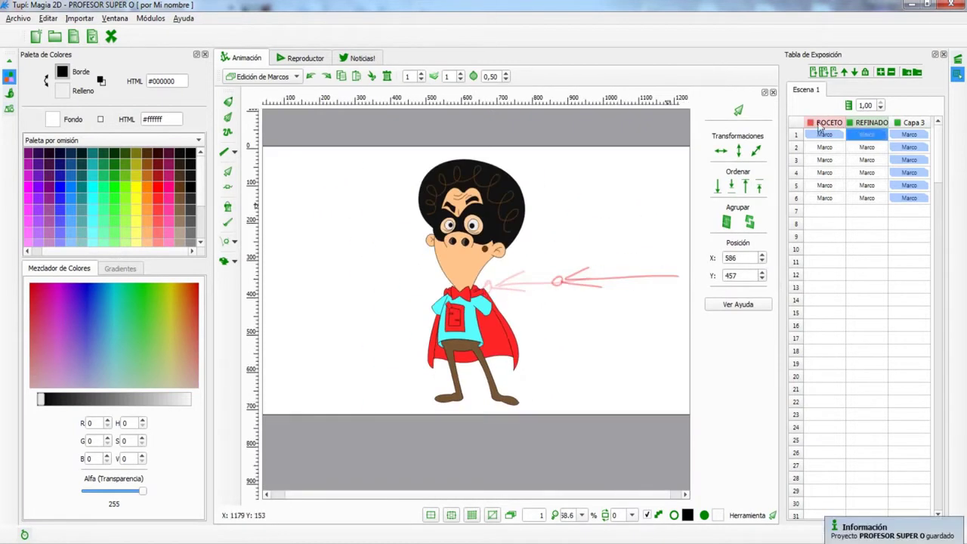
- Draw the cuff opening line on the sleeve over the cape and hide the BOCETO layer
scroll(484, 317, up, 5)
key(s)
click(479, 384)
click(583, 181)
right_click(563, 202)
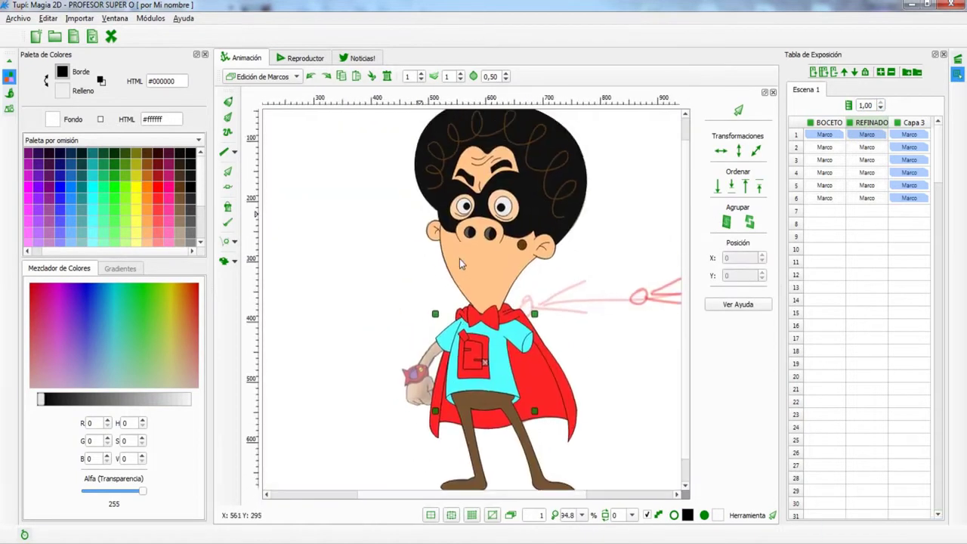
click(810, 123)
click(813, 126)
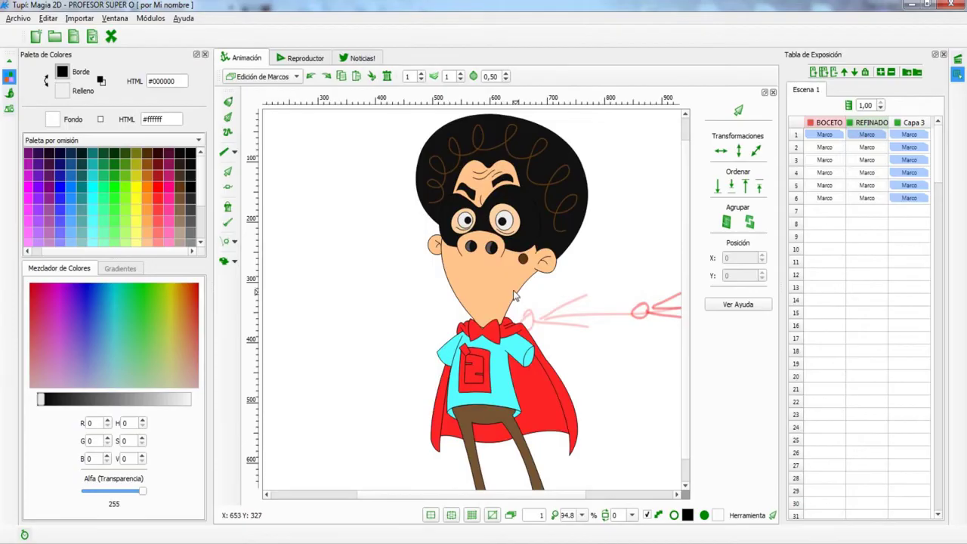
- Bend the outline of the hand over the cape so that it follows the sketched fist
scroll(479, 300, down, 2)
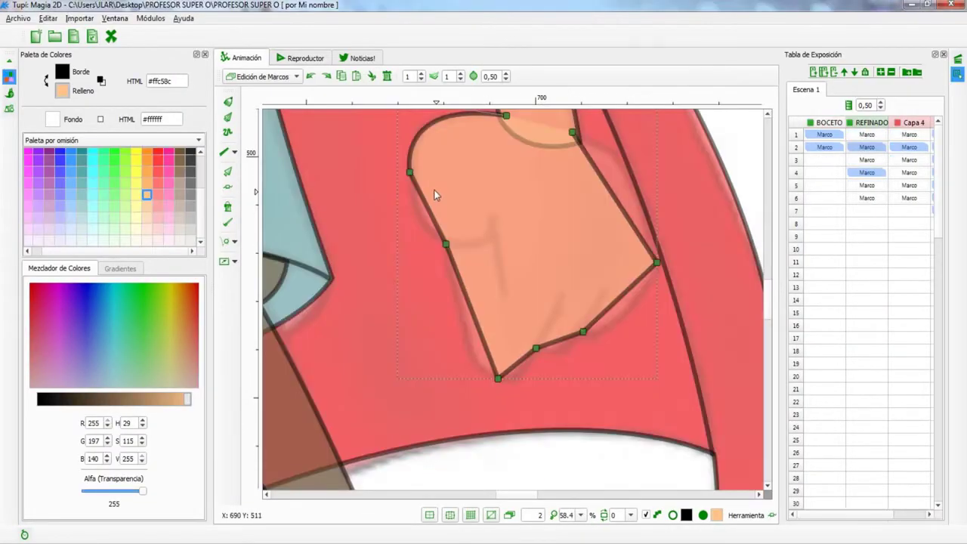
click(410, 173)
drag(460, 362, 525, 384)
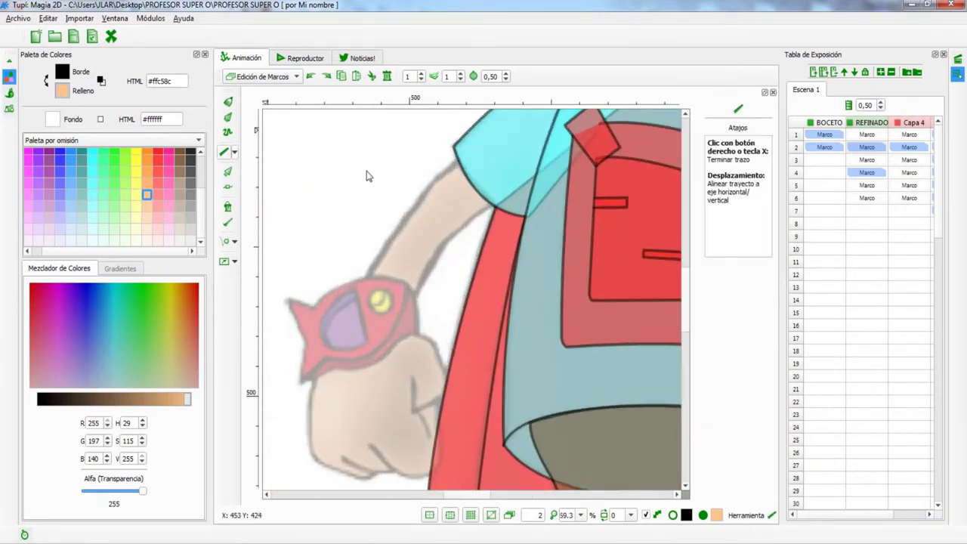
- Outline the arm with the fish bracelet in straight segments, filled with skin colour #ffc58c, at 0.50 layer opacity
click(487, 162)
click(393, 344)
click(335, 356)
- Outline the fist below the fish bracelet with straight segments in the same skin fill
scroll(442, 355, up, 2)
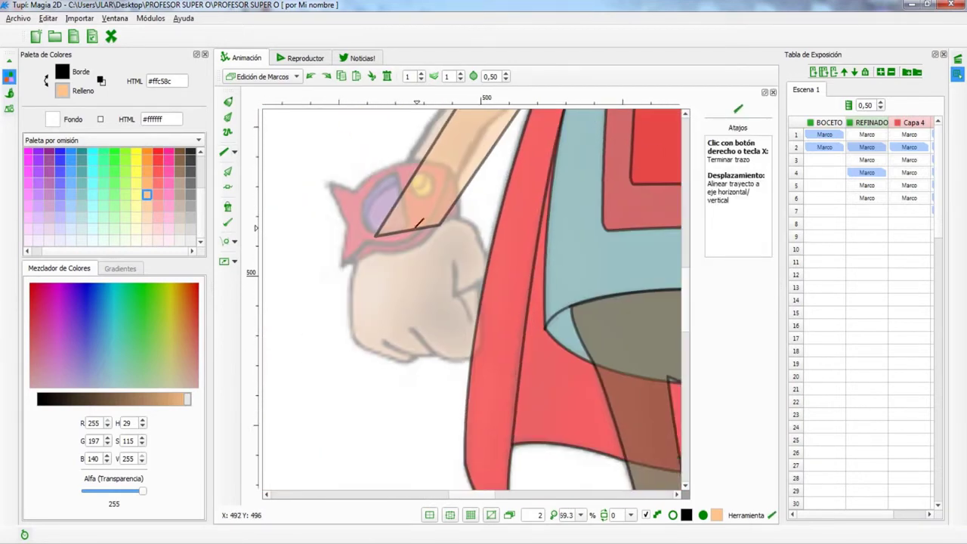
click(465, 371)
click(404, 365)
click(327, 319)
click(369, 217)
right_click(462, 219)
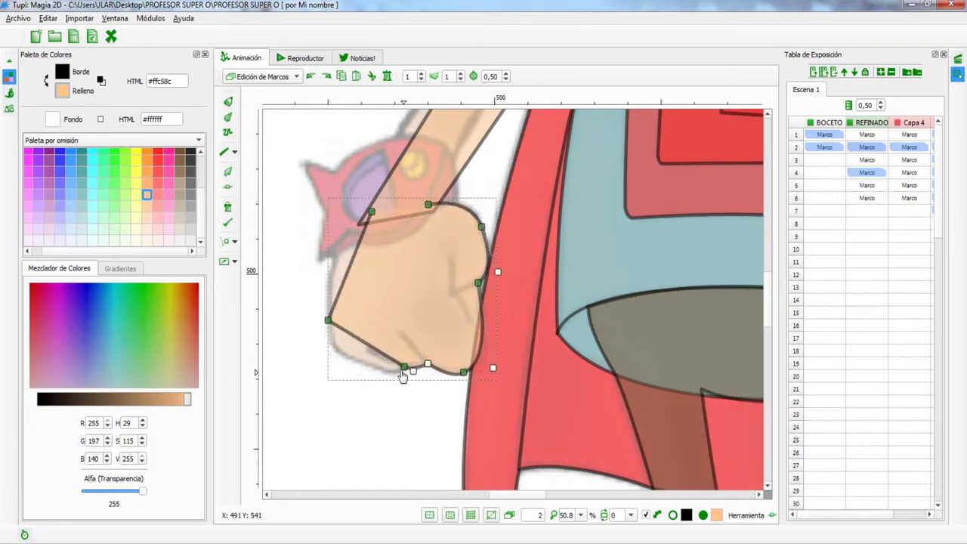
- Curve the outlines of the fist and the arm on the bracelet side to match the sketch
scroll(458, 315, up, 3)
click(458, 315)
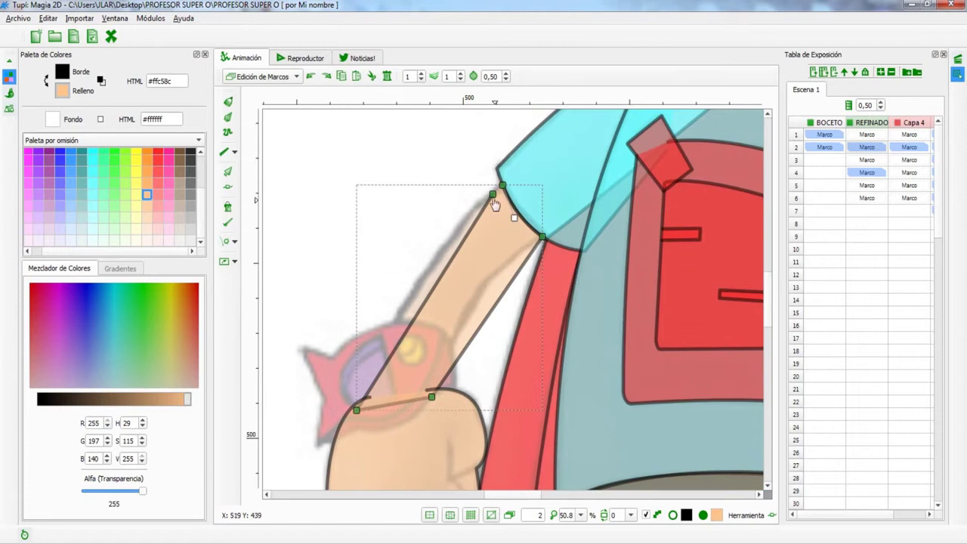
drag(495, 204, 470, 267)
drag(371, 431, 508, 189)
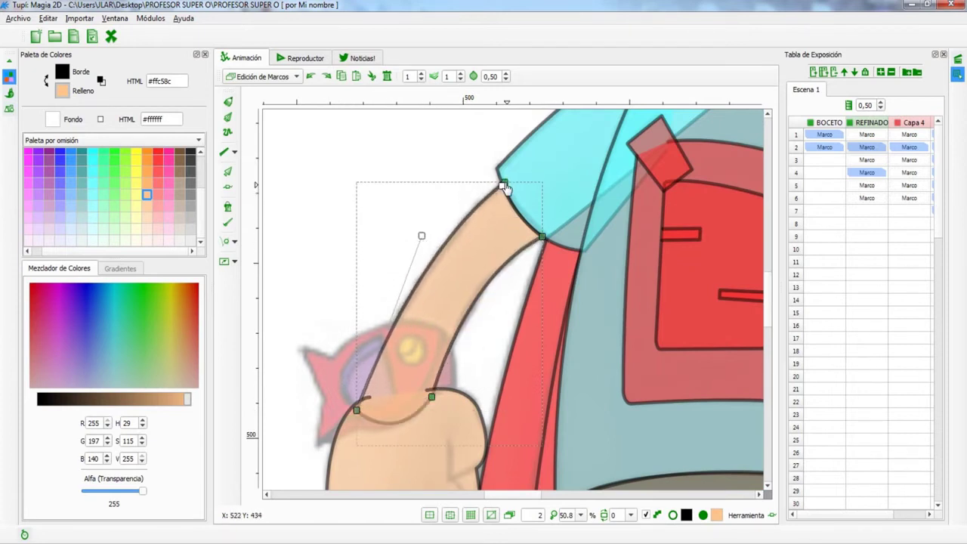
- Draw unfilled black finger creases on both fists with the pencil at smoothness 2.00
scroll(289, 166, down, 5)
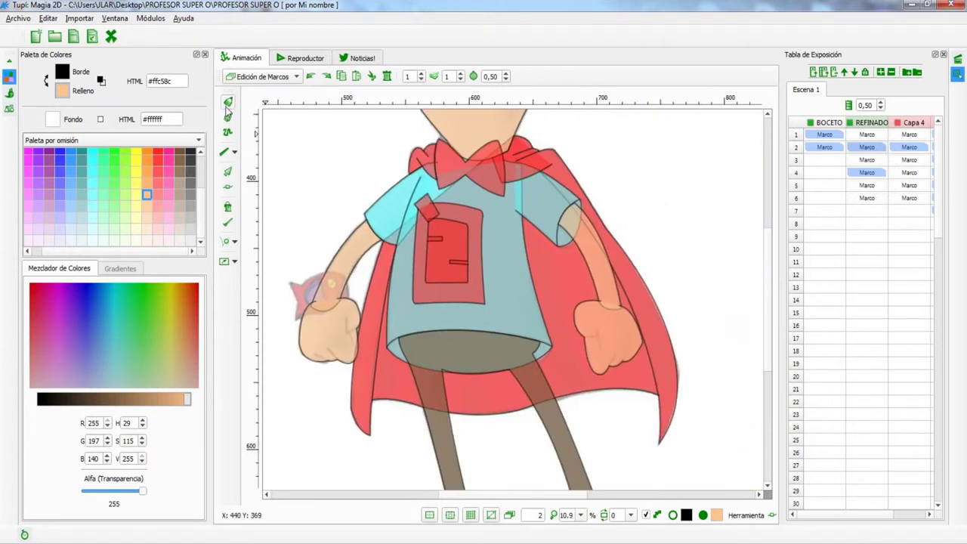
scroll(368, 222, up, 5)
key(p)
scroll(451, 287, up, 3)
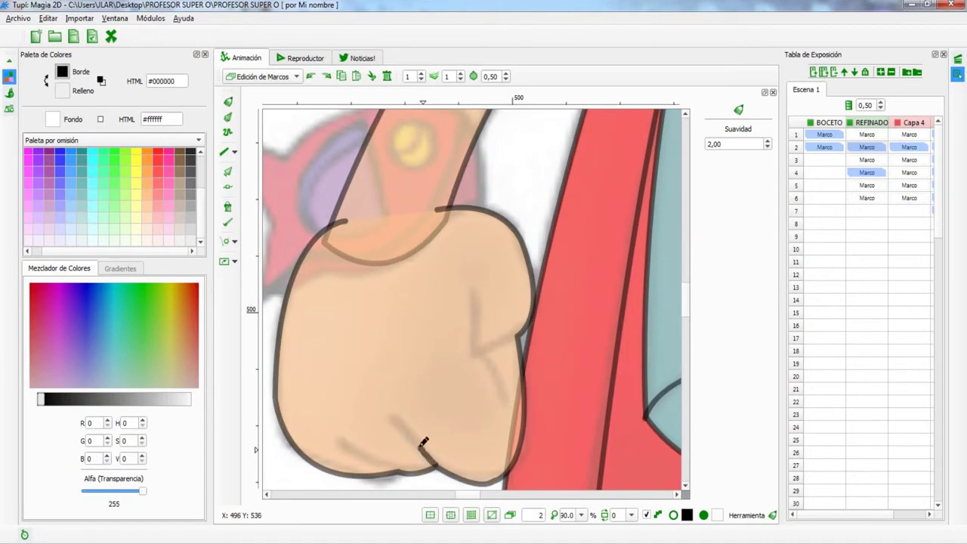
scroll(427, 370, down, 3)
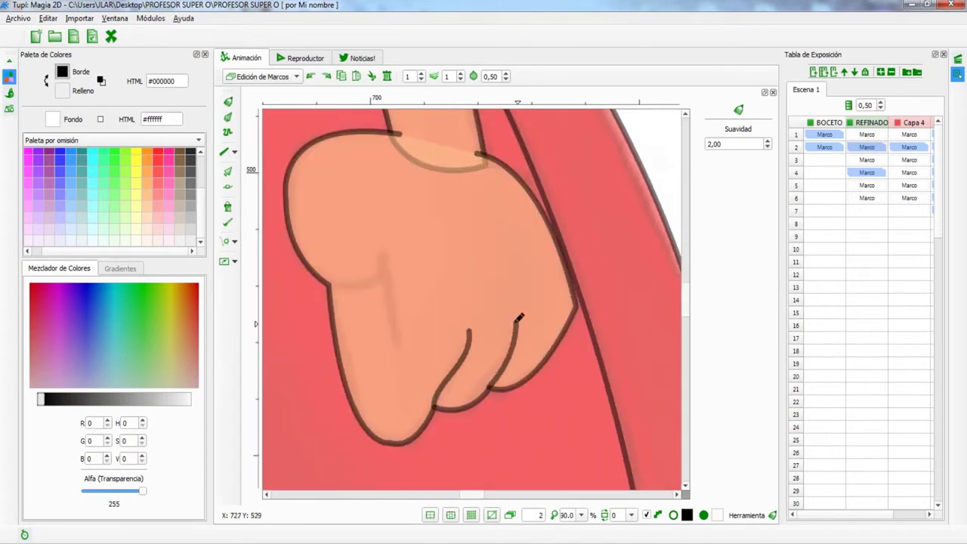
- Remove the extra frames 3 to 6 from the REFINADO layer
key(o)
click(866, 202)
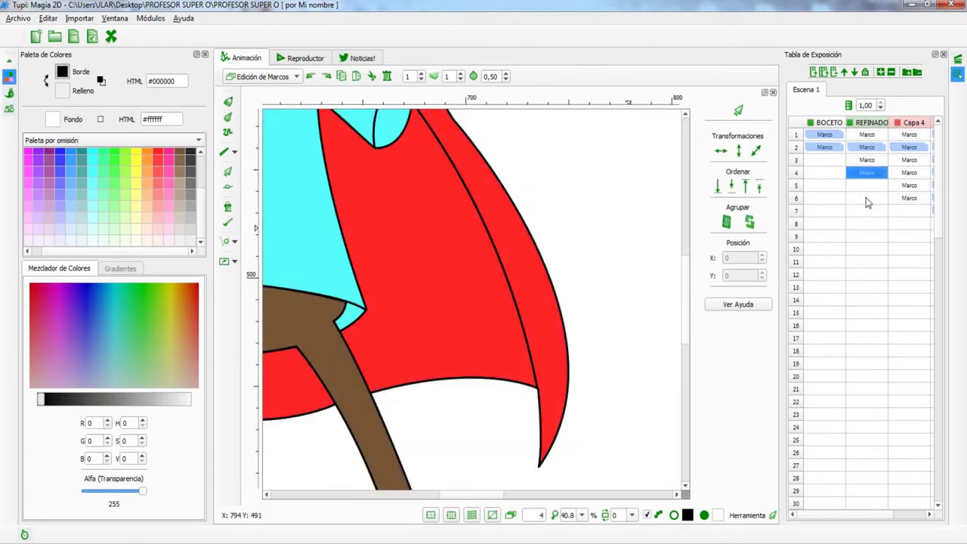
click(398, 322)
click(398, 321)
key(Escape)
click(426, 325)
- Select the finger and thumb crease lines on the bracelet-side fist and group them
scroll(411, 236, up, 1)
scroll(412, 235, down, 2)
scroll(557, 302, up, 4)
click(579, 318)
click(508, 435)
mouse_move(457, 453)
mouse_down()
mouse_move(444, 434)
mouse_move(454, 457)
mouse_up()
ctrl+click(499, 433)
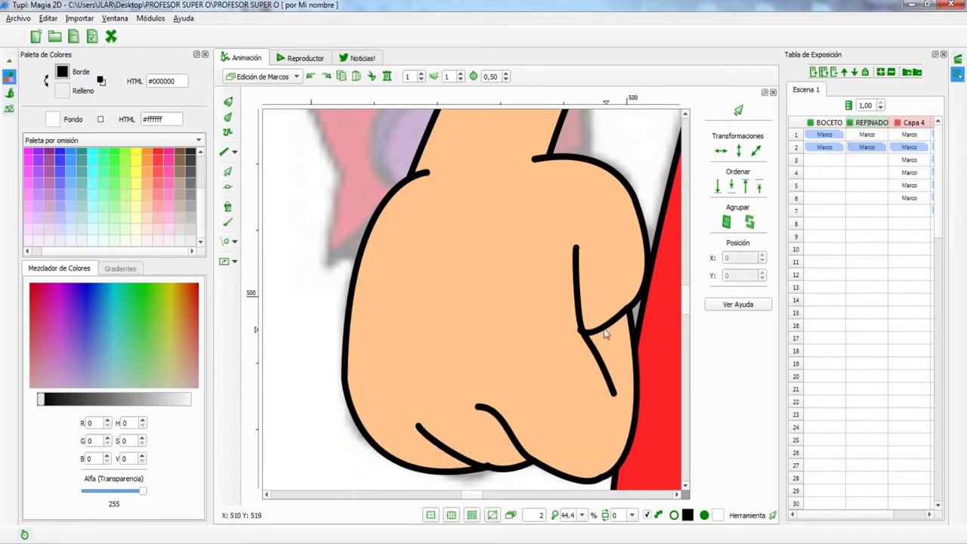
ctrl+click(576, 257)
scroll(574, 251, down, 8)
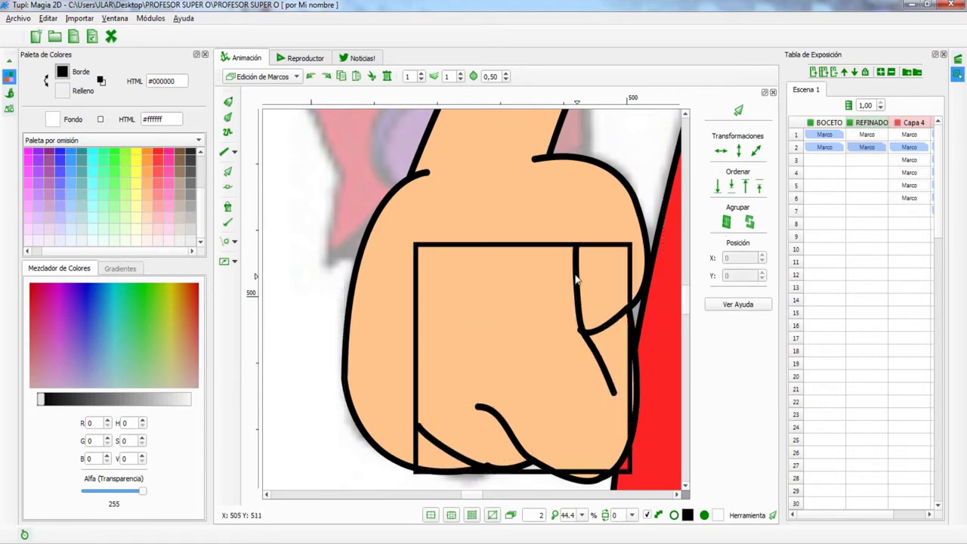
click(575, 251)
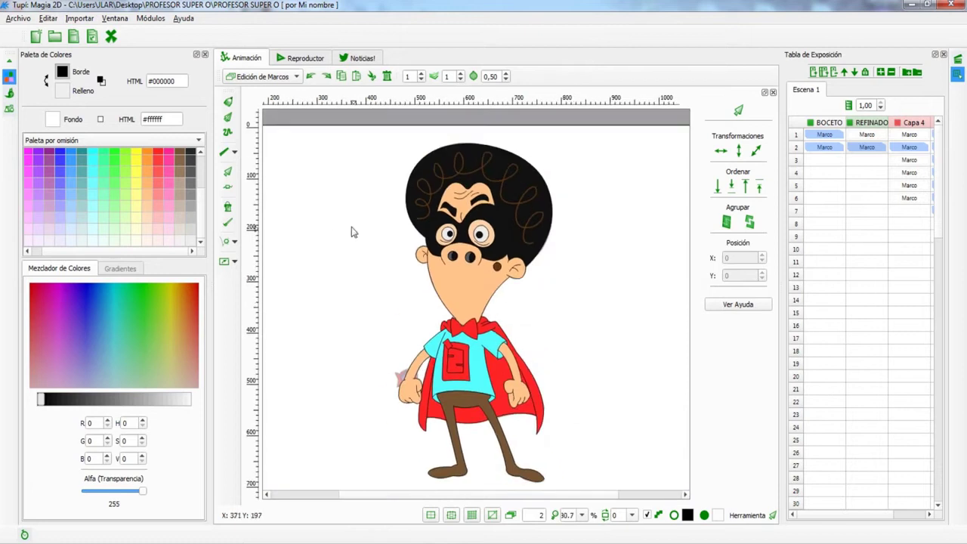
- Import the WAV sound file 1 into the library and preview the scene
click(9, 108)
click(42, 134)
click(76, 216)
key(Return)
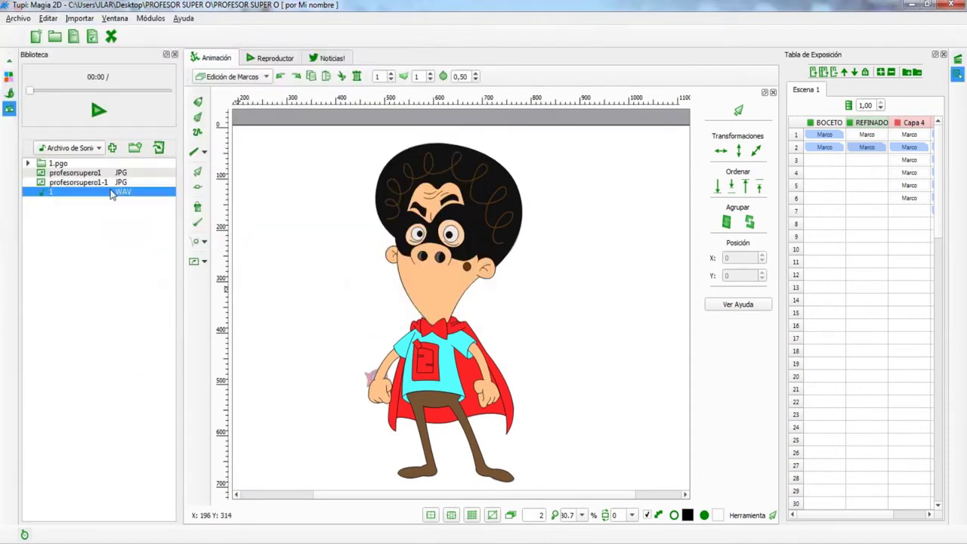
double_click(100, 195)
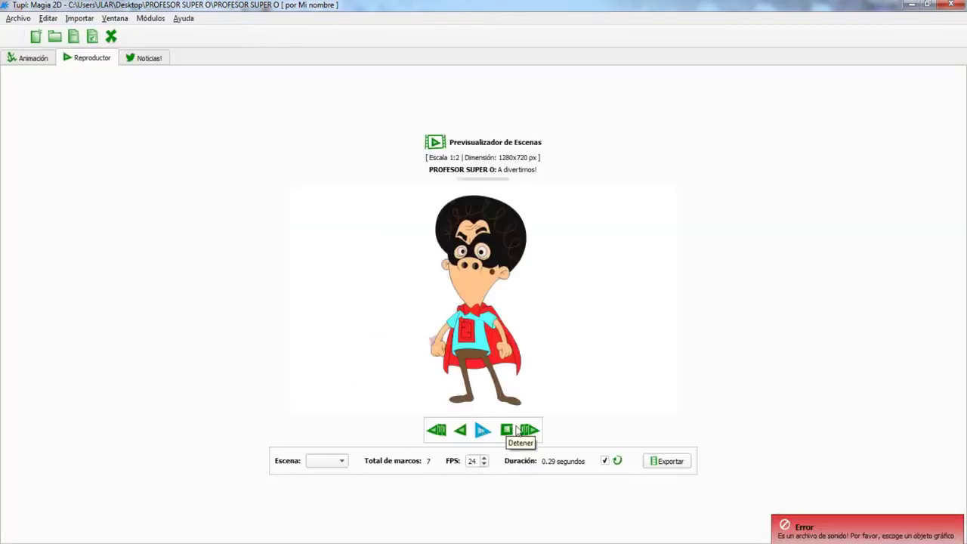
- Outline the fish bracelet's body and tail with straight segments filled with red #ff2626
scroll(475, 316, up, 5)
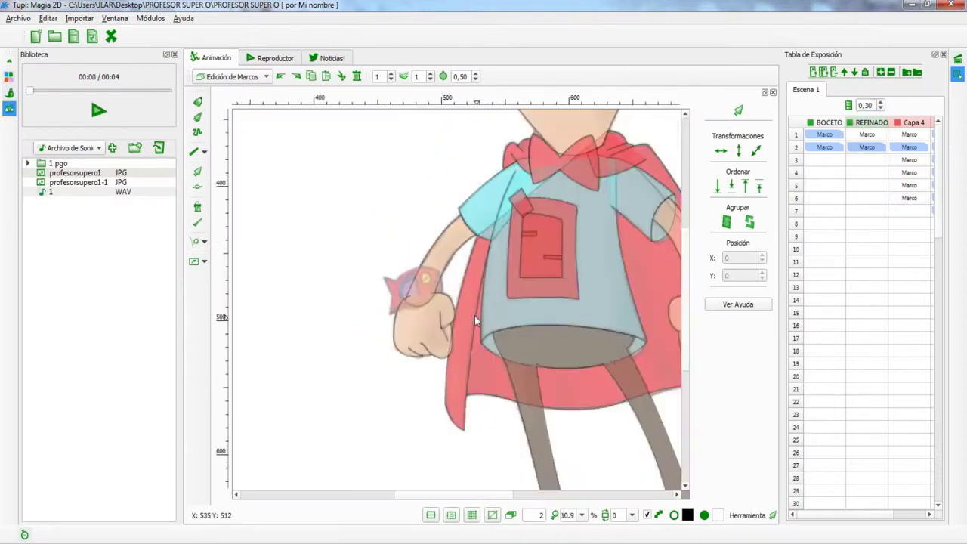
key(p)
drag(585, 243, 635, 265)
click(574, 259)
click(619, 283)
click(611, 326)
click(579, 310)
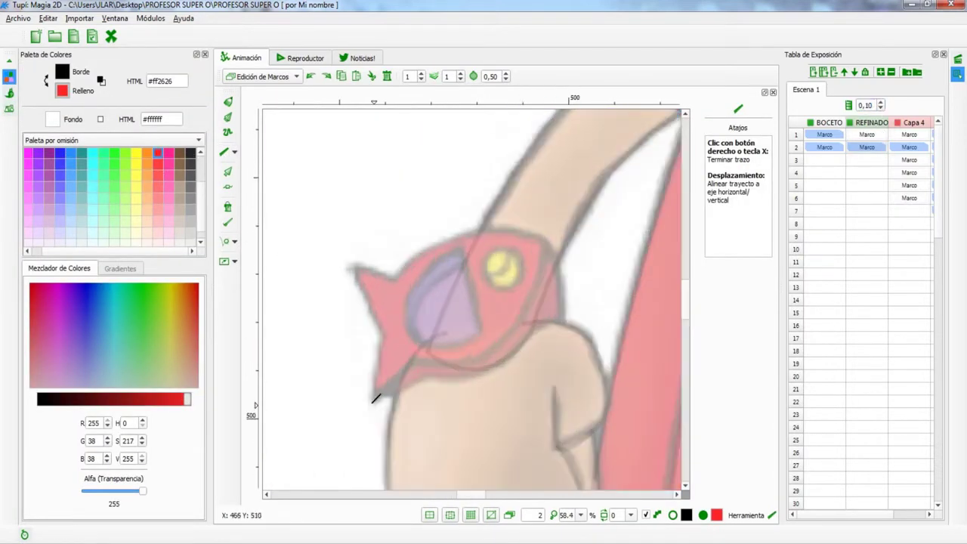
click(348, 264)
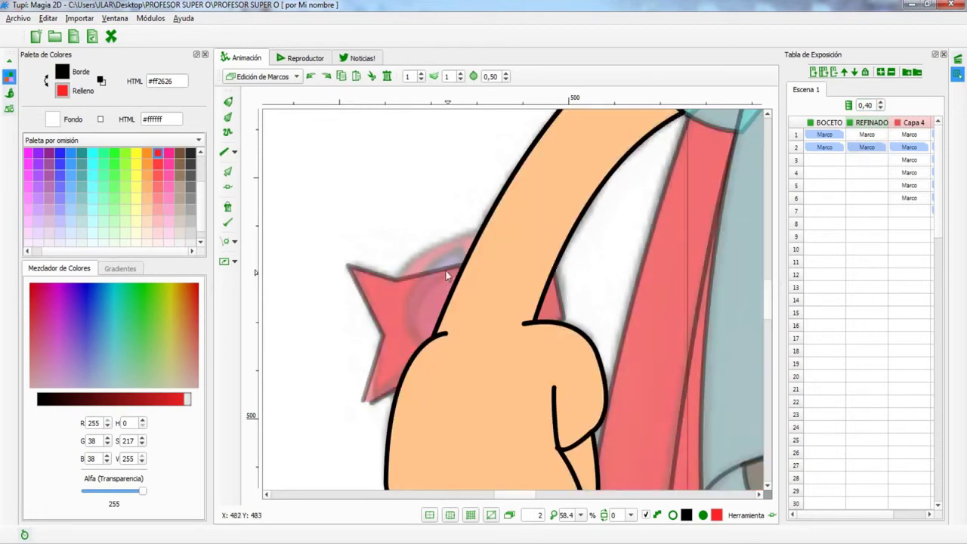
click(446, 271)
- Curve the fish body's upper and lower edges to follow the sketched bracelet
scroll(459, 252, up, 2)
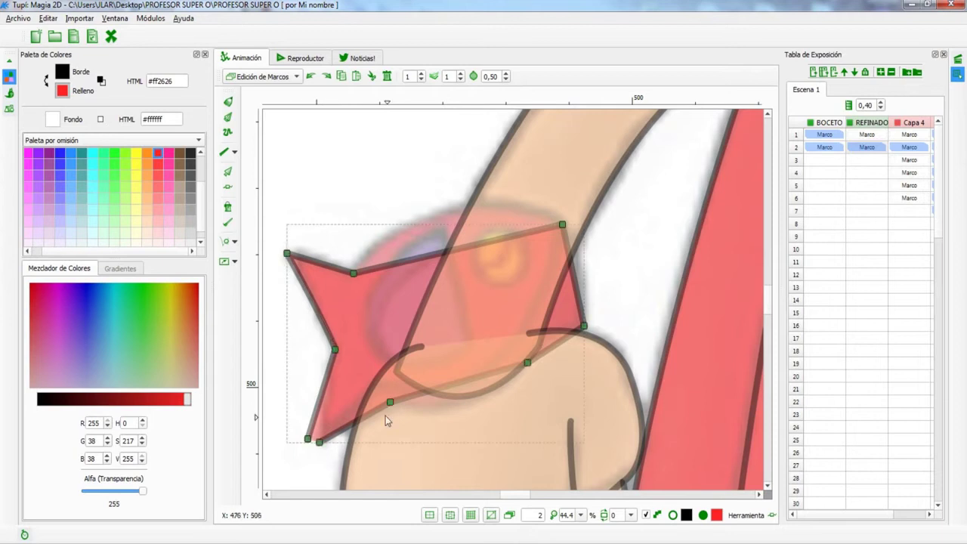
drag(390, 402, 482, 436)
drag(562, 224, 432, 160)
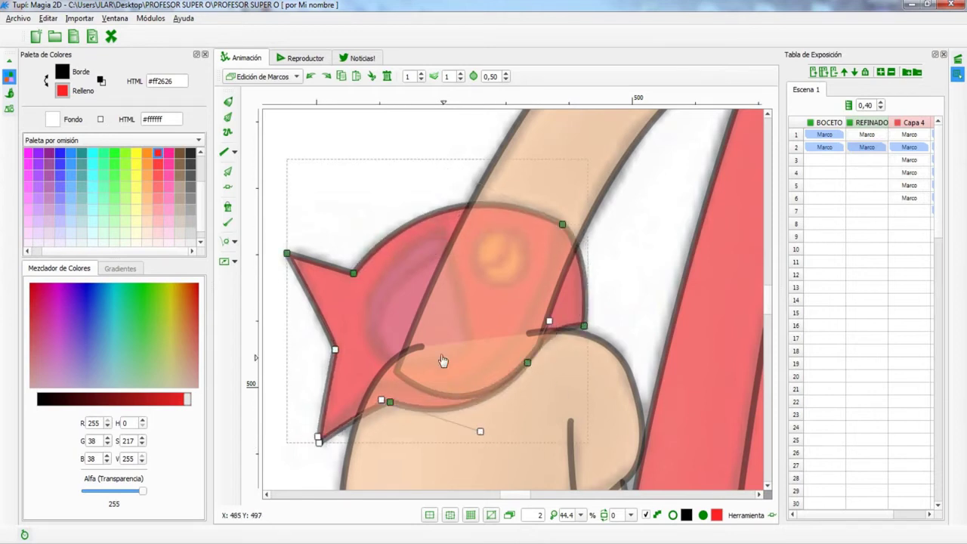
- Draw the fish's fin as a triangle filled with magenta #d41fd4 and curve its outer edges
click(171, 178)
click(228, 222)
click(441, 226)
click(473, 351)
click(368, 318)
right_click(366, 319)
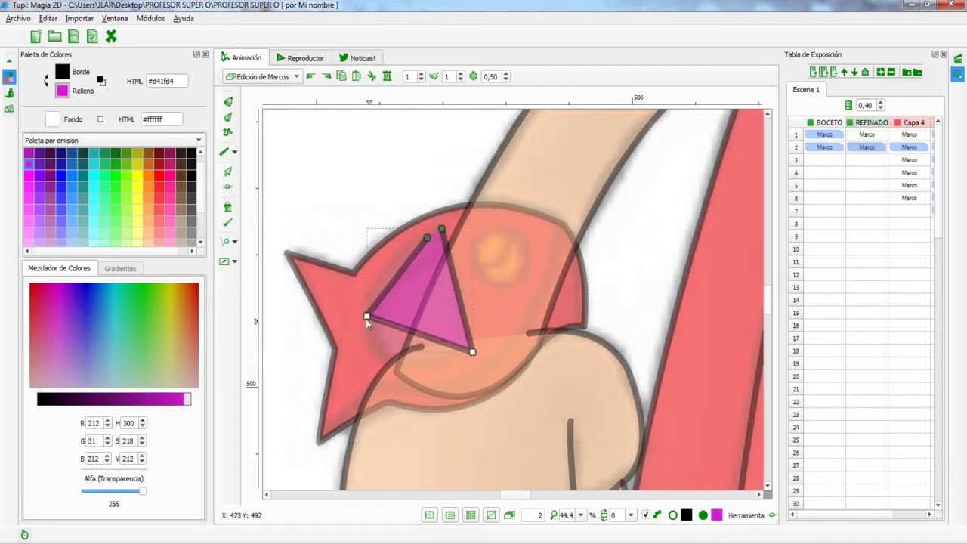
drag(366, 319, 362, 384)
- Place a yellow circle as the fish's eye and draw a curved pencil line across the fin at smoothness 1.00
click(141, 175)
key(c)
drag(474, 226, 531, 284)
key(p)
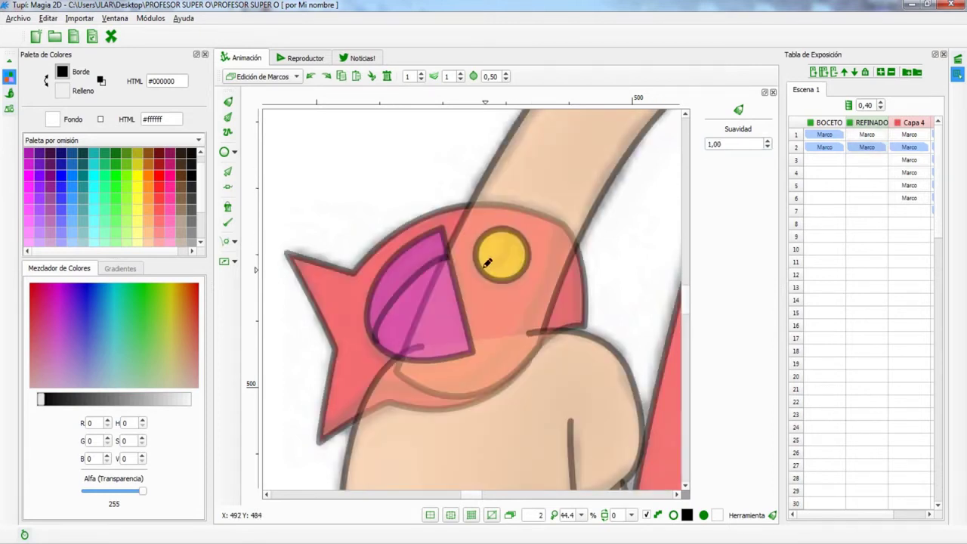
- Stack the red fish body in front of the arm and fist, and set the REFINADO layer's opacity to 0.20
click(226, 175)
click(497, 255)
click(405, 285)
click(415, 237)
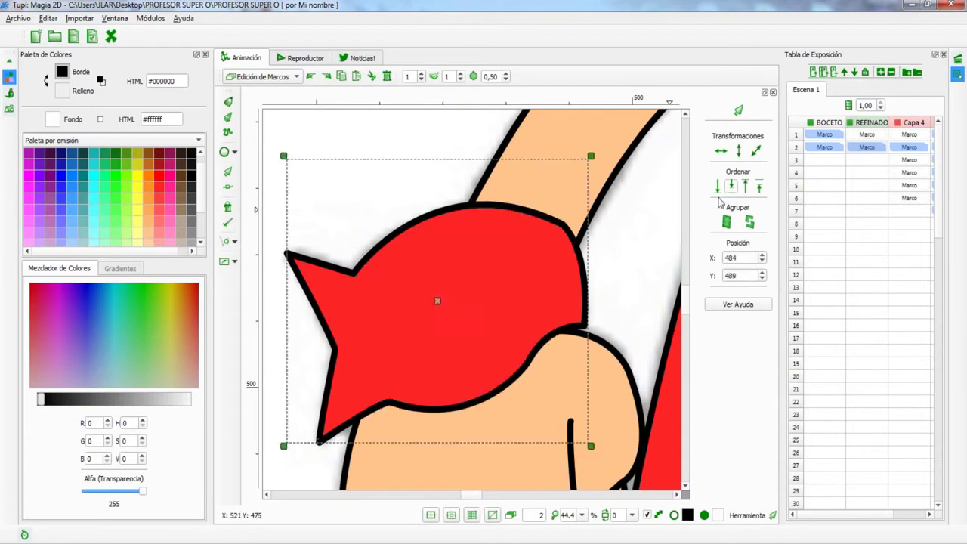
click(881, 108)
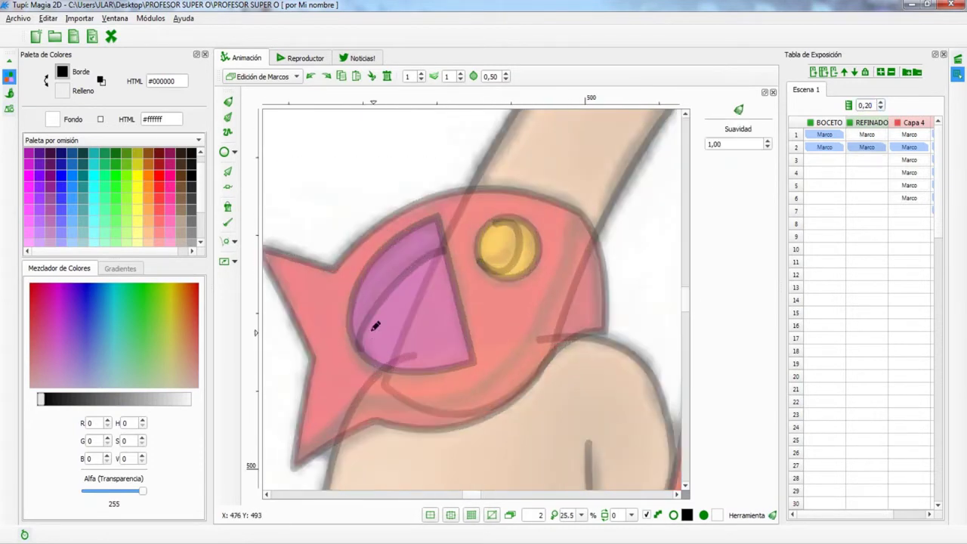
- Draw the line along the fish's belly from the tail to the mouth and group the fish's parts
mouse_move(303, 457)
mouse_down()
mouse_move(557, 246)
mouse_move(363, 333)
mouse_up()
scroll(476, 306, up, 2)
key(n)
click(423, 354)
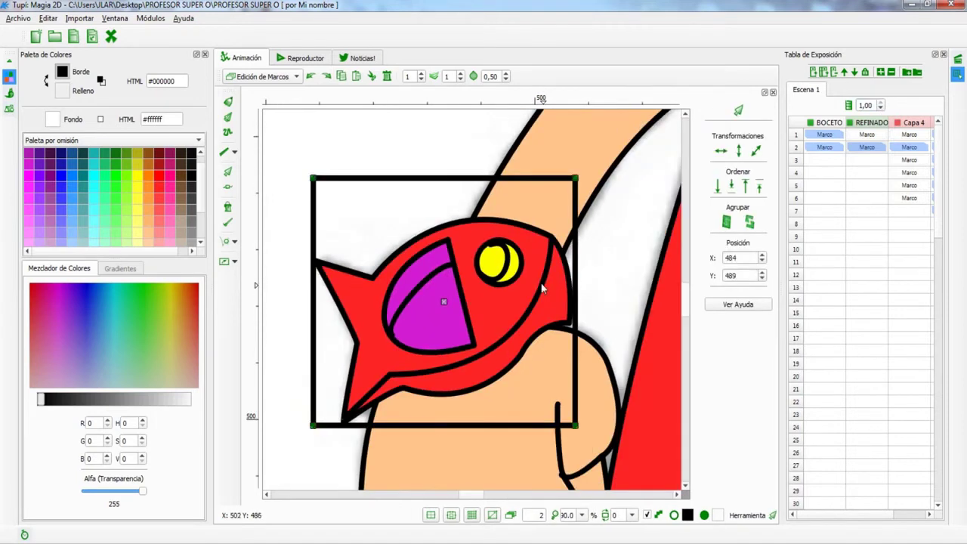
scroll(442, 232, down, 5)
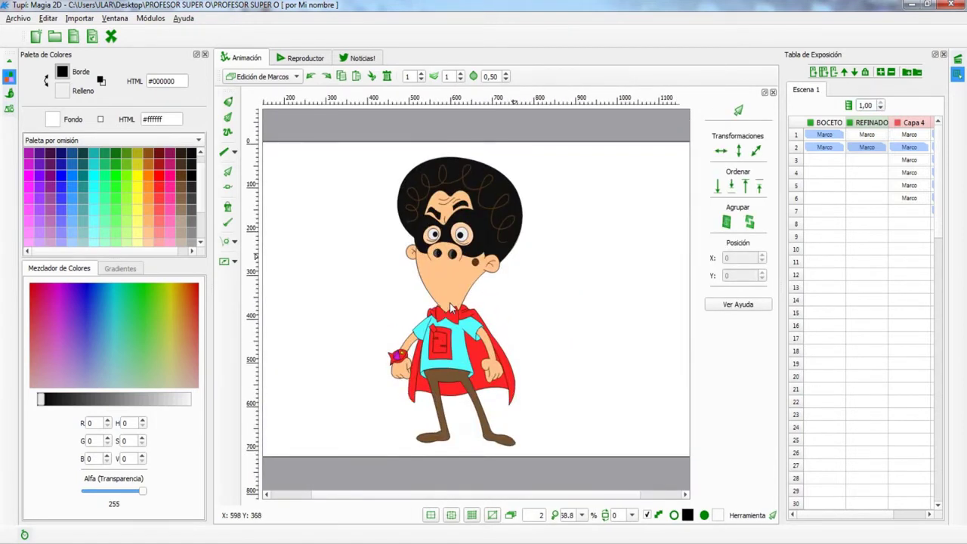
- In frame 1, group the shirt's parts and group the head's parts, including the eyebrows and forehead lines
click(300, 58)
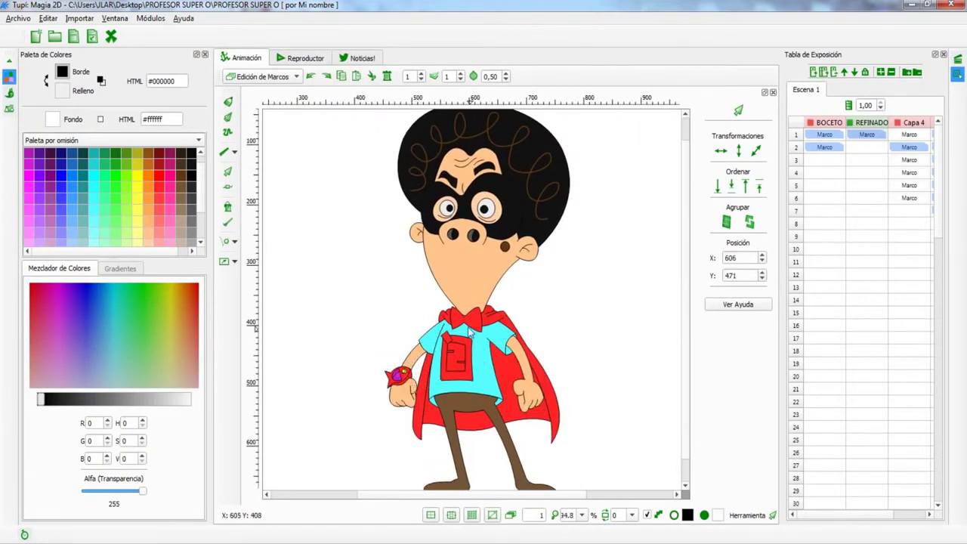
click(727, 223)
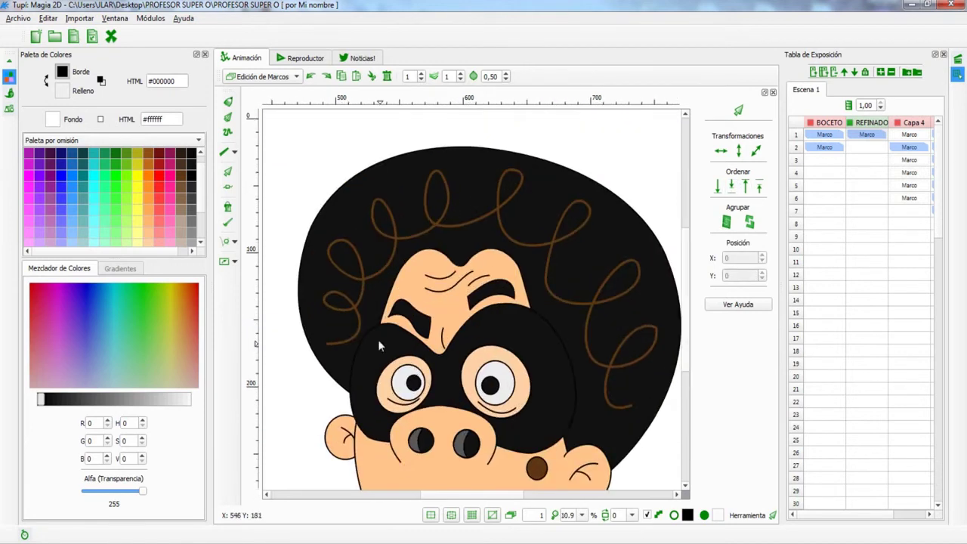
click(378, 339)
scroll(493, 289, down, 2)
click(493, 290)
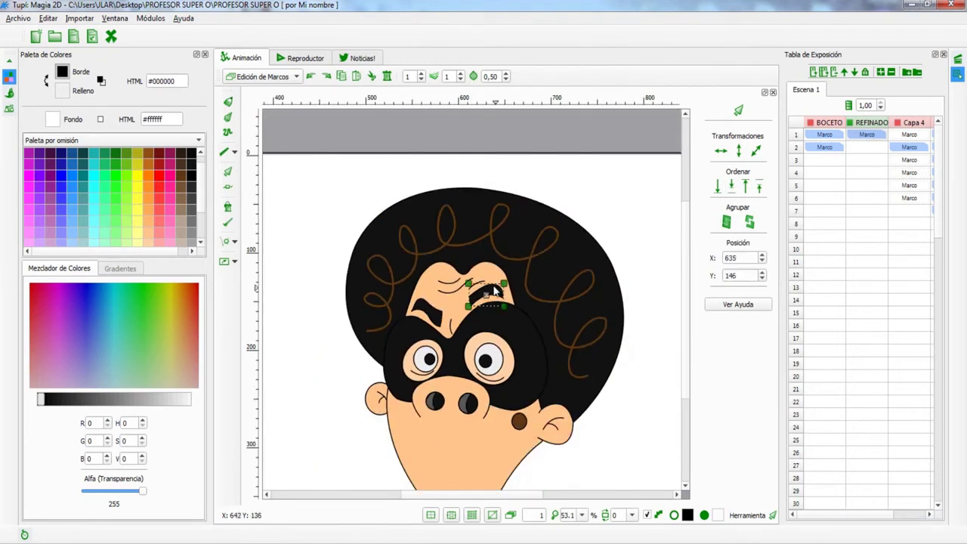
scroll(493, 290, up, 3)
shift+click(465, 276)
scroll(453, 287, down, 4)
click(727, 223)
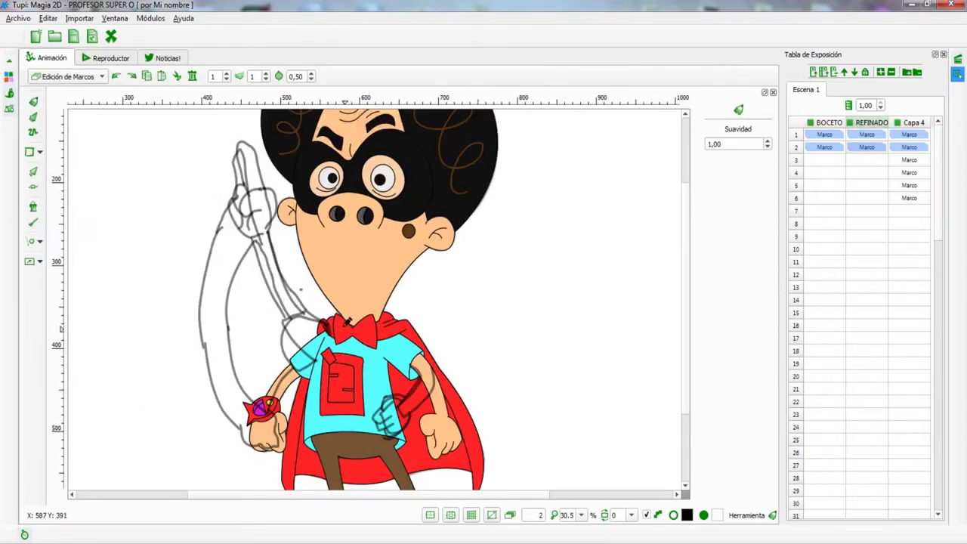
- Move the head, bow tie and legs of frame 2 onto a new layer and hide that layer
scroll(348, 320, up, 3)
click(378, 348)
scroll(378, 355, down, 3)
scroll(378, 366, up, 2)
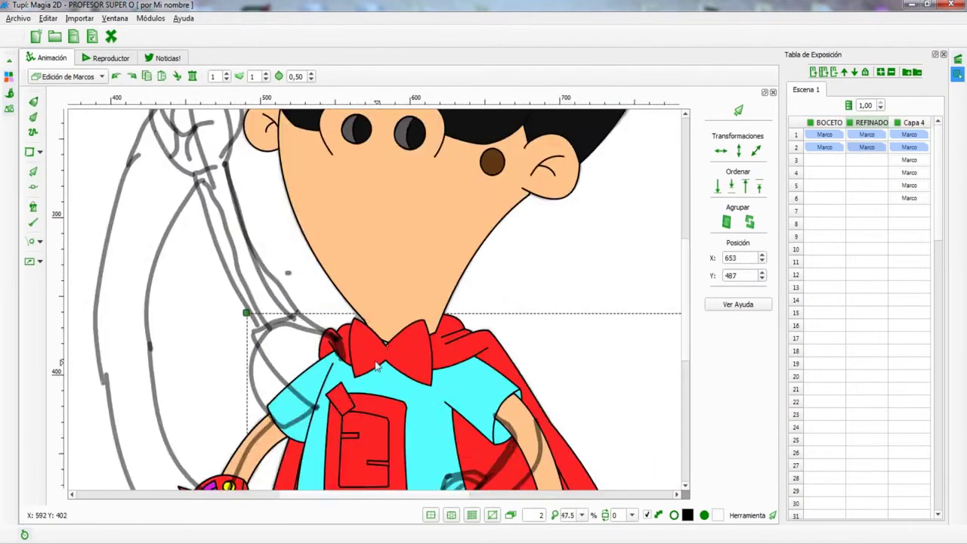
scroll(581, 295, down, 1)
scroll(886, 523, right, 1)
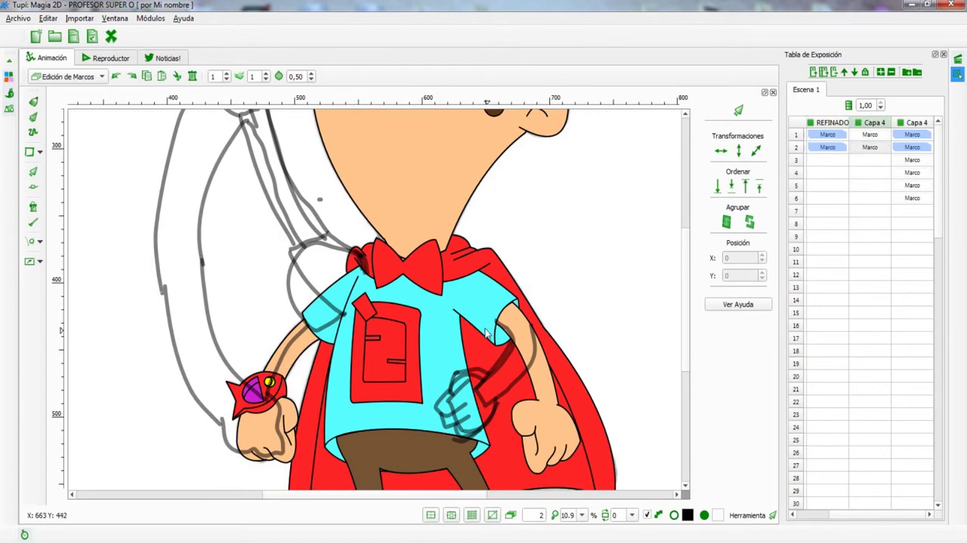
scroll(487, 333, down, 2)
scroll(529, 250, up, 5)
scroll(546, 228, down, 1)
click(828, 147)
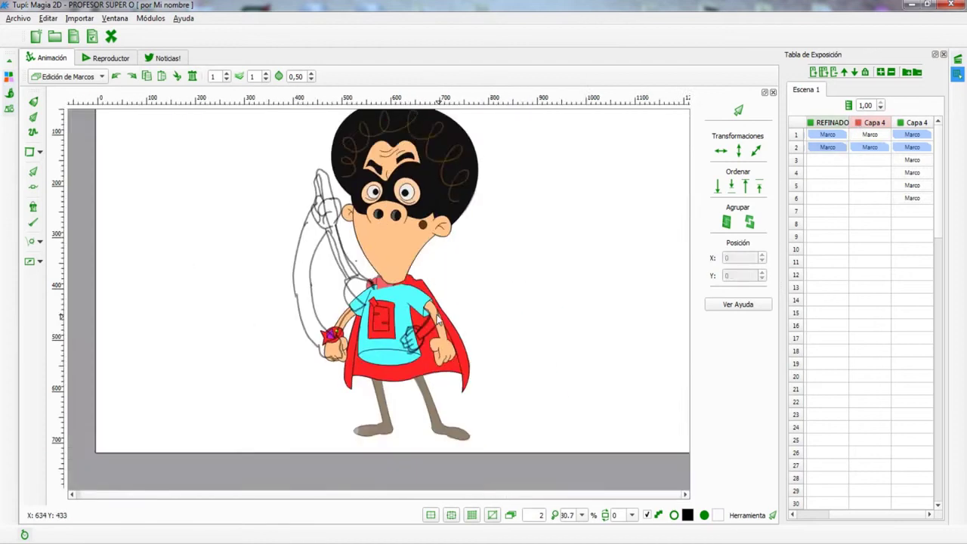
- Ungroup the shirt and reshape the sleeve on the bracelet side to point up along the sketched raised arm
scroll(431, 293, down, 1)
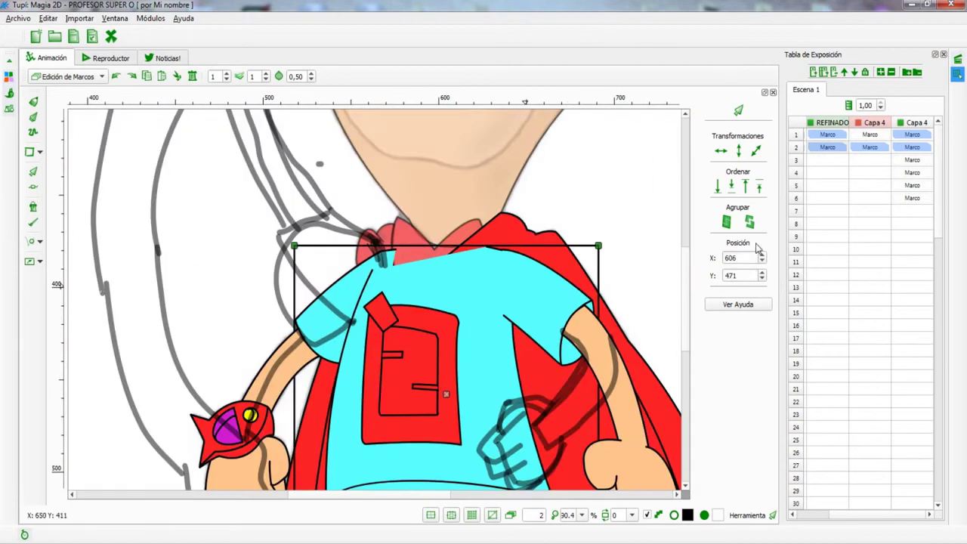
scroll(354, 299, up, 1)
scroll(358, 299, up, 2)
click(419, 360)
drag(309, 301, 268, 251)
scroll(340, 255, up, 2)
key(n)
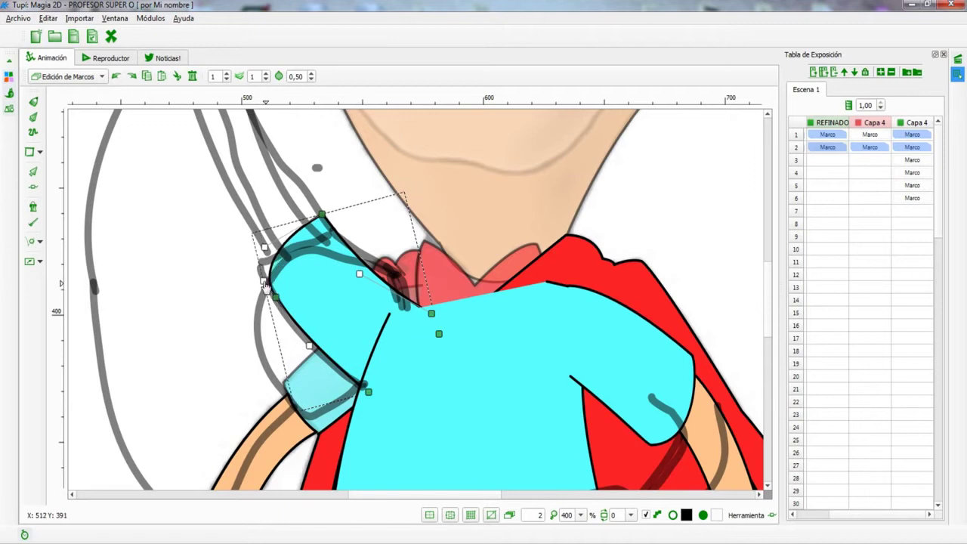
drag(316, 248, 282, 265)
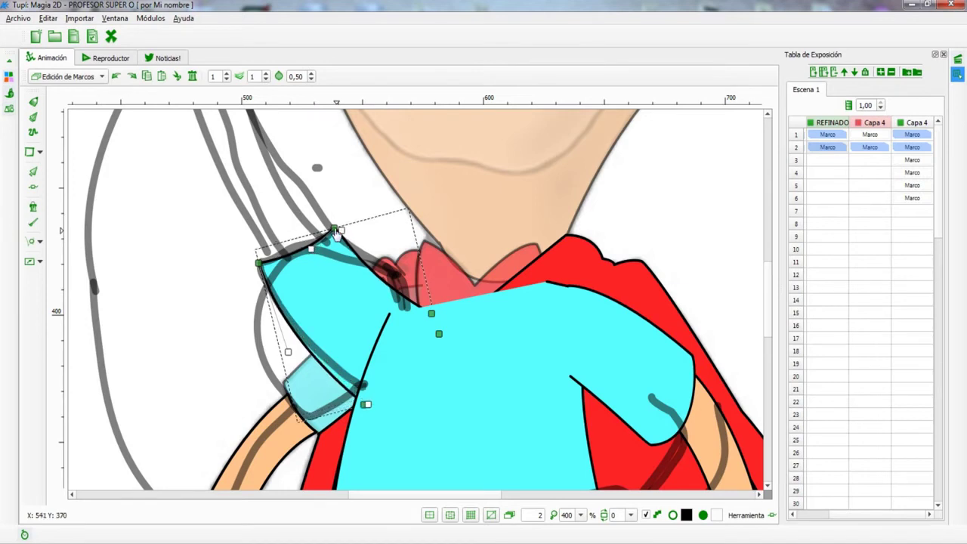
scroll(368, 409, down, 5)
scroll(425, 331, up, 4)
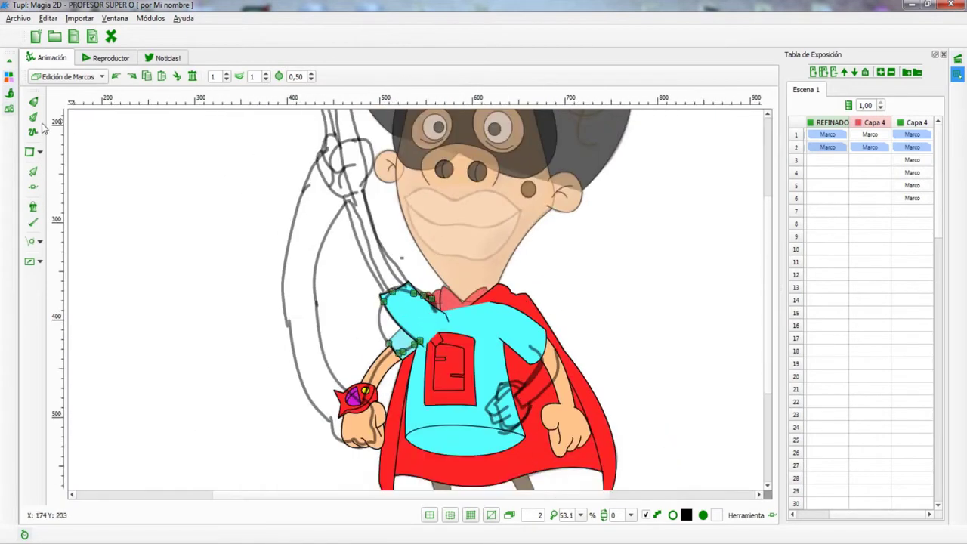
- Set the onion skin's previous and next frames to 0 and stack the other sleeve behind the shirt and arm
click(576, 347)
click(525, 353)
scroll(526, 354, up, 1)
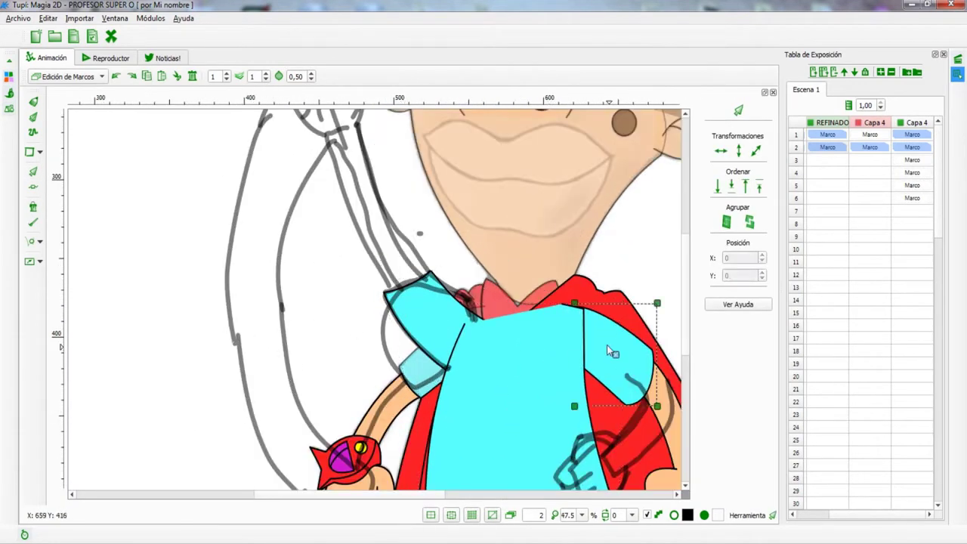
scroll(617, 344, down, 2)
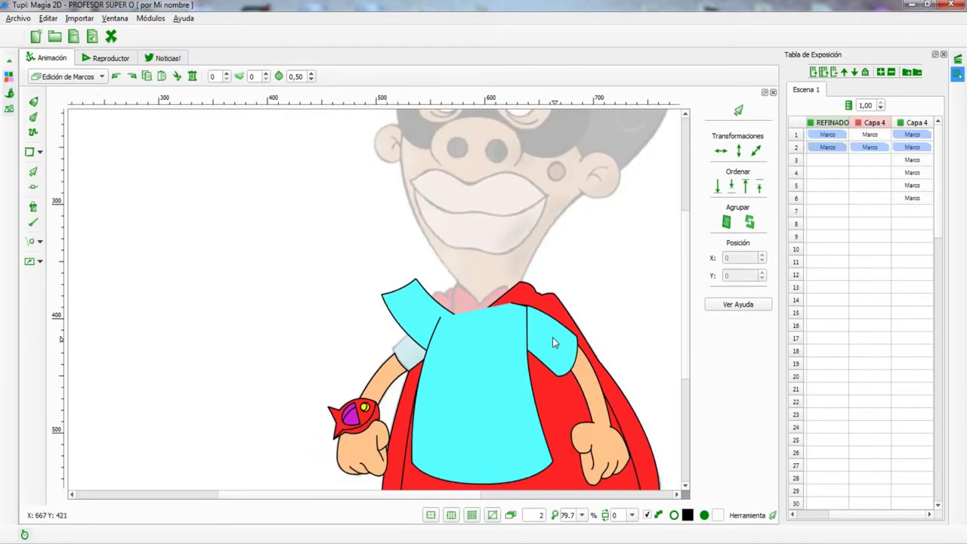
scroll(529, 341, down, 2)
click(759, 187)
click(718, 187)
scroll(573, 336, up, 2)
scroll(573, 337, up, 3)
click(520, 211)
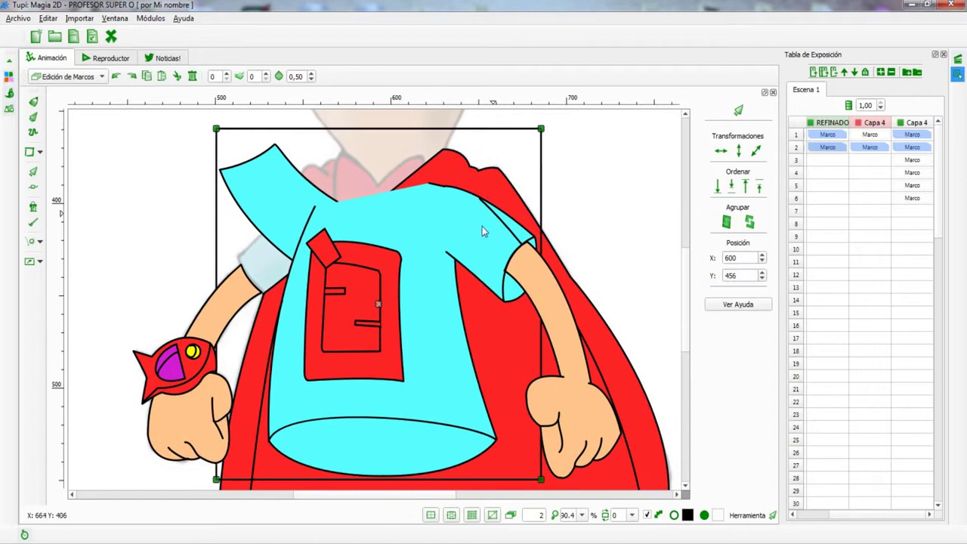
- Hide the BOCETO layer and reorder the shirt and the cape's long fold line around the lowered arm
click(718, 187)
click(566, 353)
click(537, 281)
click(827, 148)
scroll(488, 242, up, 1)
click(488, 242)
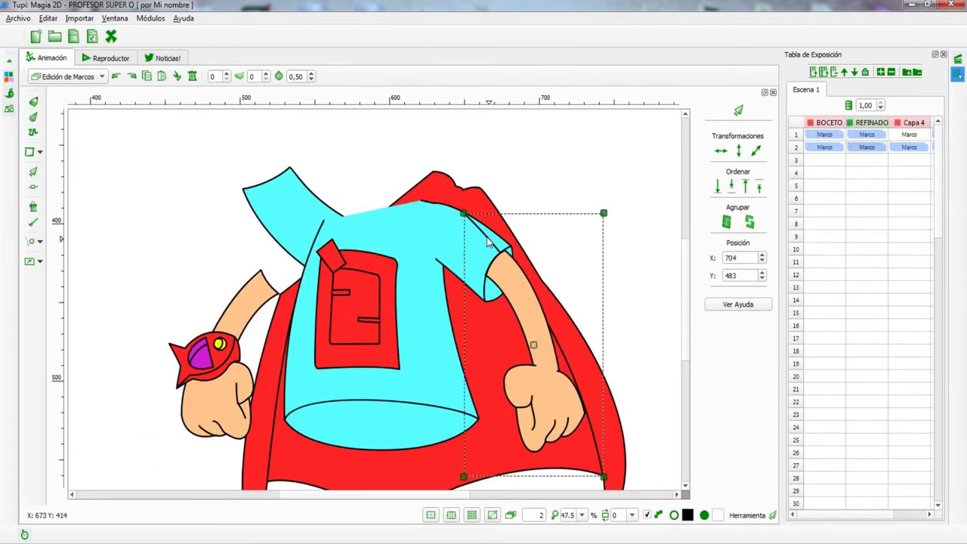
scroll(504, 341, up, 4)
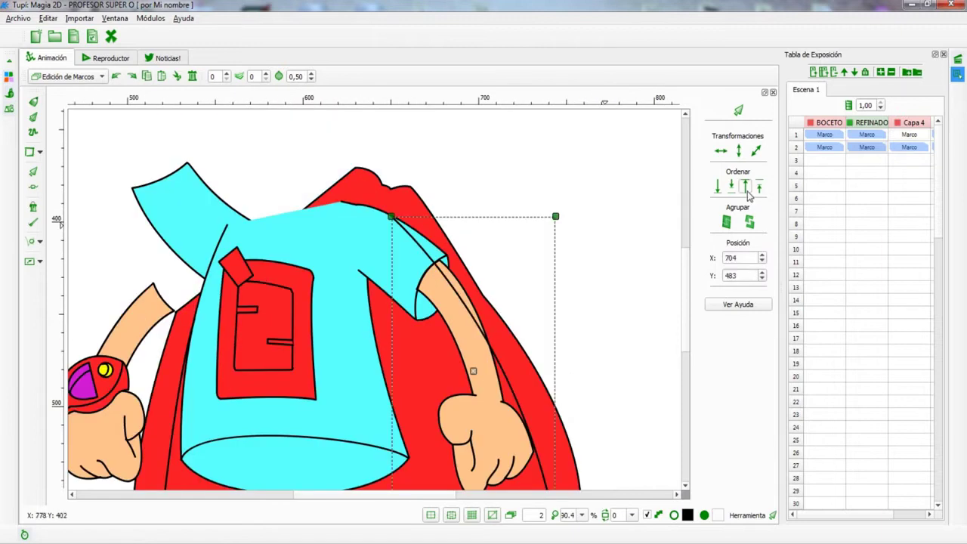
scroll(499, 329, down, 2)
click(760, 187)
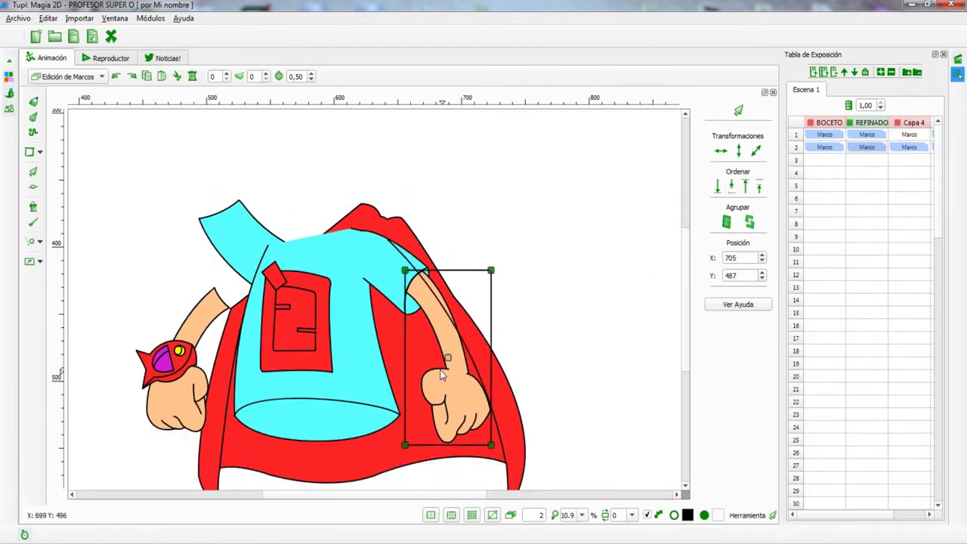
- Stack the lowered arm in front of the cape's fold line and change the shirt's stacking order
scroll(384, 255, up, 2)
click(385, 255)
click(733, 188)
scroll(538, 274, down, 2)
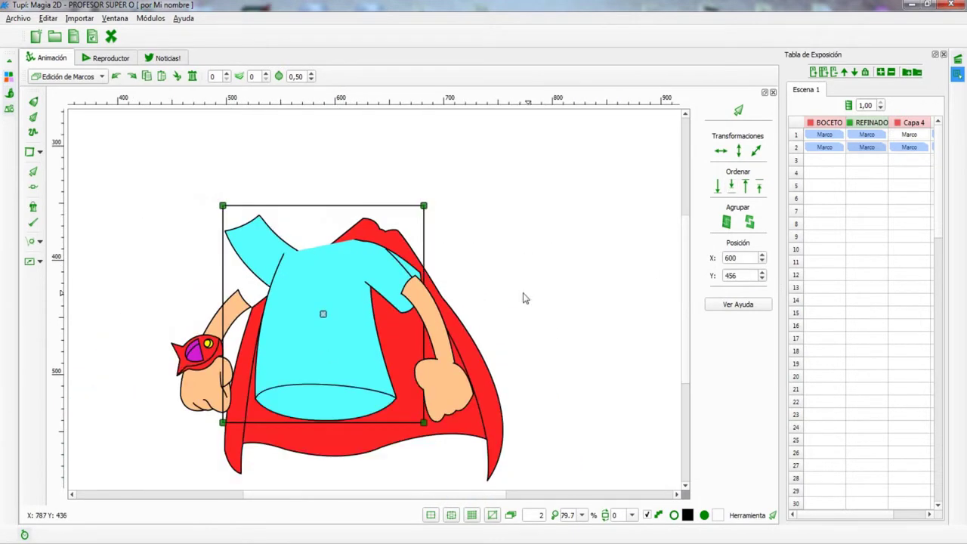
- Select the cape together with its two inner folds, stack the folds behind the sleeve and arm, and group them
click(446, 363)
key(ctrl+a)
scroll(282, 421, up, 2)
scroll(282, 420, up, 2)
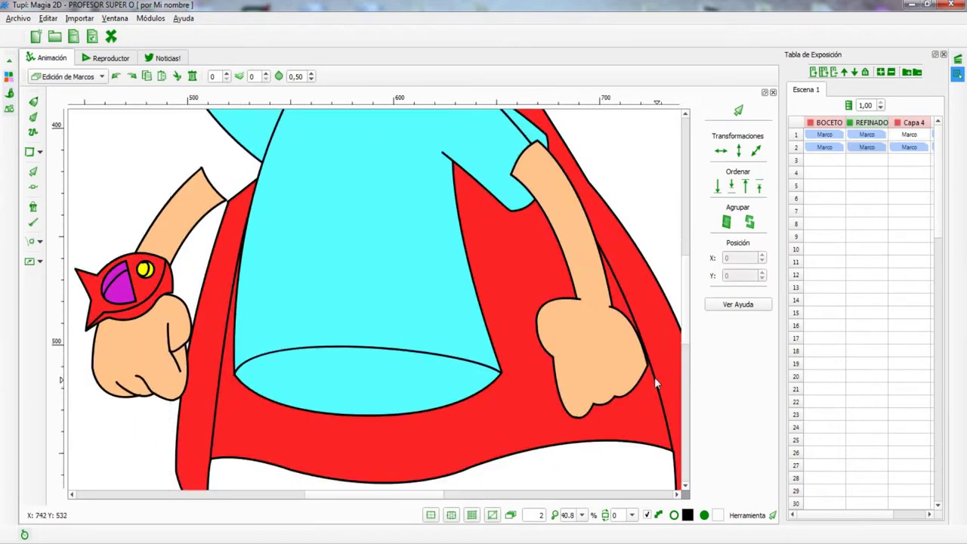
scroll(282, 420, down, 4)
click(726, 221)
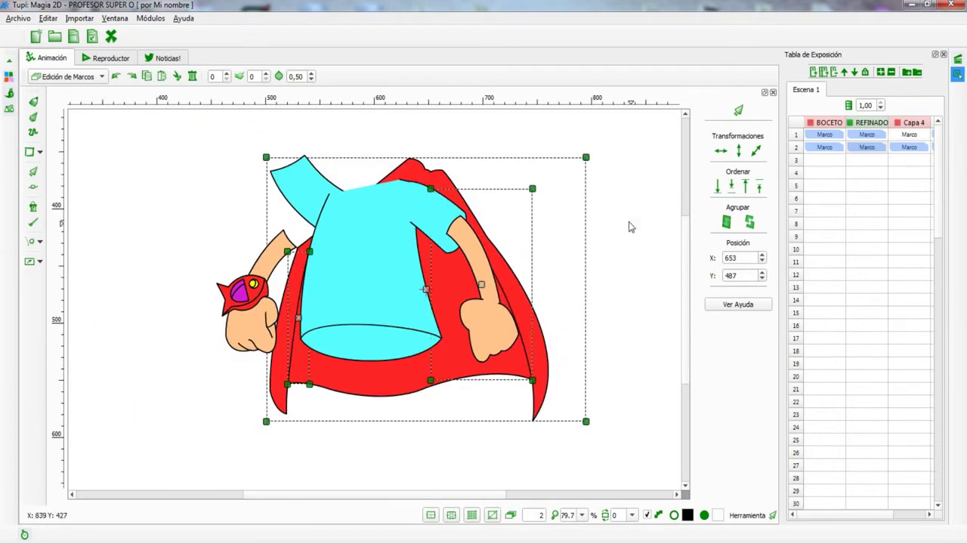
- Show the BOCETO layer again and bring the red pocket in front of the shirt in frame 2 of REFINADO
click(867, 147)
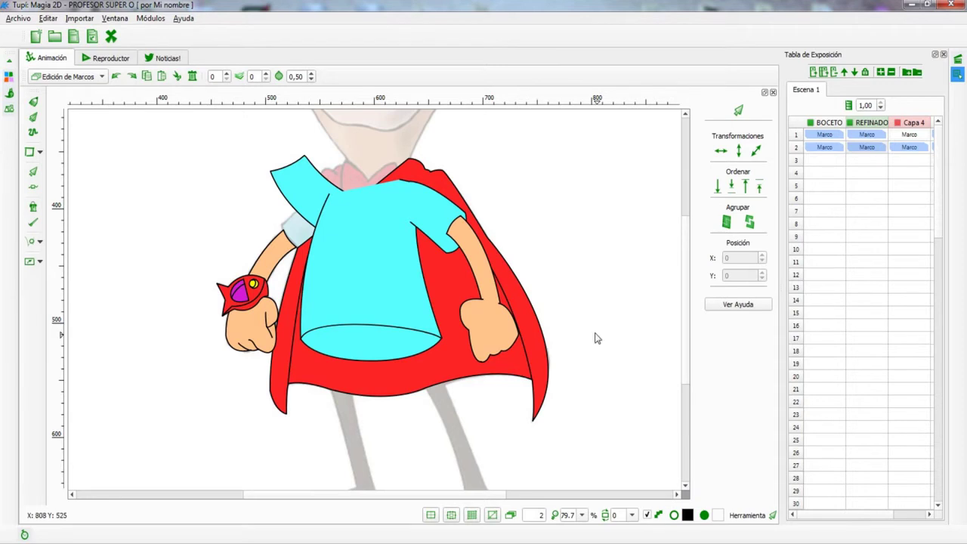
scroll(424, 266, up, 3)
click(423, 266)
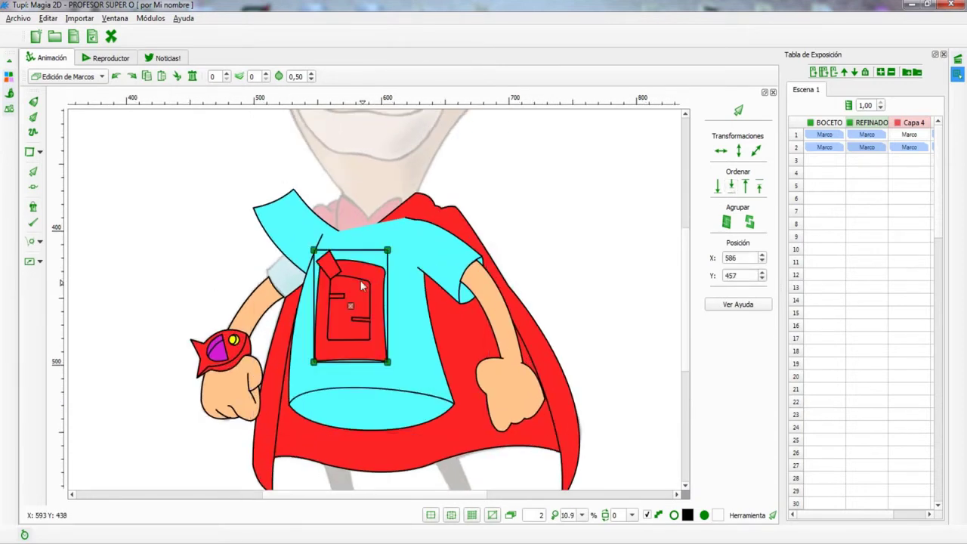
- Set the onion skin back to 1 and 1, flip the bracelet arm vertically and move it beside the sketched arm
scroll(341, 267, down, 3)
click(257, 341)
key(Right)
drag(250, 355, 239, 236)
scroll(238, 236, up, 3)
drag(303, 302, 176, 340)
scroll(353, 274, down, 3)
scroll(320, 326, up, 3)
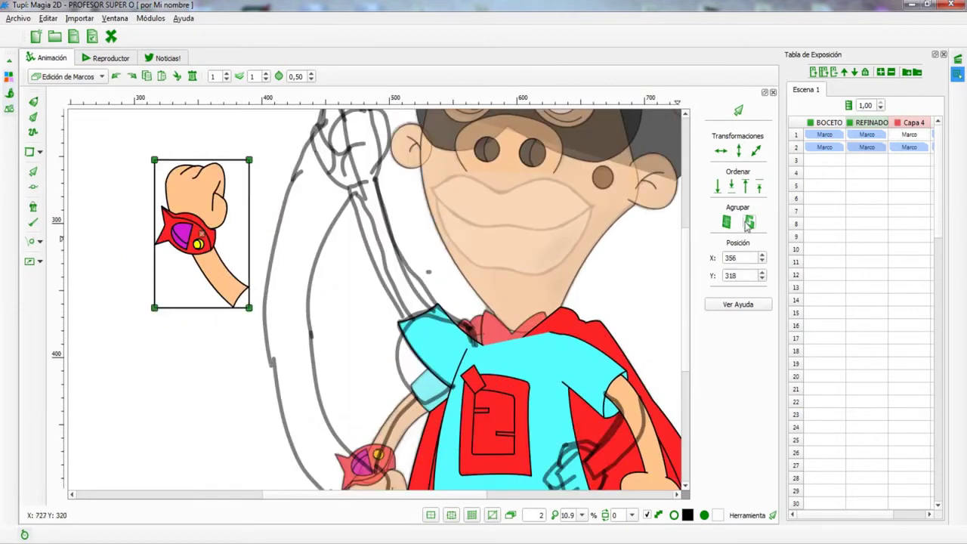
- Ungroup the flipped arm, set the fist and fish bracelet aside, and fit the forearm onto the raised sleeve
key(ctrl+z)
key(ctrl+z)
key(ctrl+z)
key(ctrl+z)
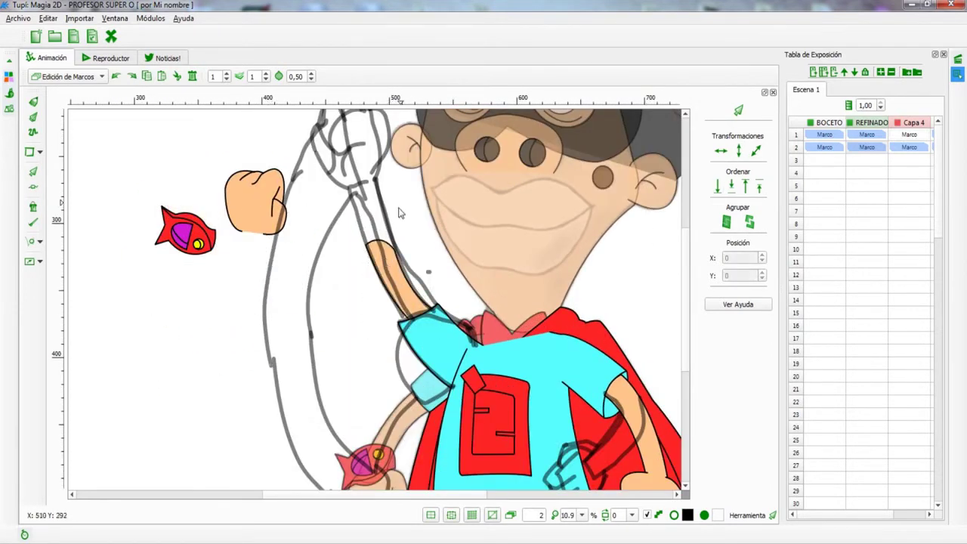
- Reshape the raised forearm's nodes so it follows the sketch from the sleeve opening up to the wrist
scroll(325, 333, up, 2)
click(33, 188)
scroll(355, 353, down, 2)
drag(350, 364, 326, 297)
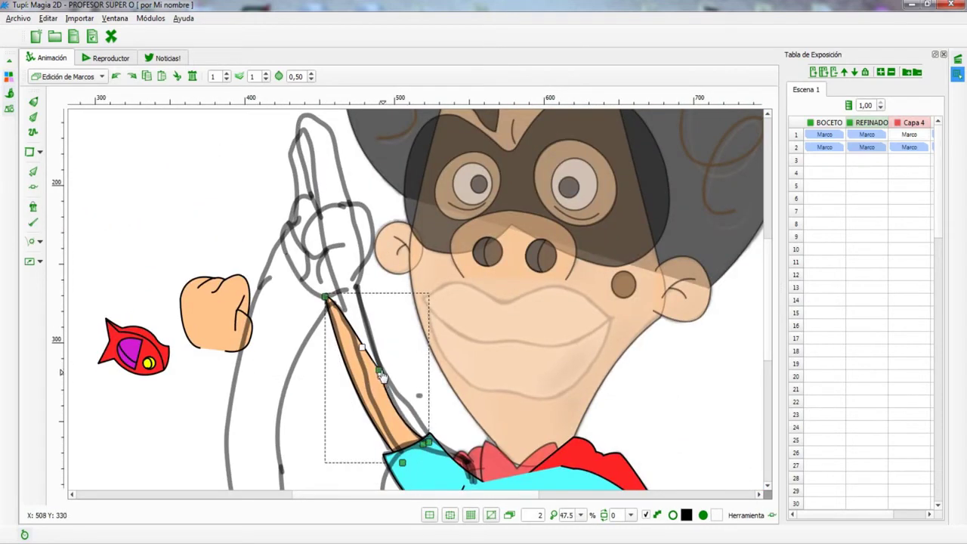
scroll(361, 330, up, 2)
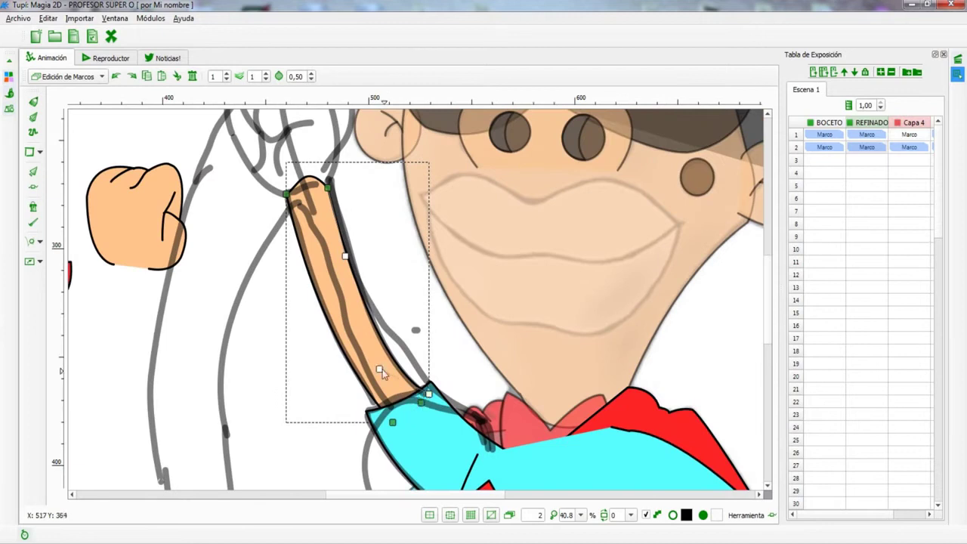
scroll(350, 251, up, 1)
scroll(350, 251, down, 3)
scroll(393, 287, up, 3)
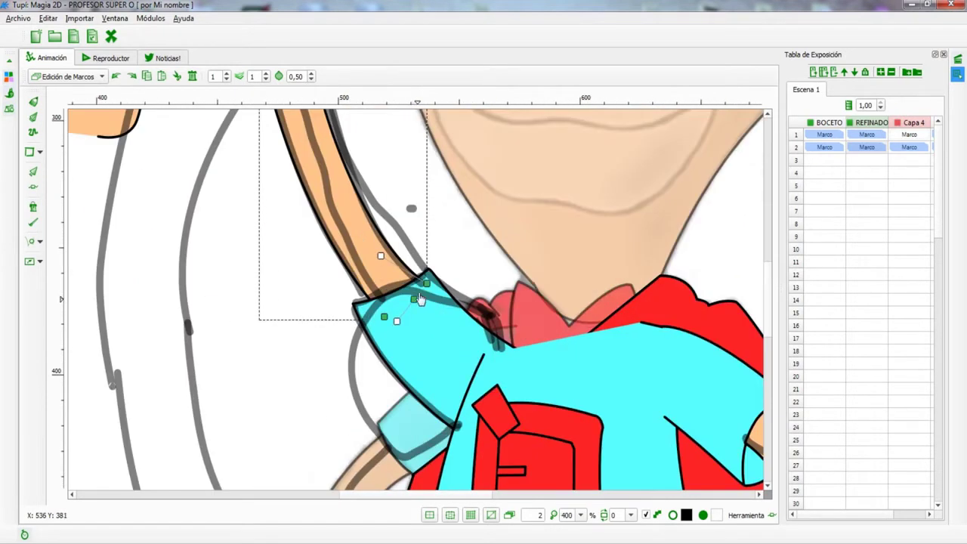
scroll(427, 289, down, 3)
scroll(393, 295, up, 3)
- Set the fill to the detached fist's skin colour with a black border and a pen thickness of 1
click(31, 151)
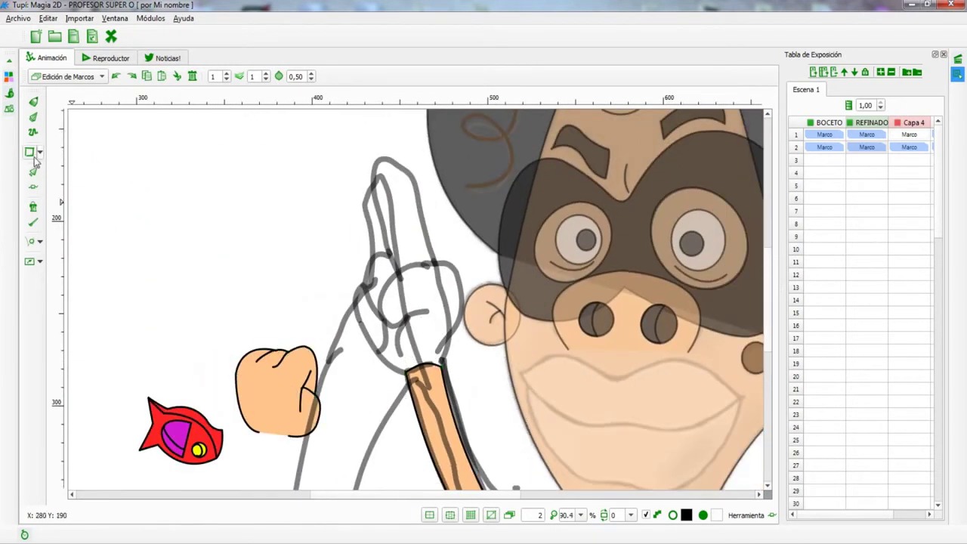
drag(227, 314, 343, 452)
scroll(325, 324, up, 2)
scroll(254, 402, up, 1)
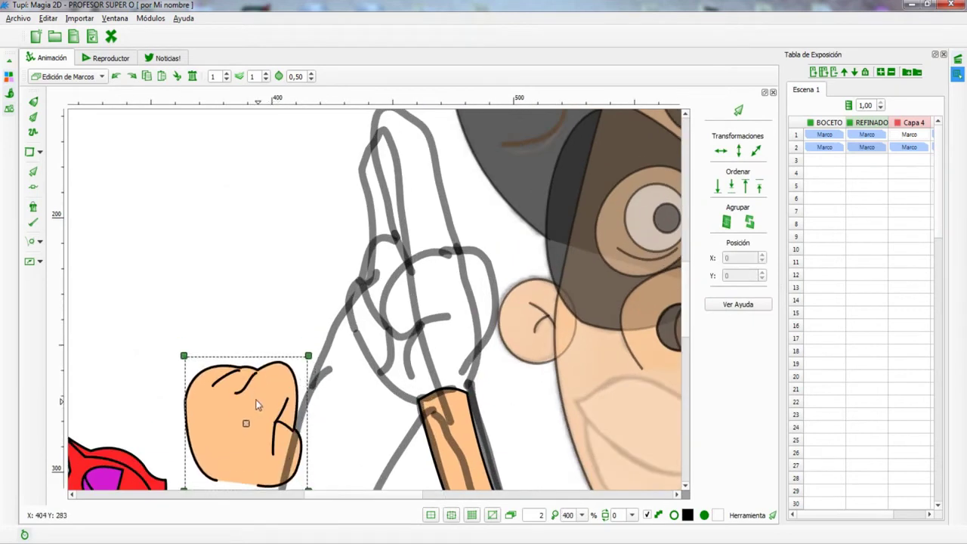
scroll(295, 264, up, 2)
click(10, 92)
click(8, 77)
scroll(144, 196, down, 1)
click(147, 216)
drag(384, 412, 385, 386)
scroll(454, 303, down, 1)
scroll(460, 372, up, 2)
click(9, 92)
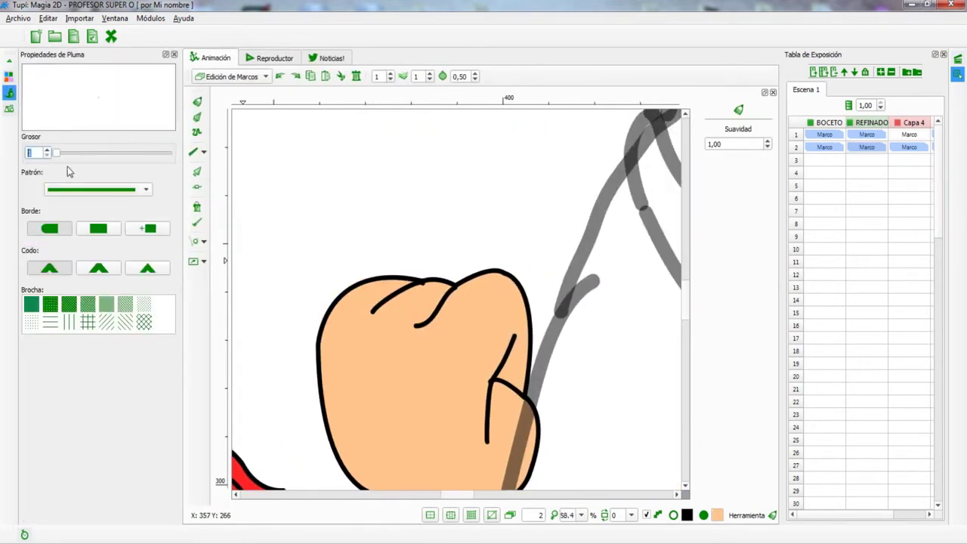
- Draw the raised hand with its pointing finger as a skin-coloured polyline shape over the sketch, from wrist to wrist
scroll(514, 437, up, 2)
click(510, 327)
click(476, 290)
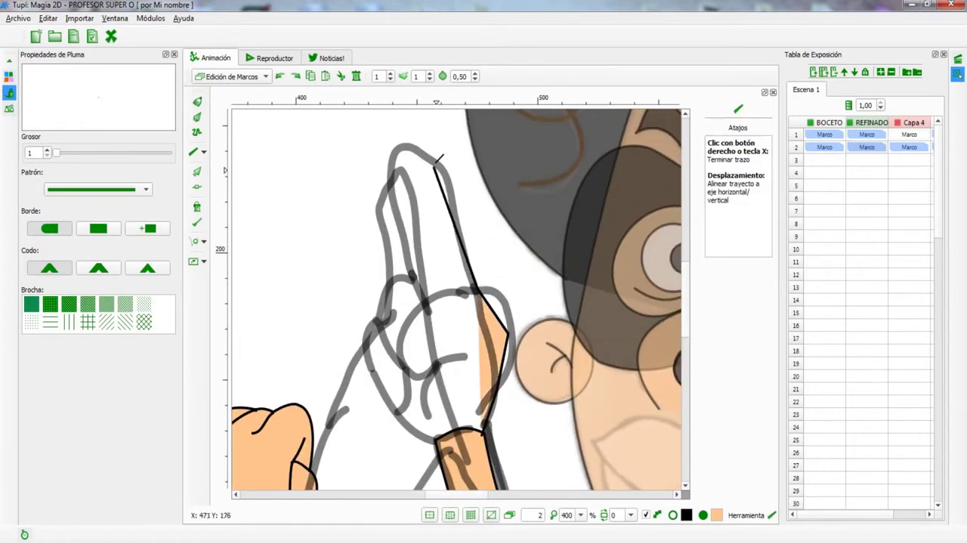
click(437, 155)
click(412, 277)
click(378, 312)
click(376, 385)
click(434, 438)
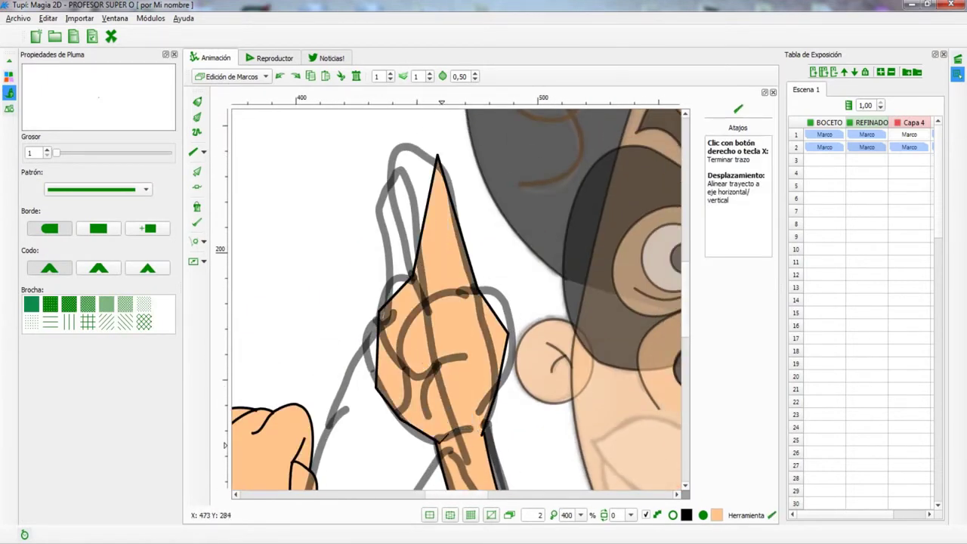
right_click(490, 304)
- Reshape the raised hand's nodes into a rounded pointing finger and curved knuckles beside the finger's base
scroll(490, 304, up, 2)
scroll(492, 324, up, 3)
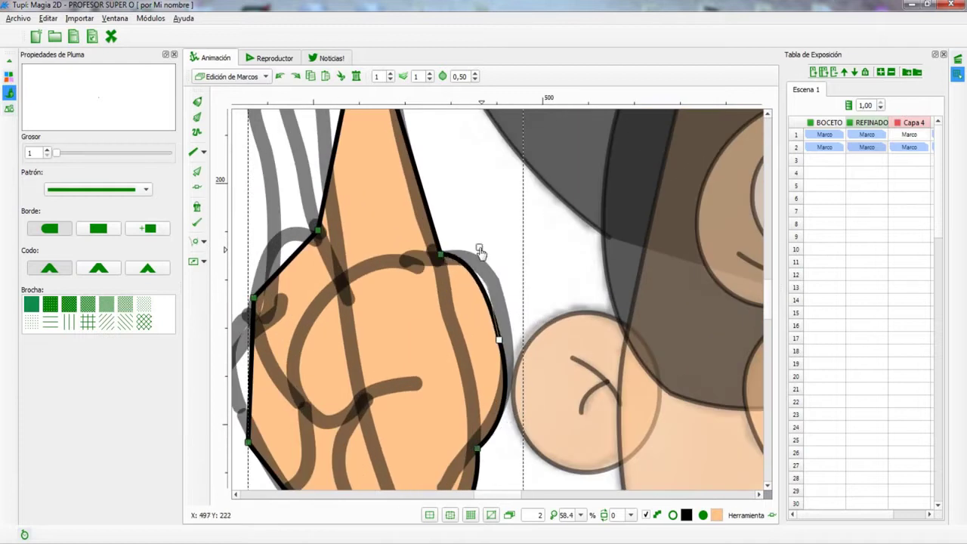
scroll(483, 378, up, 3)
scroll(478, 437, up, 1)
drag(423, 287, 418, 317)
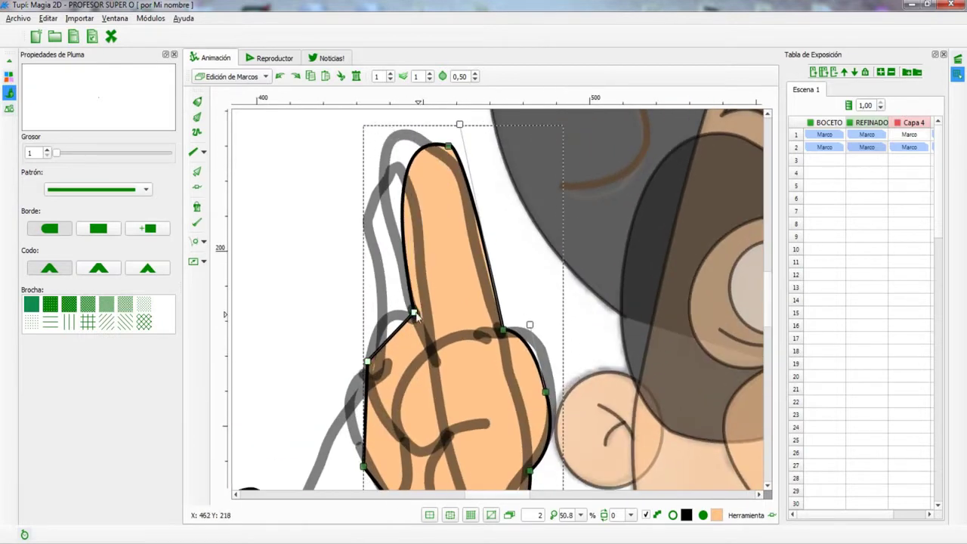
drag(352, 373, 357, 382)
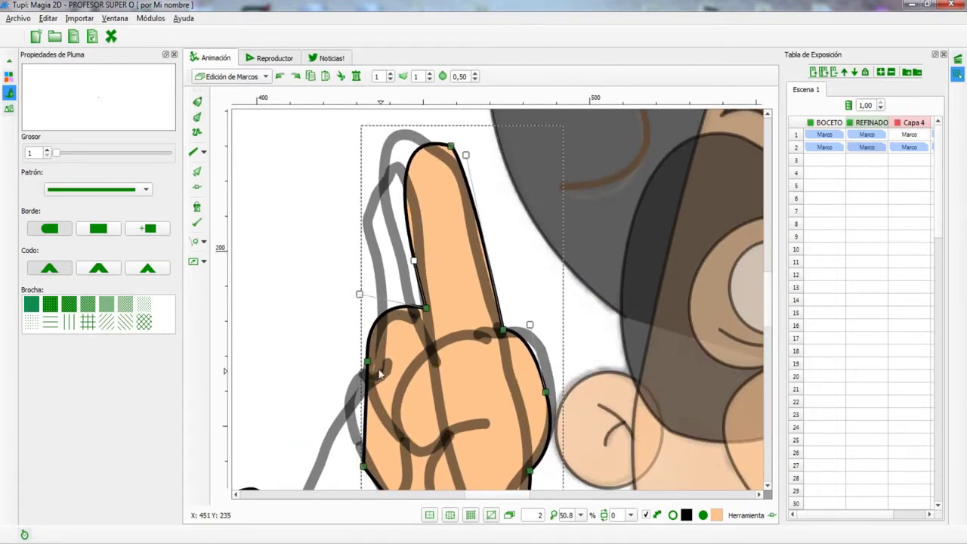
- Curve the hand's outer edge down to the wrist and fit the pointing finger's inner edge to the sketch
scroll(357, 382, down, 3)
scroll(362, 399, down, 1)
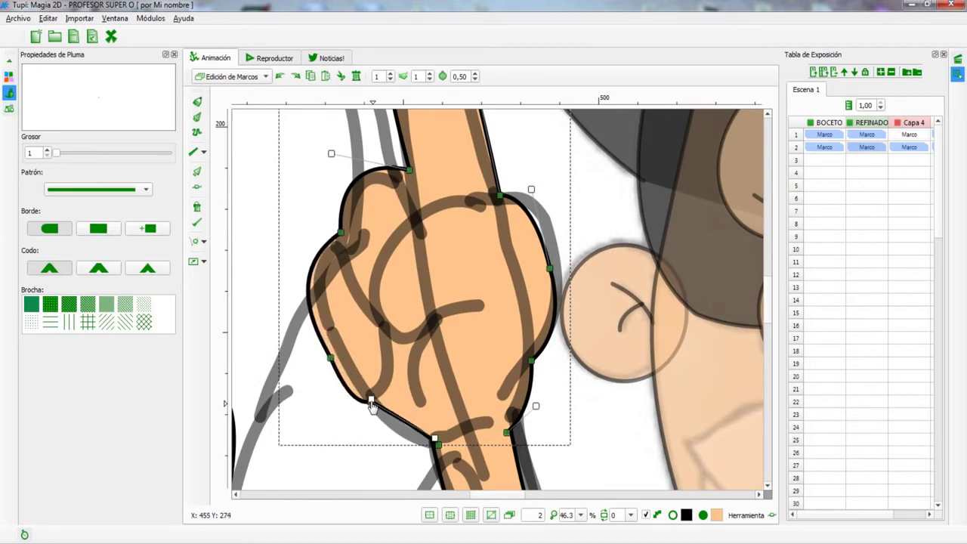
scroll(456, 326, up, 3)
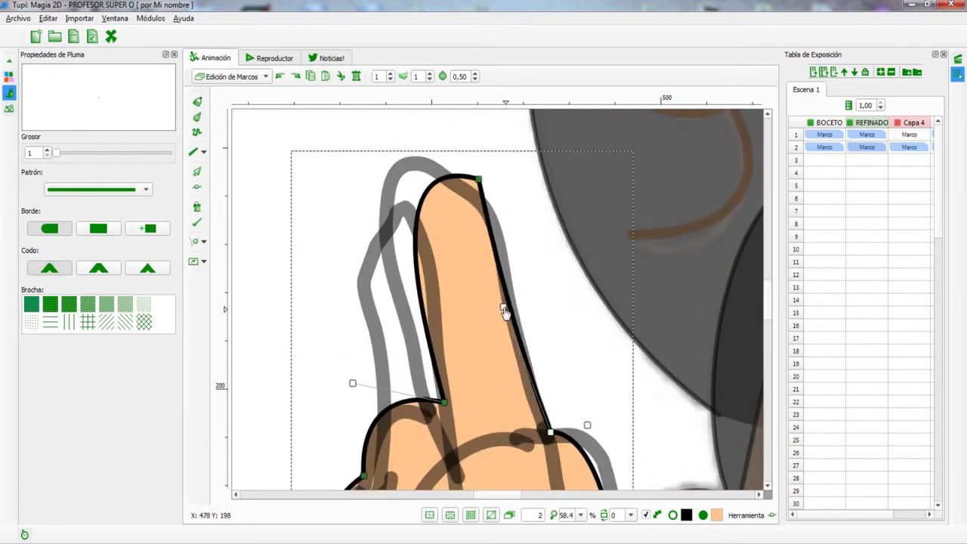
scroll(419, 298, down, 3)
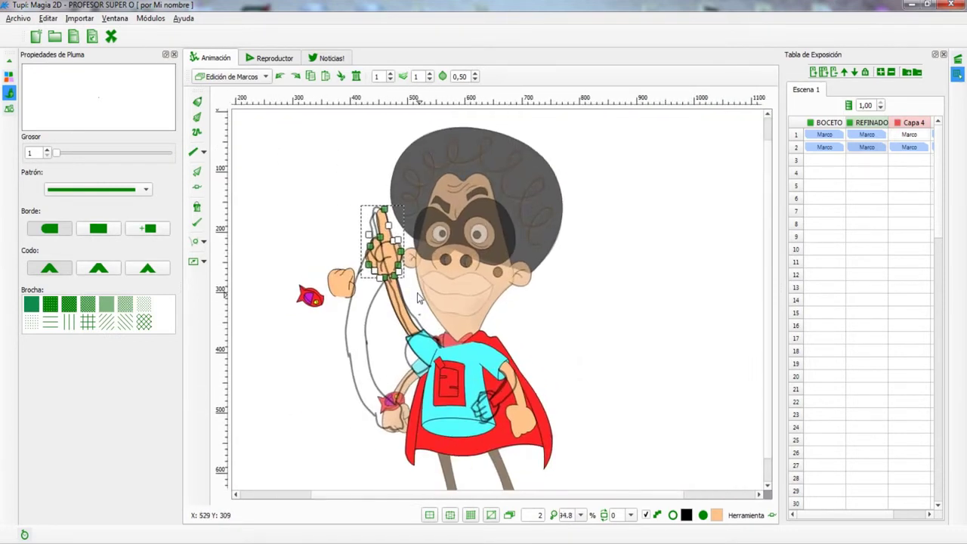
- With no fill and a black border, draw an open polyline from the finger's base around the thumb over the sketch
scroll(420, 298, up, 4)
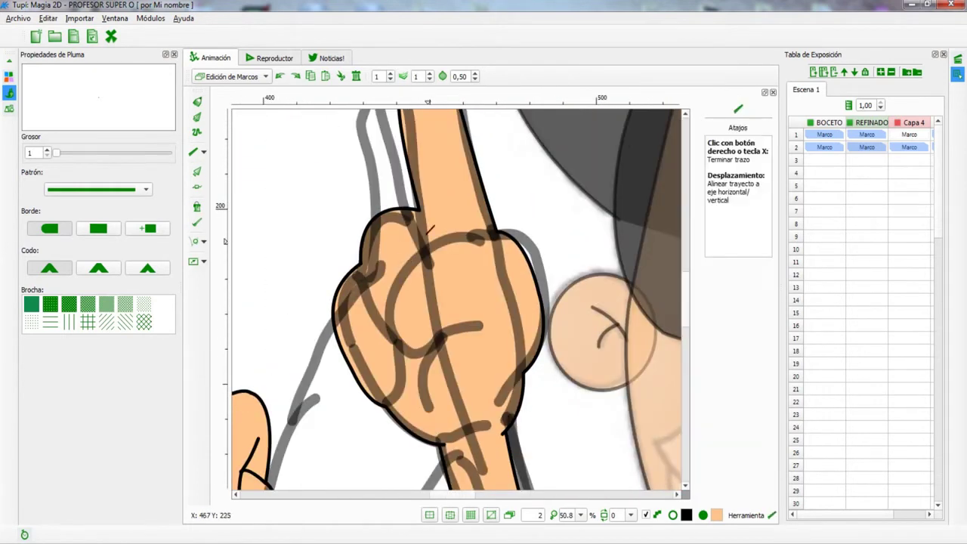
click(8, 78)
scroll(405, 307, down, 4)
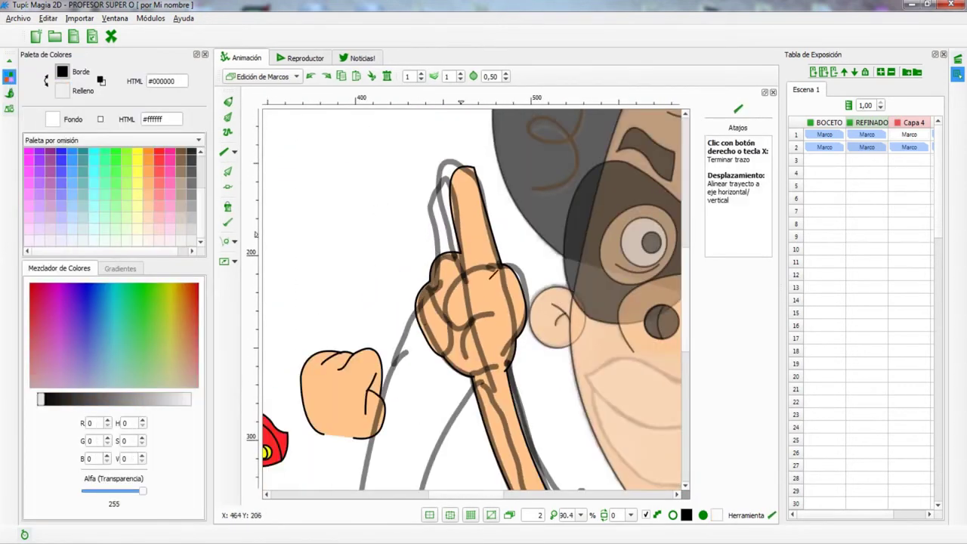
scroll(406, 326, up, 4)
right_click(531, 335)
scroll(522, 303, down, 2)
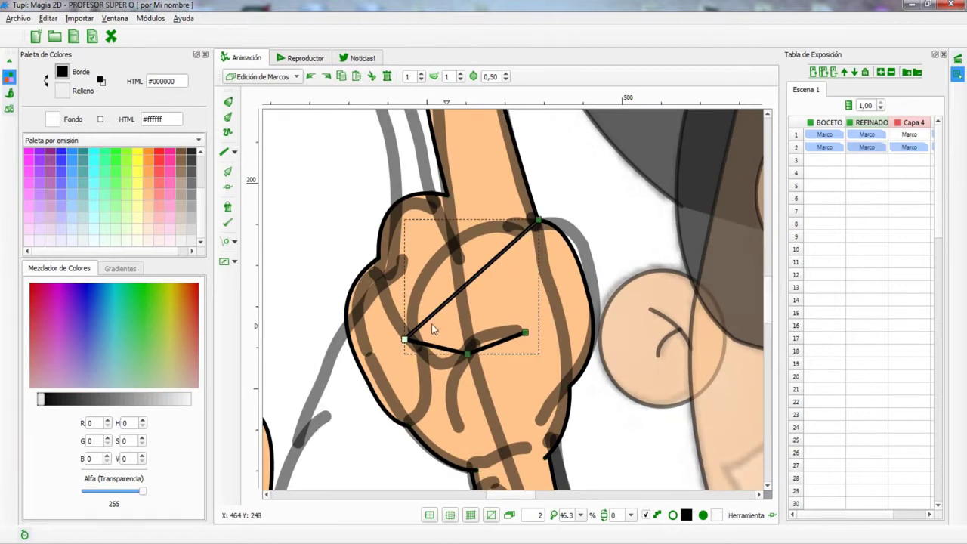
- Draw the remaining folded-finger and palm lines on the raised hand and curve them to follow the sketch
key(s)
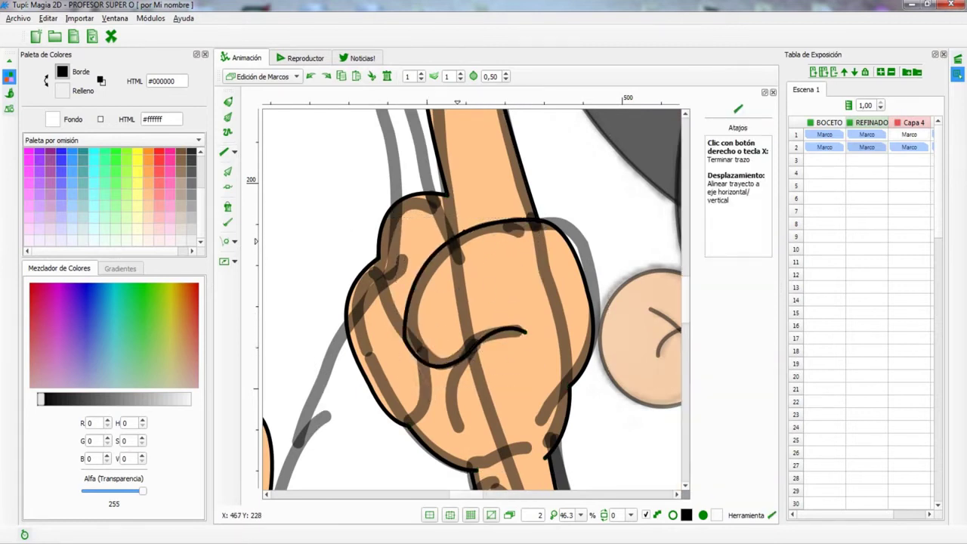
click(465, 446)
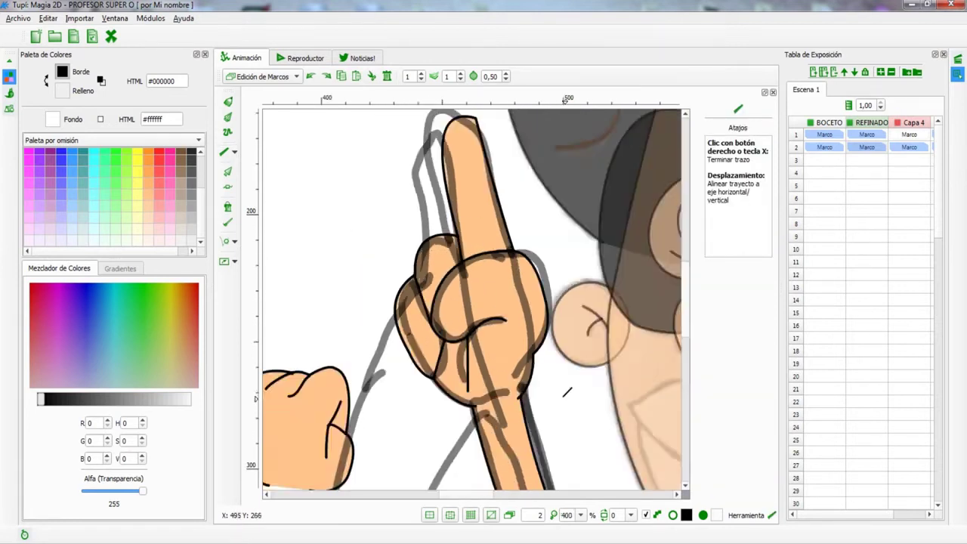
click(455, 241)
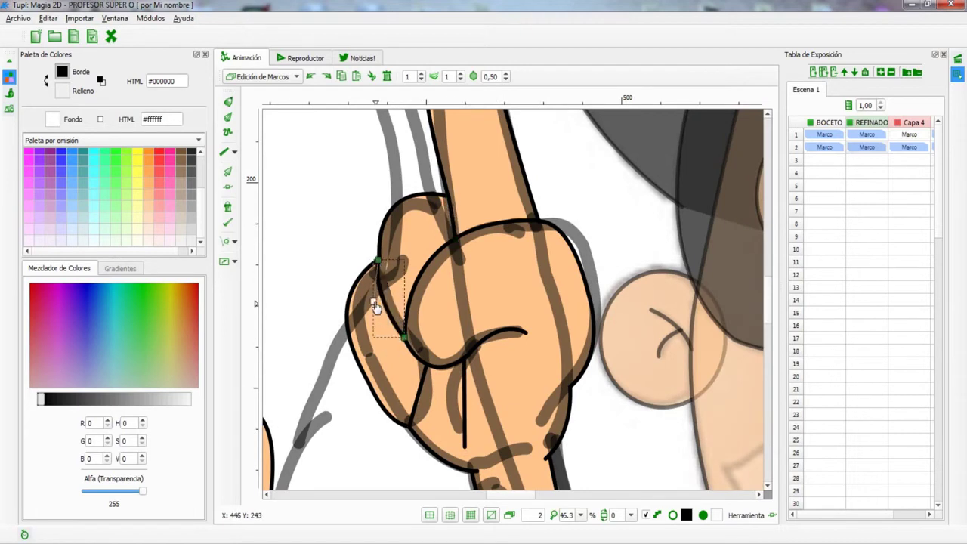
drag(409, 427, 446, 410)
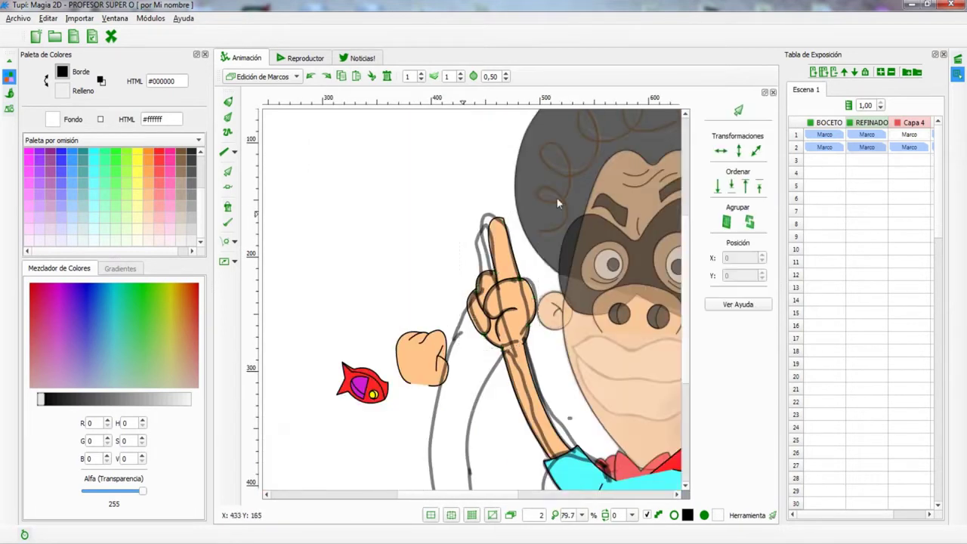
- Save the project, delete the detached fist and reposition the fish bracelet
scroll(424, 132, up, 4)
key(ctrl+s)
drag(337, 148, 497, 365)
scroll(498, 365, down, 3)
scroll(363, 406, up, 1)
drag(384, 306, 370, 133)
scroll(370, 132, down, 2)
scroll(423, 409, up, 2)
scroll(445, 369, down, 3)
click(437, 230)
scroll(437, 230, up, 3)
drag(443, 188, 443, 173)
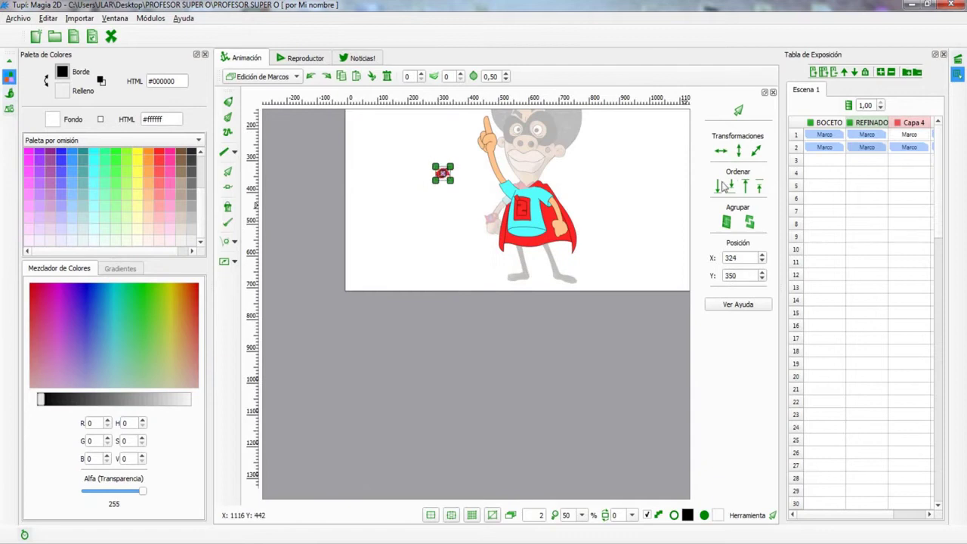
- Set the fill to red #ff2626 and draw a four-sided band with a black border across the raised wrist
scroll(454, 333, up, 2)
scroll(514, 295, up, 3)
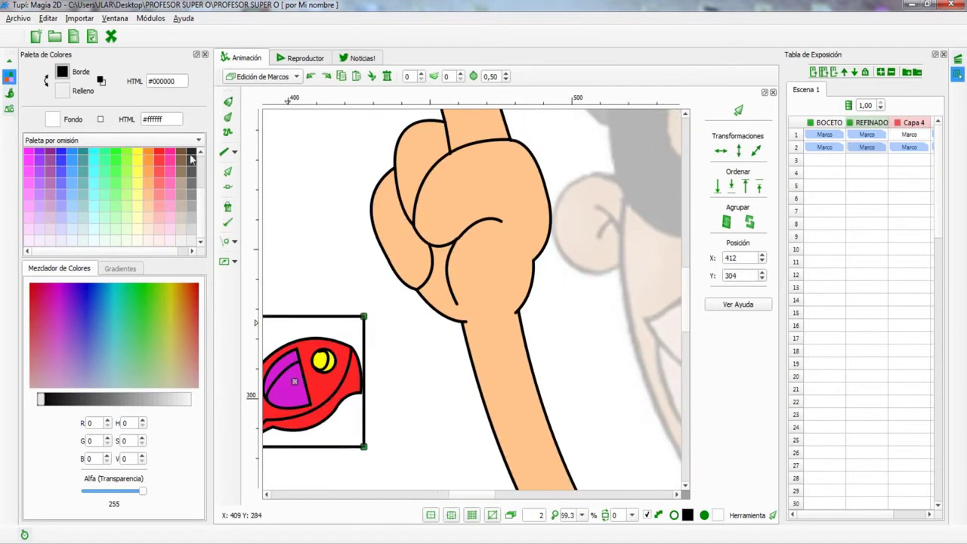
key(p)
click(159, 172)
click(158, 153)
key(s)
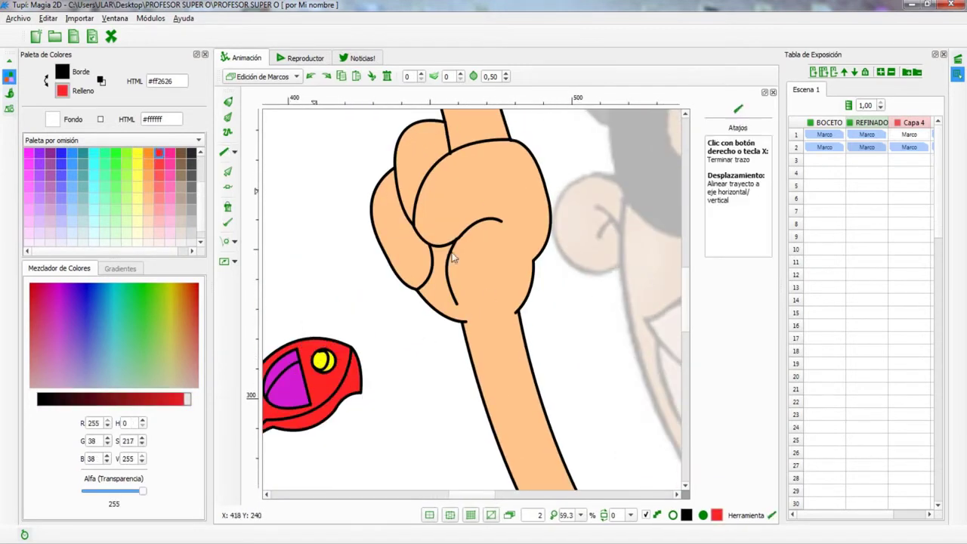
scroll(534, 355, down, 4)
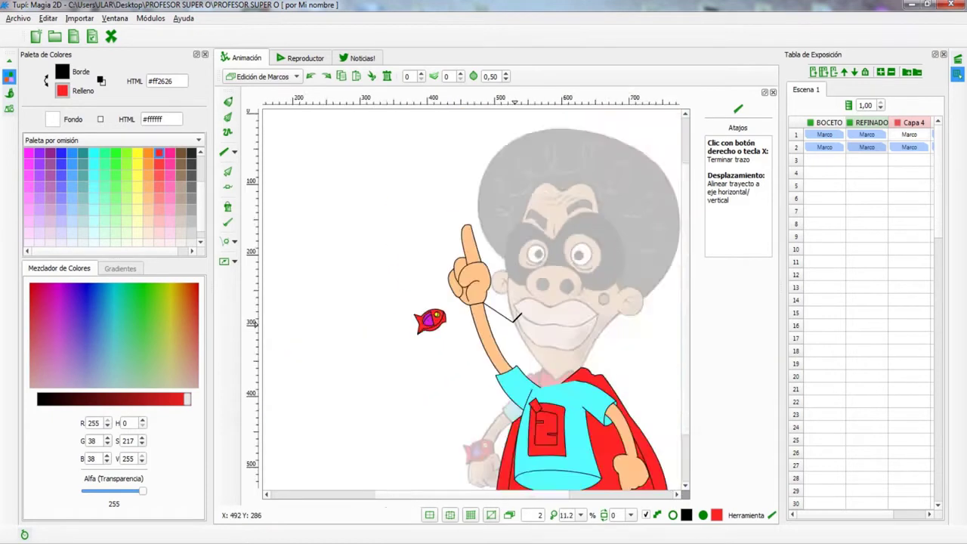
scroll(534, 355, up, 3)
click(462, 327)
right_click(538, 350)
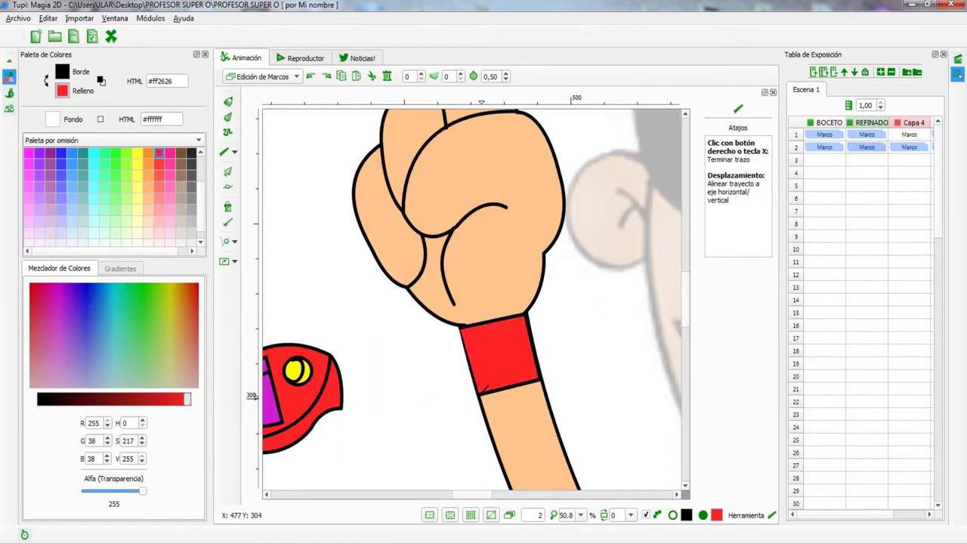
- Curve the red wrist band's nodes so its sides bulge outward and its ends wrap around the wrist
key(o)
click(516, 350)
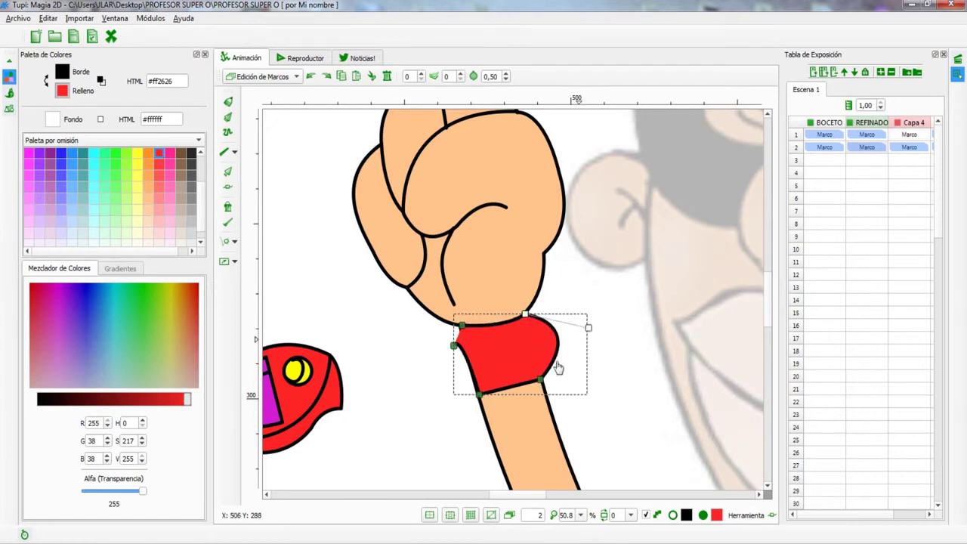
scroll(525, 414, up, 1)
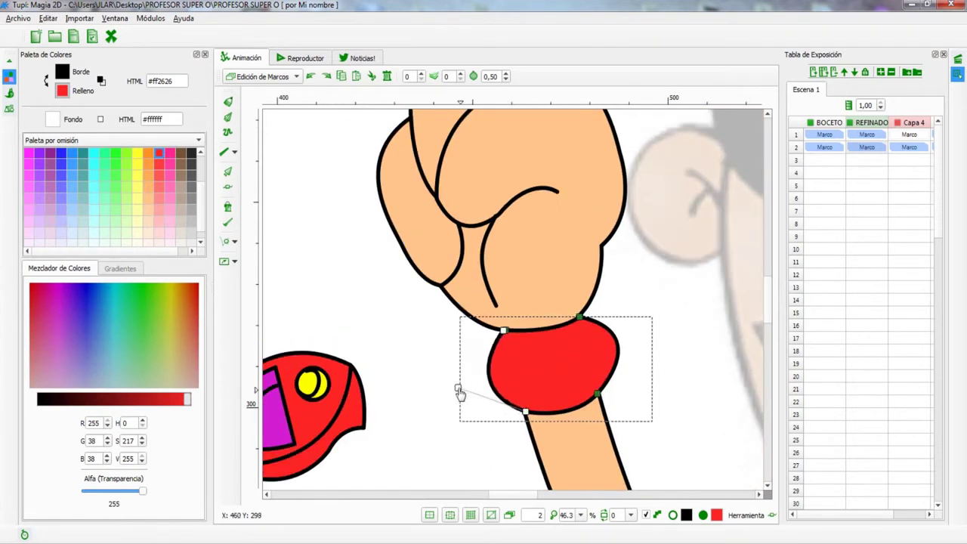
- Draw a red pointed fish tail on the outer side of the wrist band
key(s)
scroll(484, 355, down, 2)
click(459, 338)
click(485, 361)
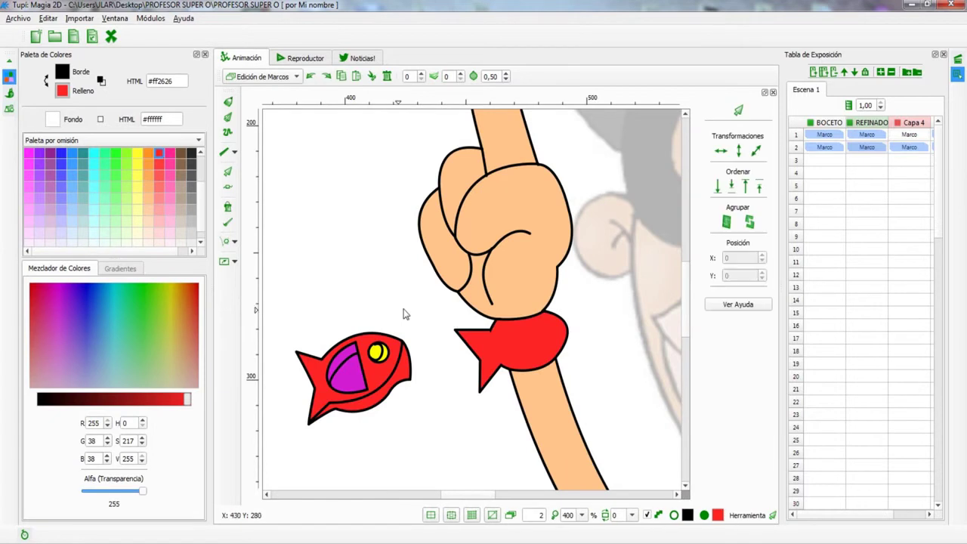
- Delete the detached fish bracelet beside the raised hand
key(o)
scroll(611, 302, down, 8)
click(452, 338)
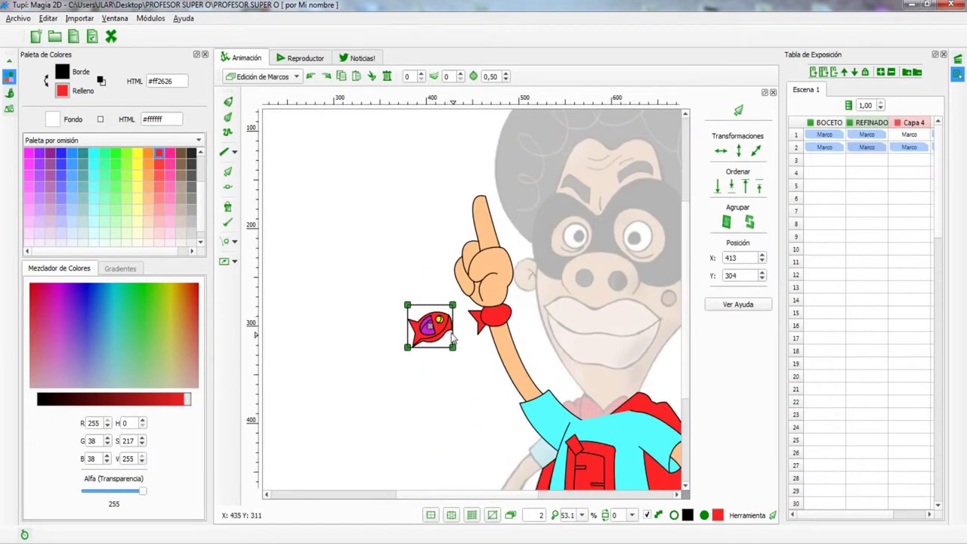
scroll(619, 352, down, 3)
- Show the Capa 4 layer and delete the cape's collar fold between the raised sleeve and the bow tie
click(866, 147)
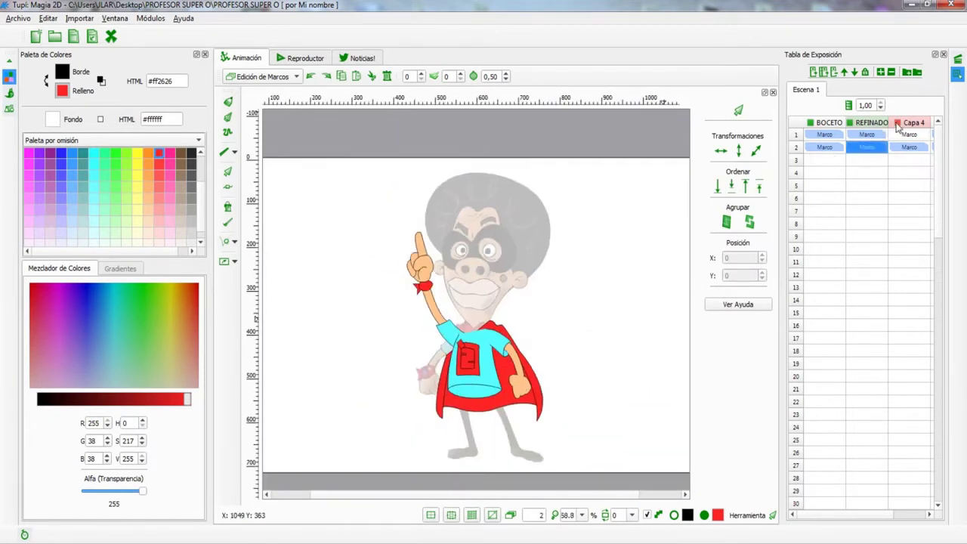
scroll(453, 302, up, 5)
scroll(453, 303, down, 2)
click(444, 306)
scroll(444, 306, down, 1)
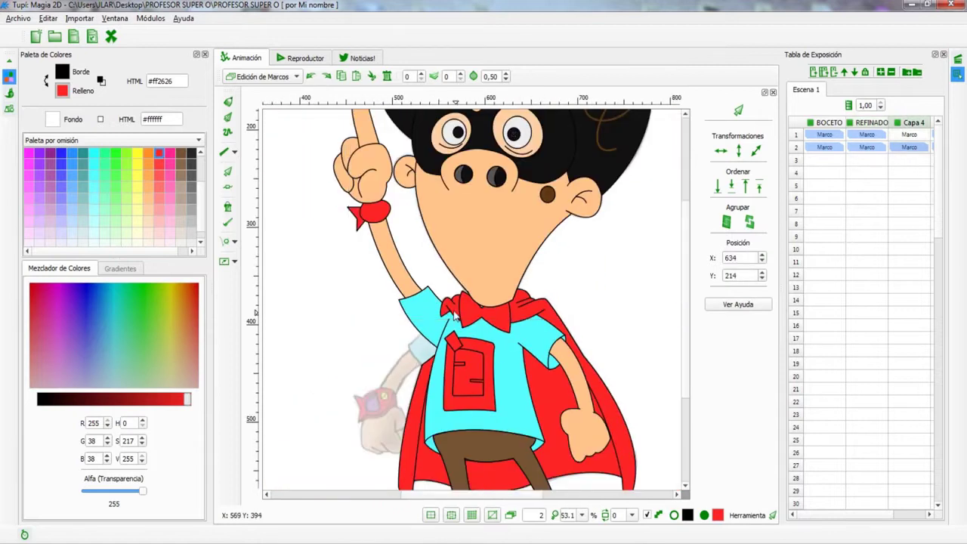
scroll(557, 281, up, 4)
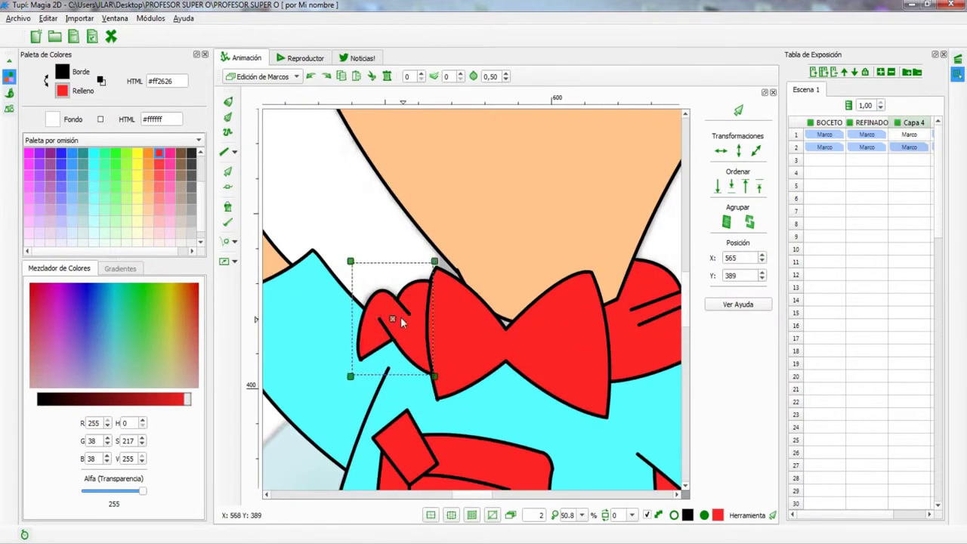
click(400, 317)
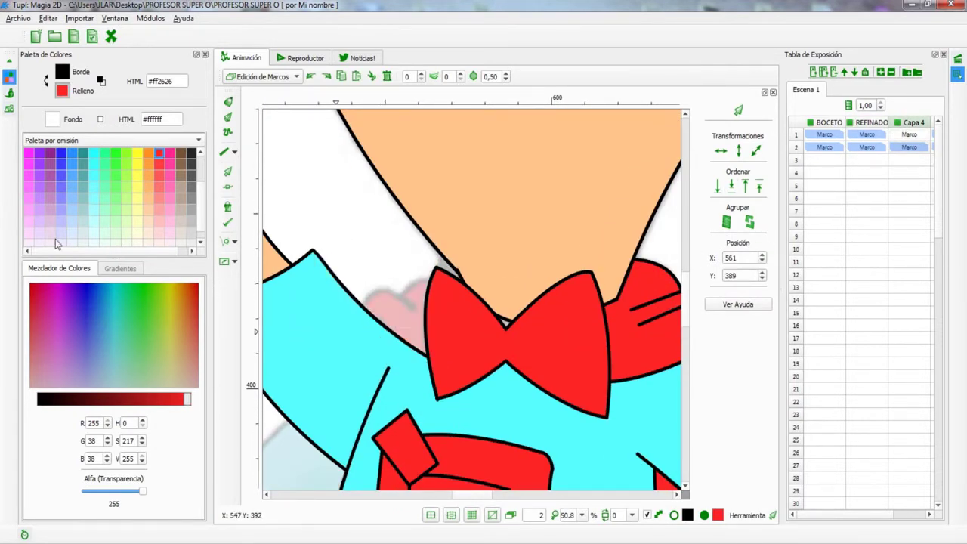
- Draw a red collar piece between the raised sleeve and the bow tie and curve its upper edge into two folds
key(s)
key(n)
click(465, 287)
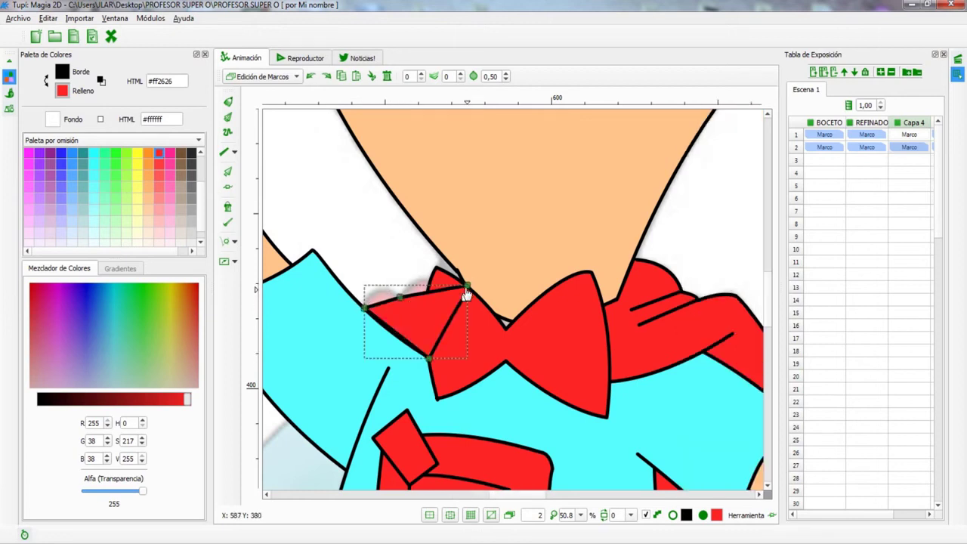
scroll(465, 295, down, 3)
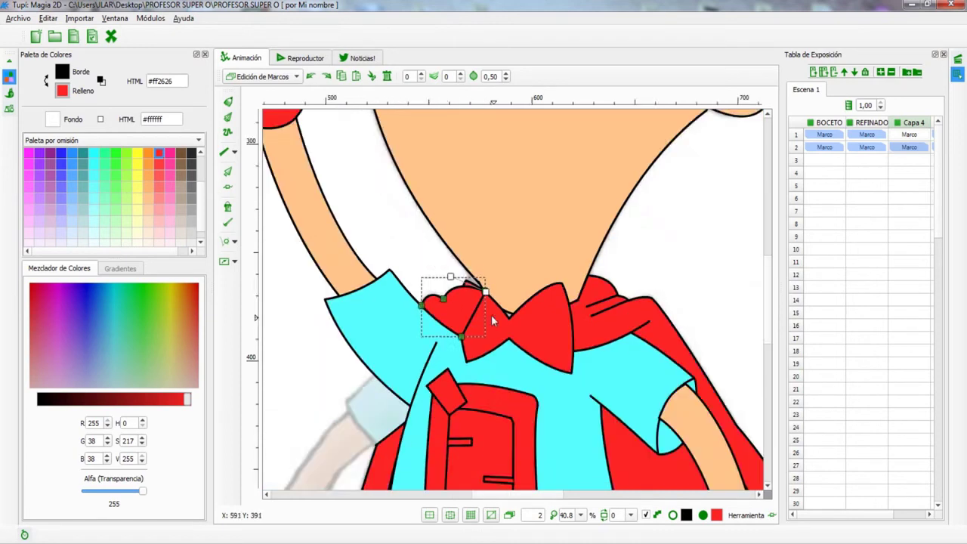
scroll(439, 301, up, 4)
- Lower the layer opacity to 0.60, add an unfilled fold line to the new collar piece, and restore the opacity to 1.00
key(s)
click(881, 108)
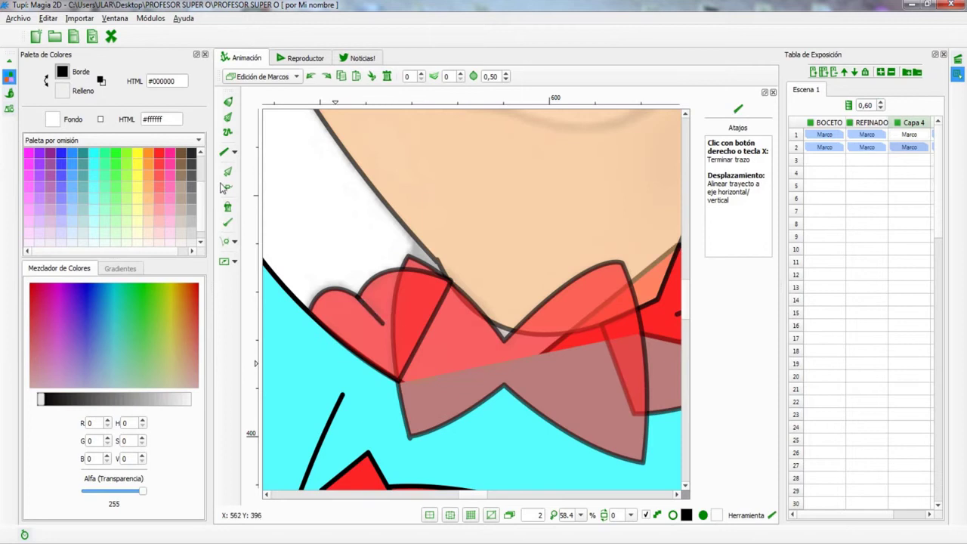
key(o)
click(881, 105)
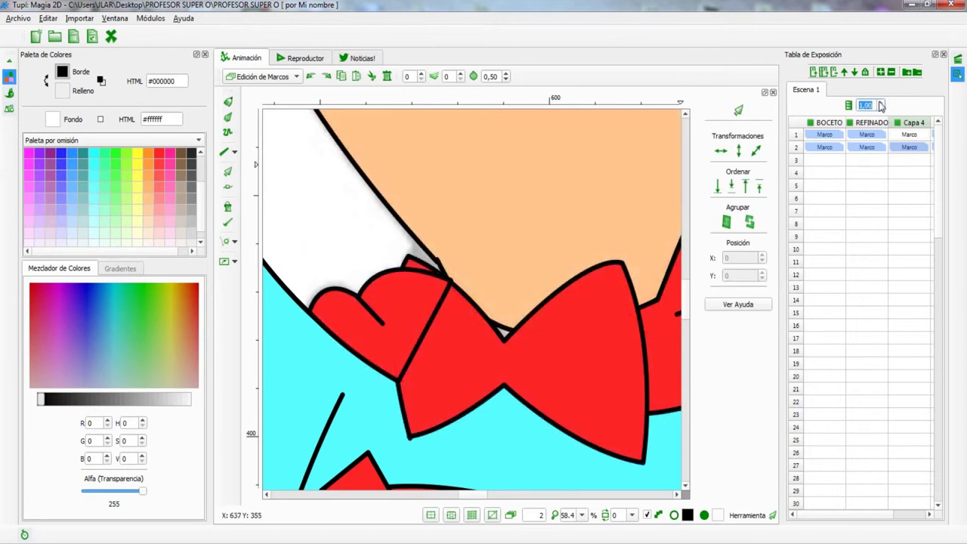
- In REFINADO frame 2, reorder the lowered arm's shapes so the hand's finger lines sit in front
click(867, 135)
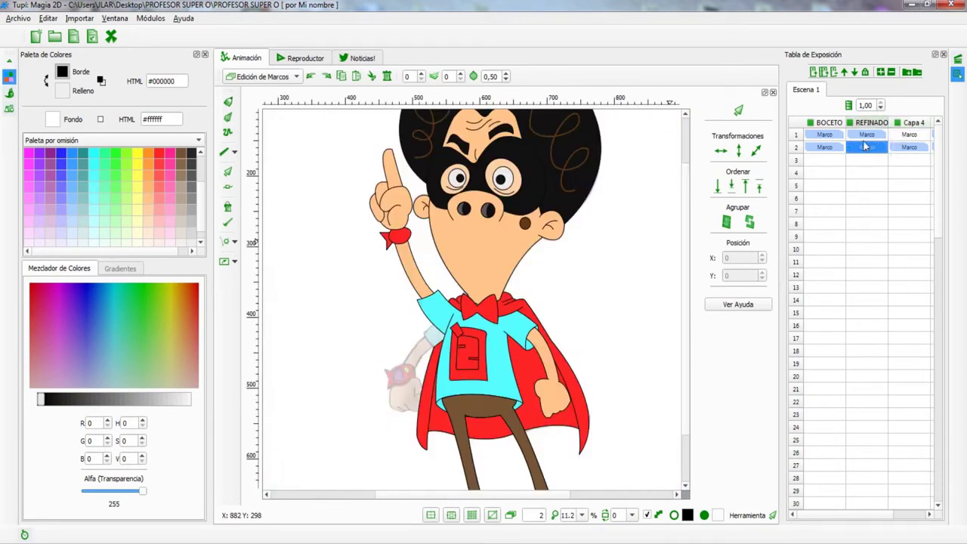
drag(868, 511, 907, 511)
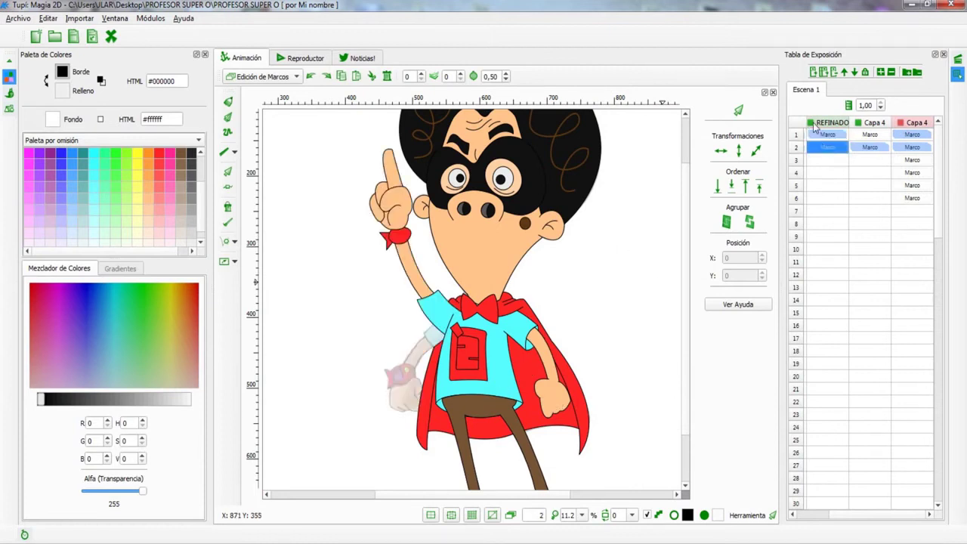
click(829, 147)
click(731, 186)
click(746, 187)
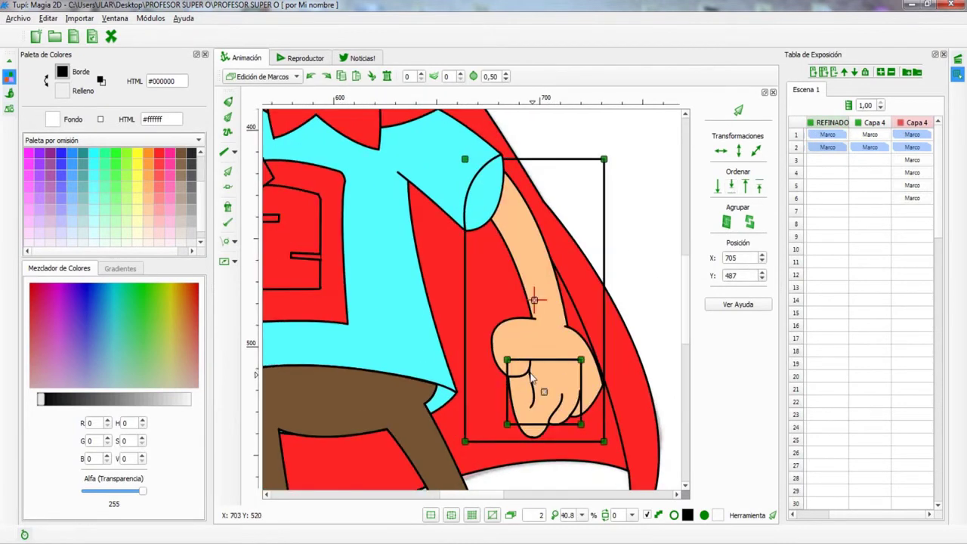
- Delete the last, hidden Capa 4 layer and select the character's head
click(824, 147)
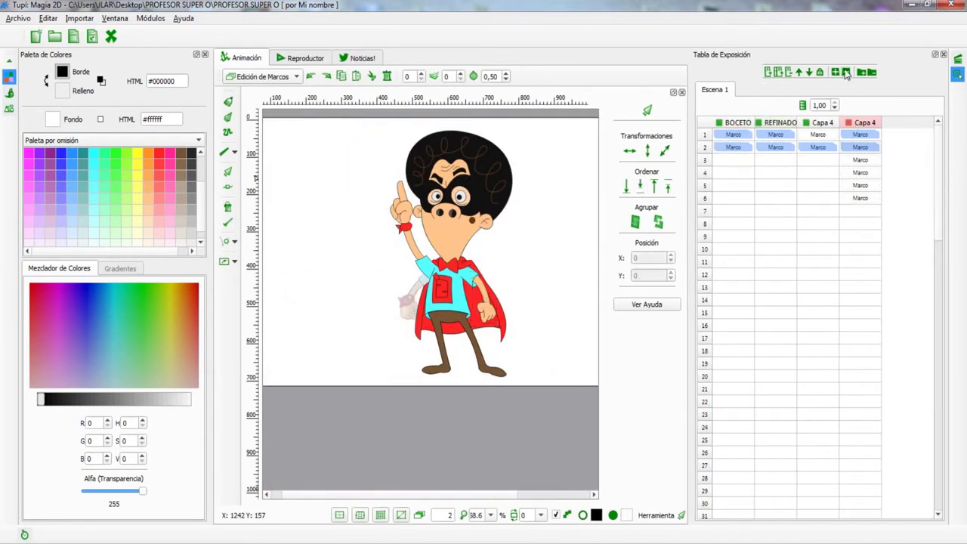
click(846, 72)
click(423, 226)
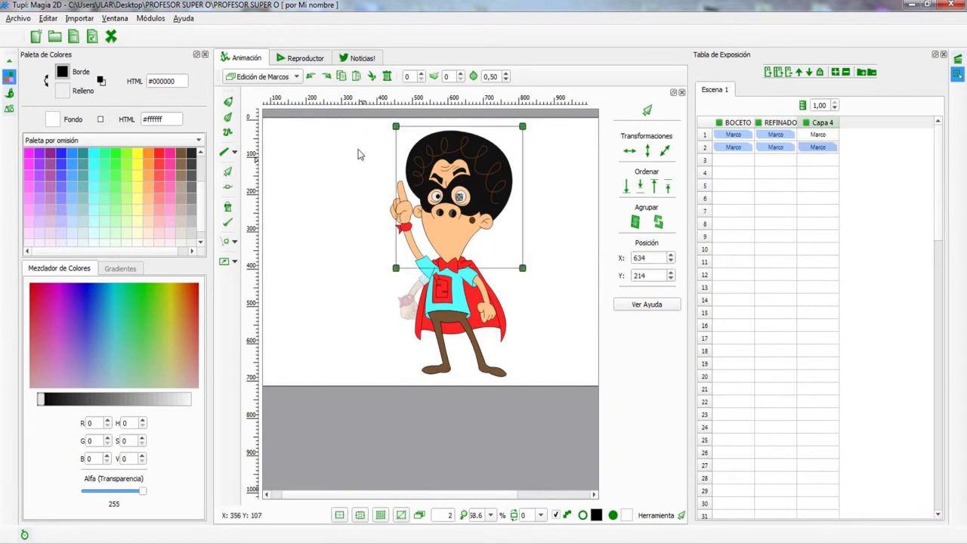
- Transfer the character's head from Capa 4 to frame 2 of REFINADO and hide the BOCETO layer
click(449, 255)
click(532, 347)
scroll(531, 348, up, 3)
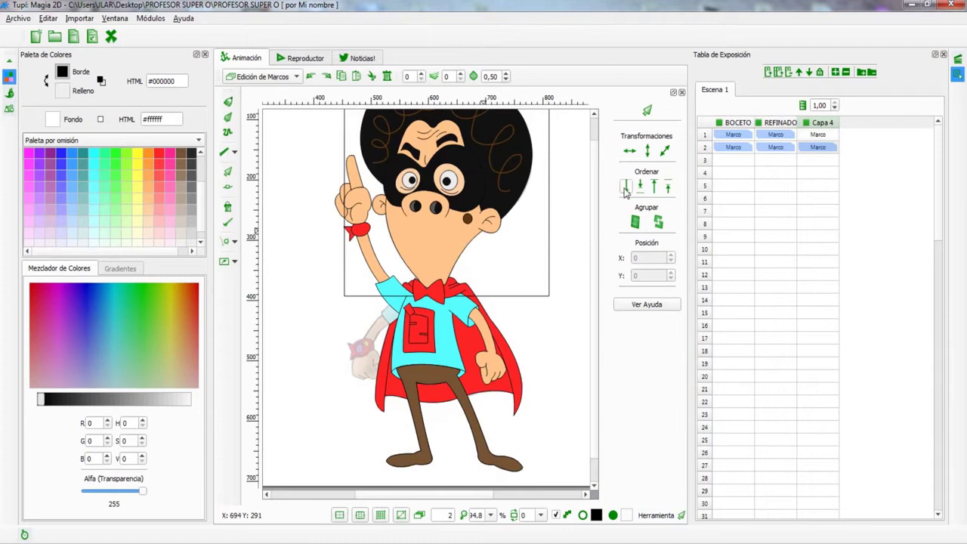
scroll(456, 252, down, 4)
click(773, 140)
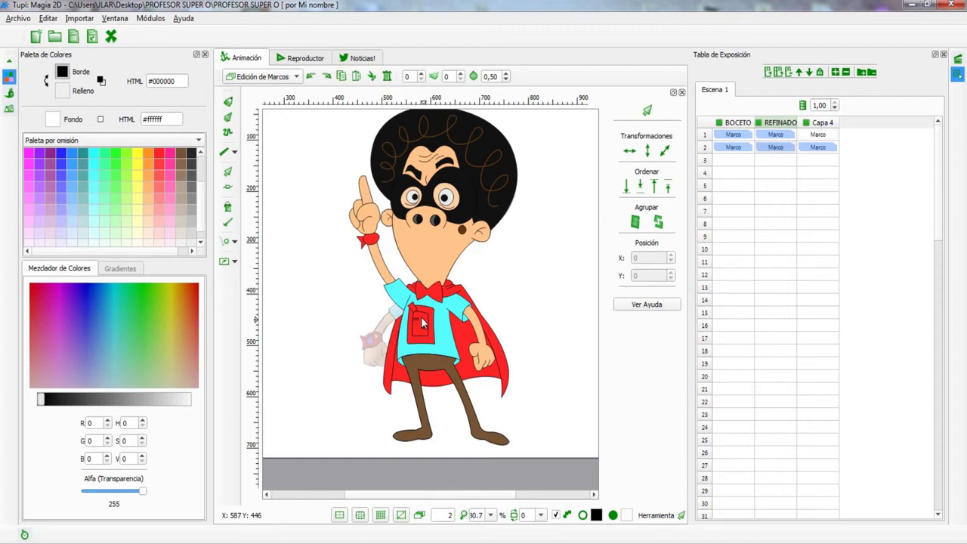
scroll(421, 324, up, 2)
click(775, 147)
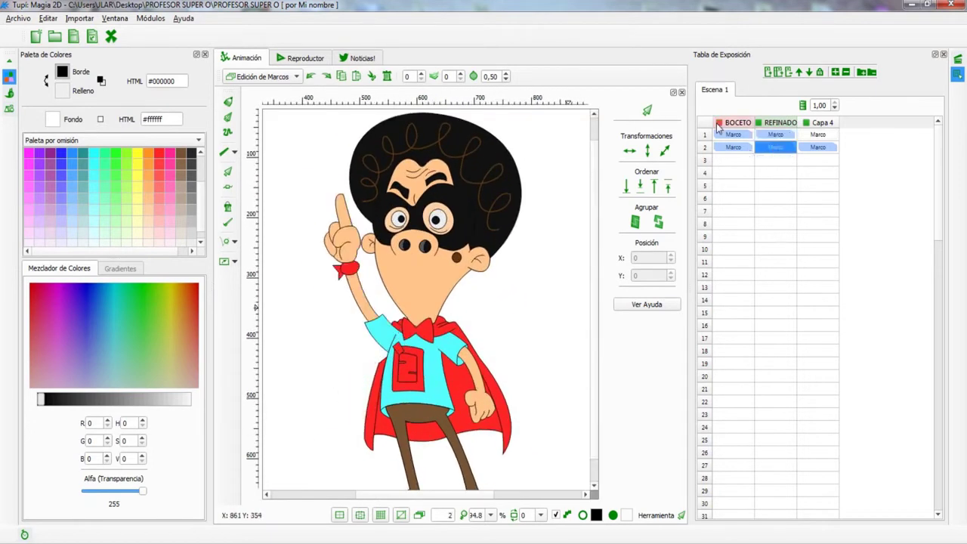
click(719, 123)
click(807, 123)
- Ungroup the cape in REFINADO frame 2 and curve its shoulder edge to follow the raised sleeve
scroll(467, 234, up, 2)
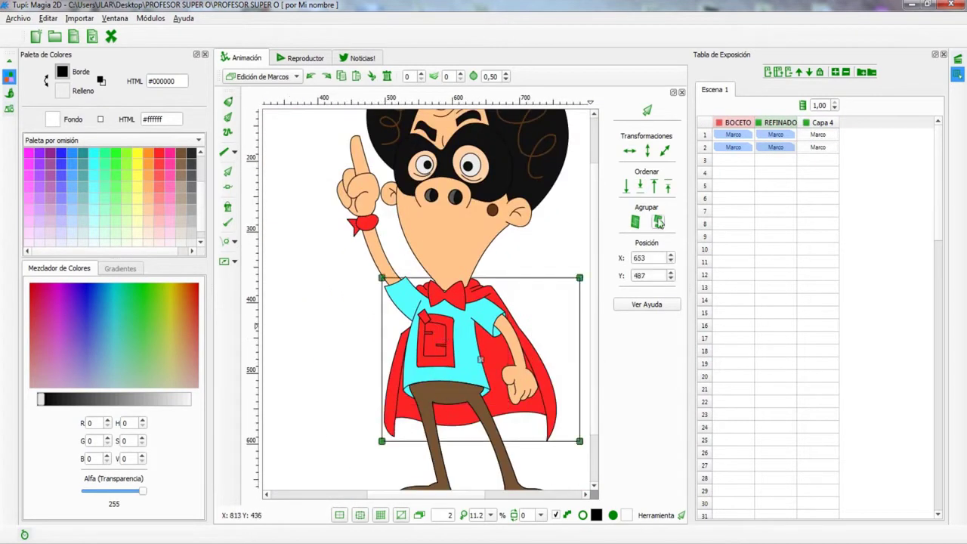
scroll(315, 345, up, 5)
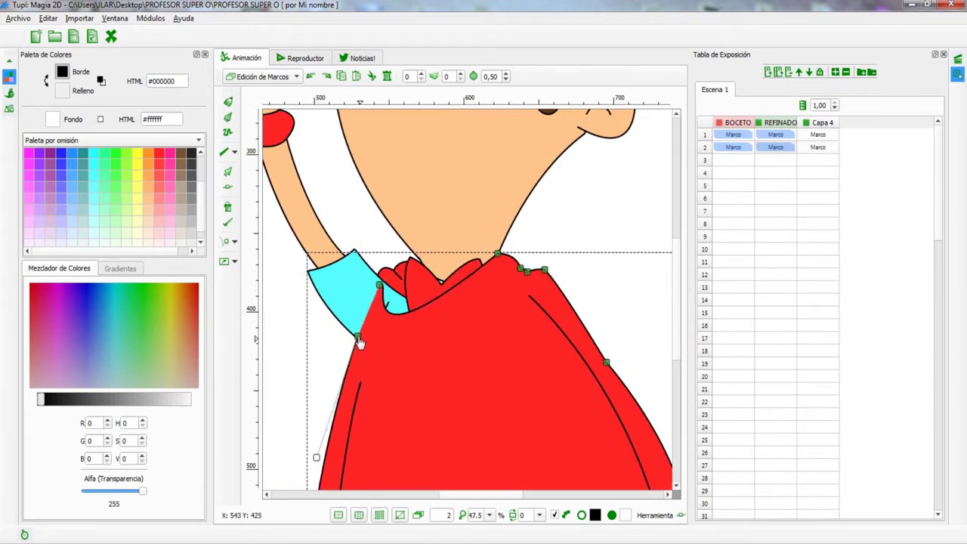
scroll(393, 294, down, 2)
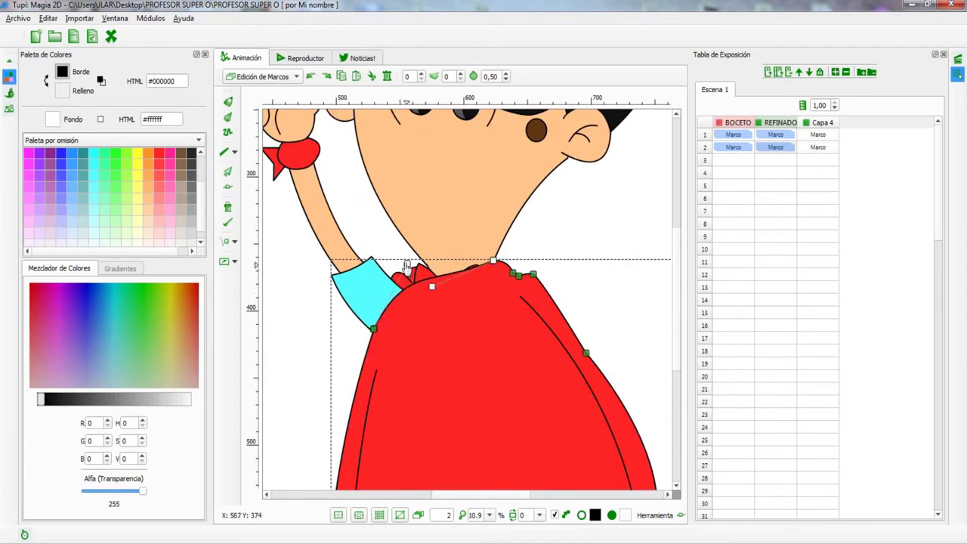
scroll(449, 314, down, 2)
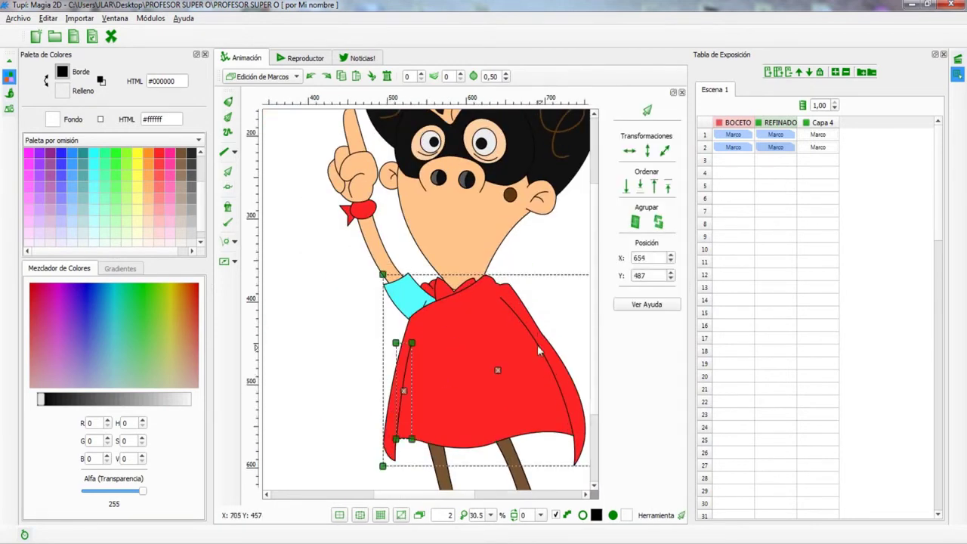
- Delete Capa 4 and extend REFINADO to three frames named 1, 2 and 3
scroll(509, 286, down, 2)
click(778, 147)
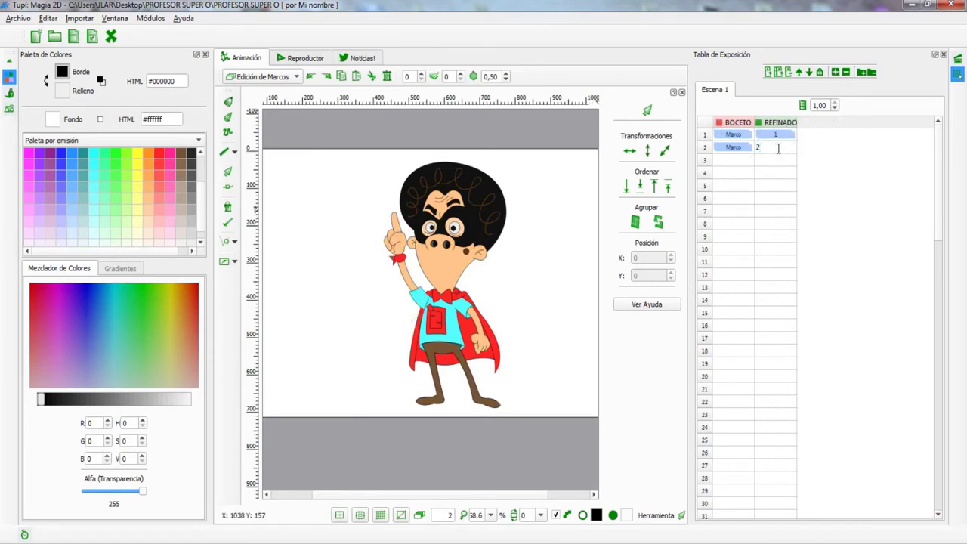
scroll(443, 274, up, 2)
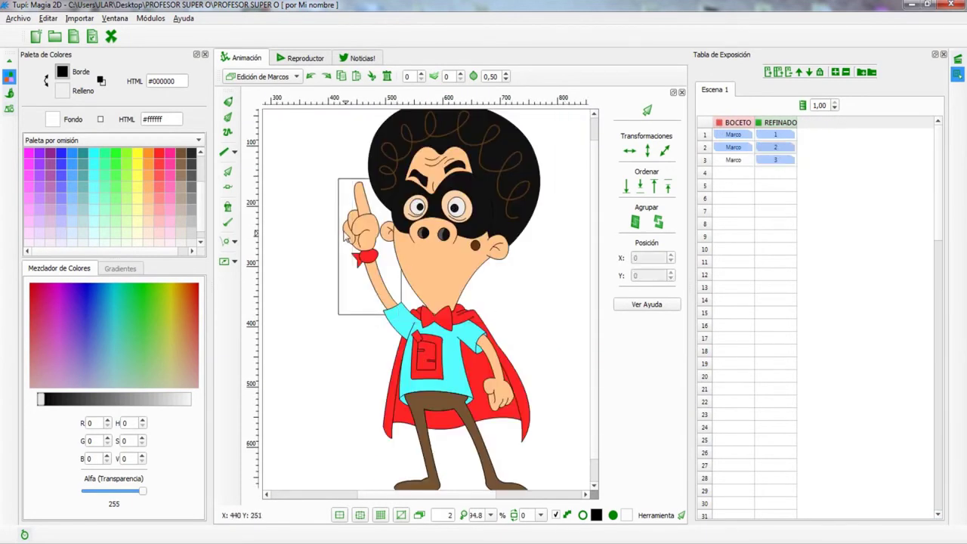
- Remove the raised arm and its sleeve from REFINADO frame 2 and show one previous and one next frame as onion skin
scroll(344, 237, up, 1)
click(433, 330)
click(408, 325)
scroll(477, 362, up, 1)
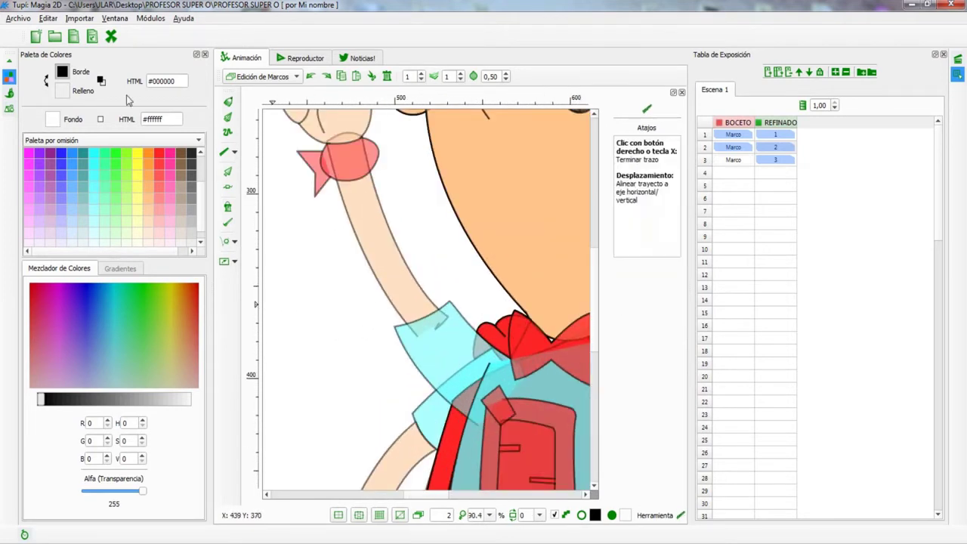
- Draw a light cyan #8cffff sleeve spanning the raised and lowered arm positions and curve its outer edge
click(83, 198)
click(93, 199)
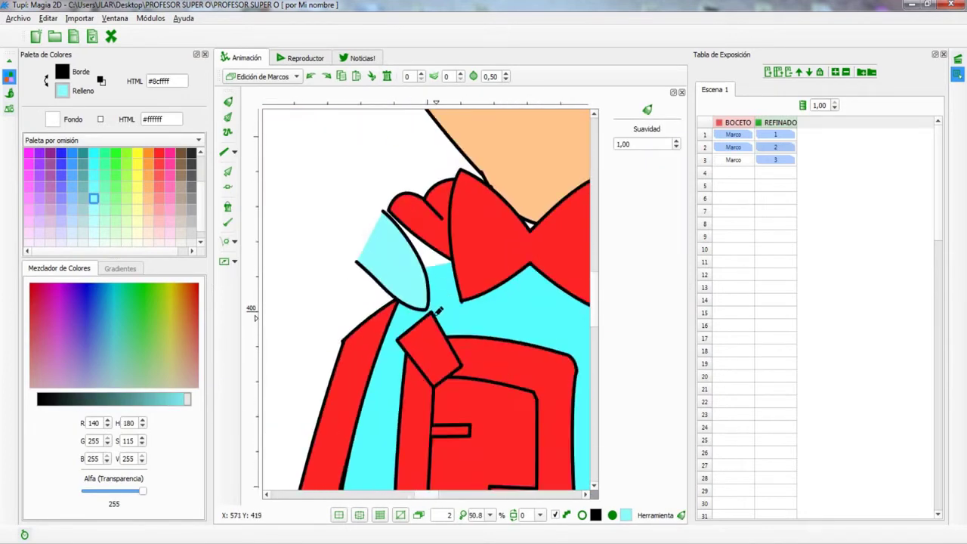
click(356, 198)
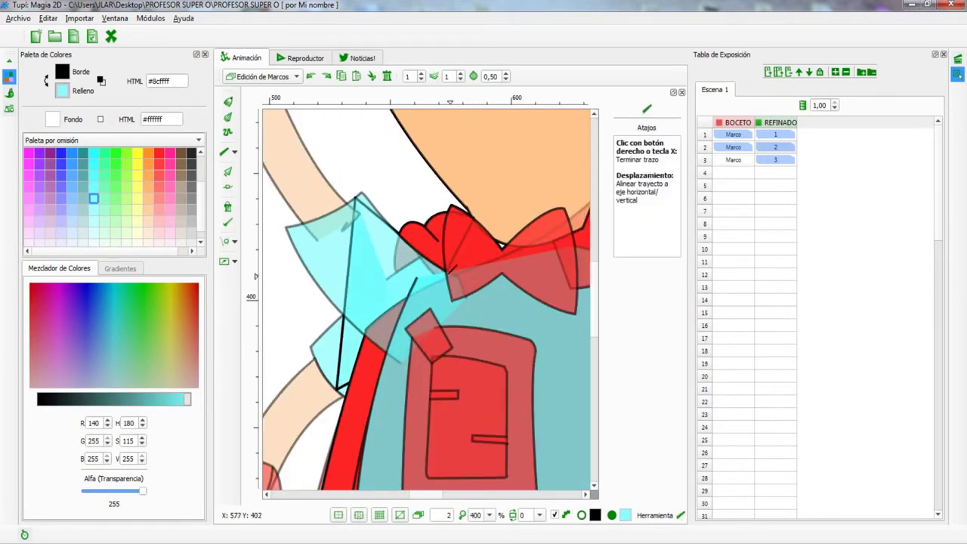
right_click(353, 257)
drag(338, 393, 337, 216)
scroll(404, 257, down, 5)
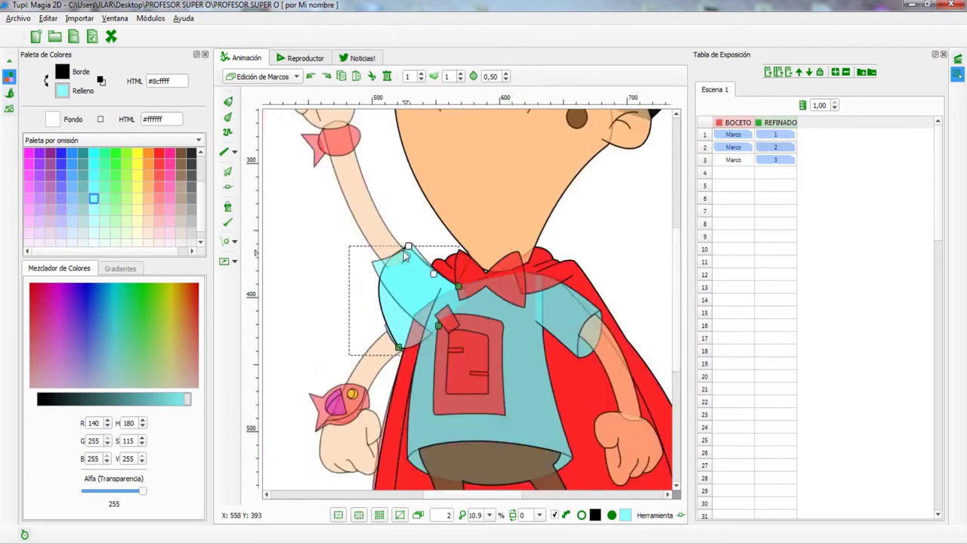
- Draw a skin-coloured #ffc58c arm polygon from the new sleeve out to the raised and lowered wrists
click(227, 152)
click(148, 198)
scroll(423, 303, up, 3)
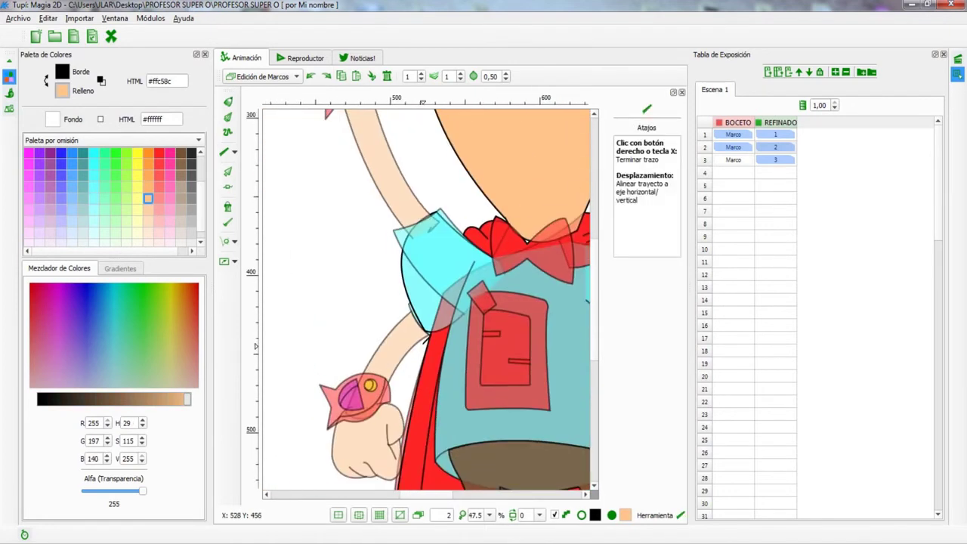
scroll(427, 302, down, 2)
scroll(433, 333, up, 2)
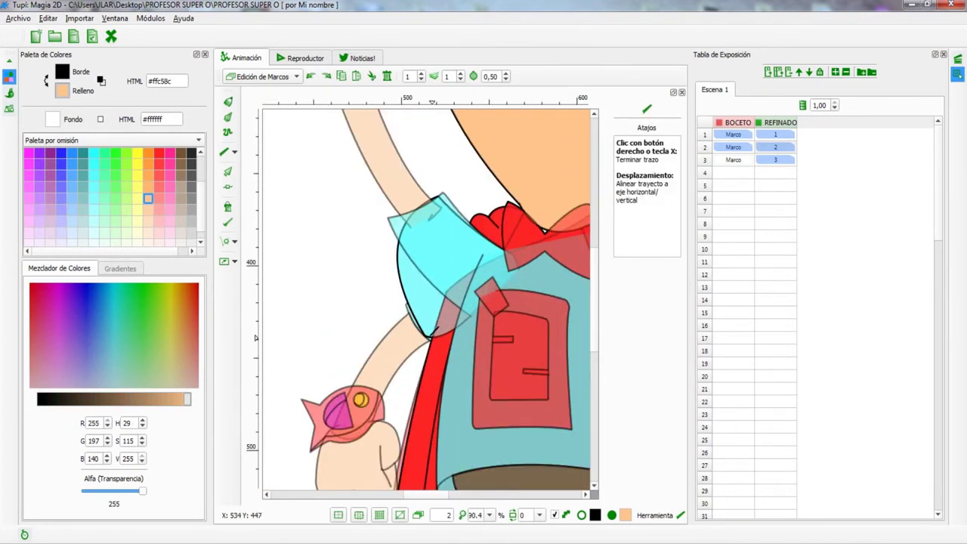
scroll(432, 338, down, 3)
right_click(435, 240)
scroll(427, 325, up, 4)
scroll(421, 314, down, 1)
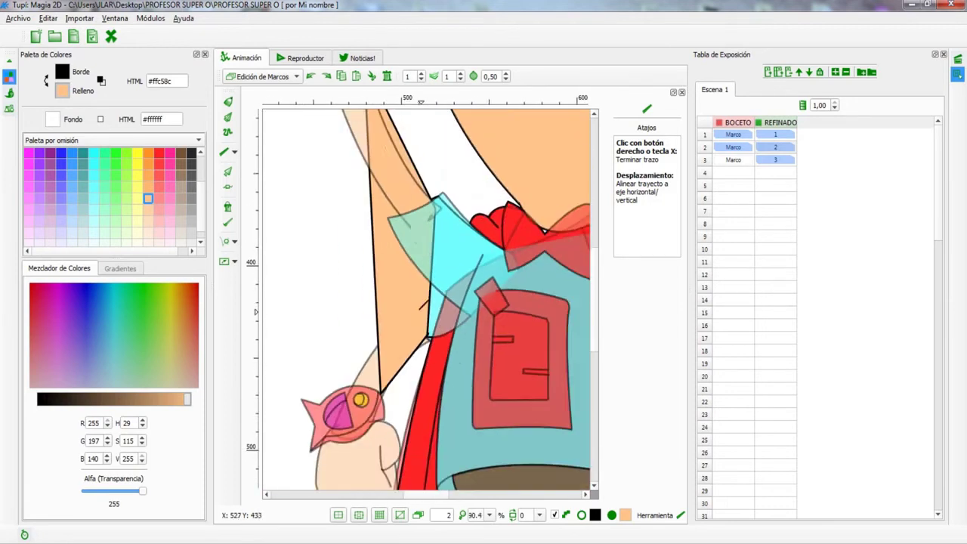
- Curve the smeared arm's edges, bowing its outer side into an arc between the two wrists
scroll(429, 290, up, 2)
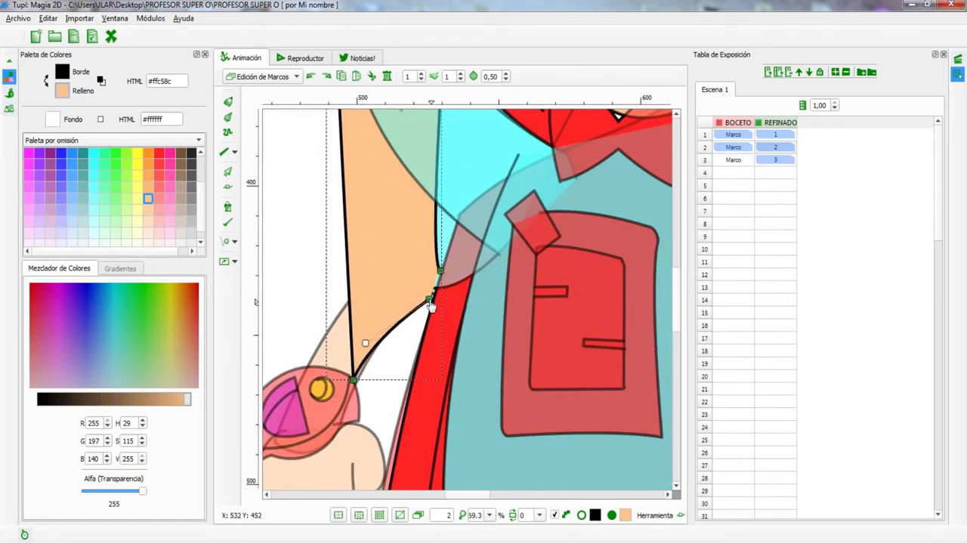
scroll(357, 390, down, 3)
scroll(303, 189, up, 2)
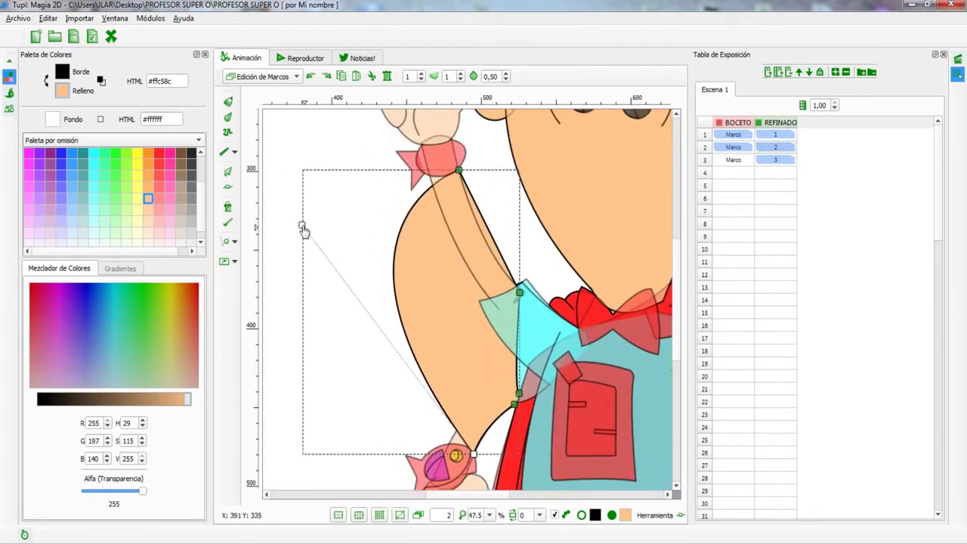
scroll(305, 223, down, 1)
scroll(471, 227, down, 2)
scroll(378, 264, up, 2)
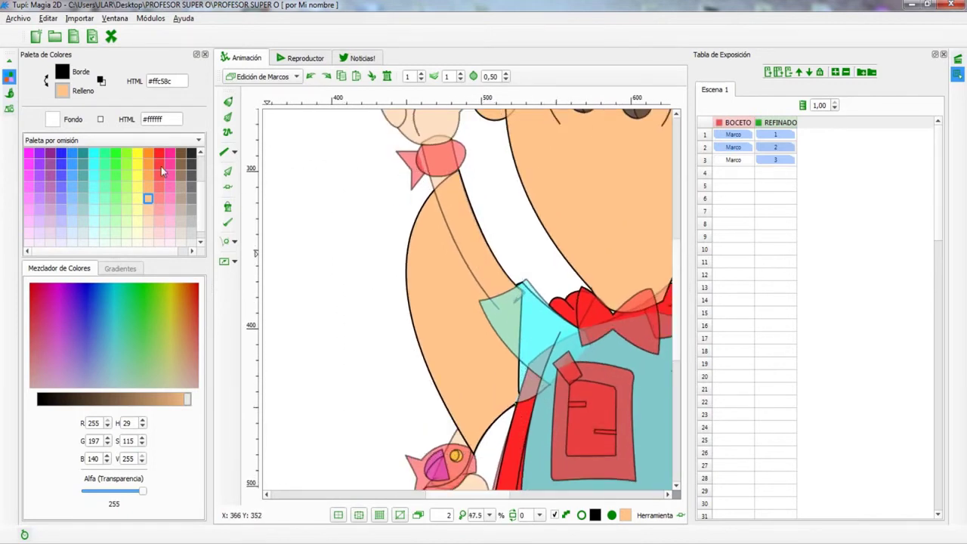
- Draw a red #ff2626 wristband polygon stretching from the raised wrist down to the lowered wrist
click(159, 153)
click(227, 102)
scroll(378, 264, up, 2)
scroll(302, 227, down, 2)
key(l)
scroll(257, 168, down, 2)
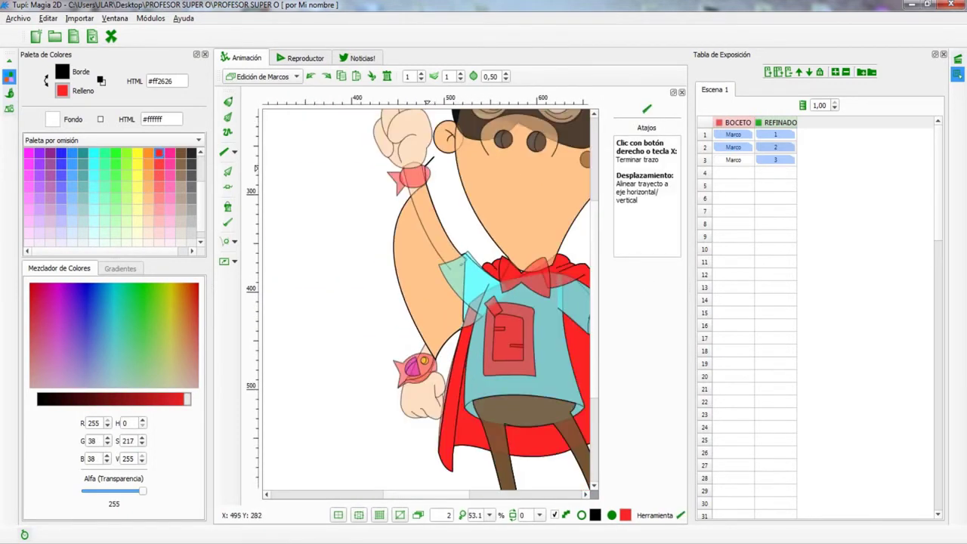
key(n)
scroll(442, 353, up, 5)
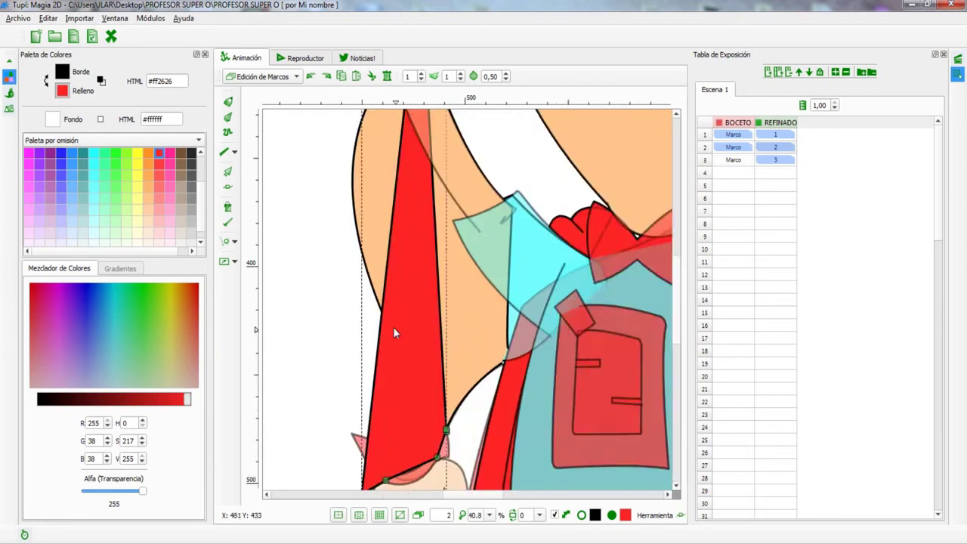
- Curve the stretched wristband's sides into arcs along the arm and round its two ends
scroll(469, 242, down, 5)
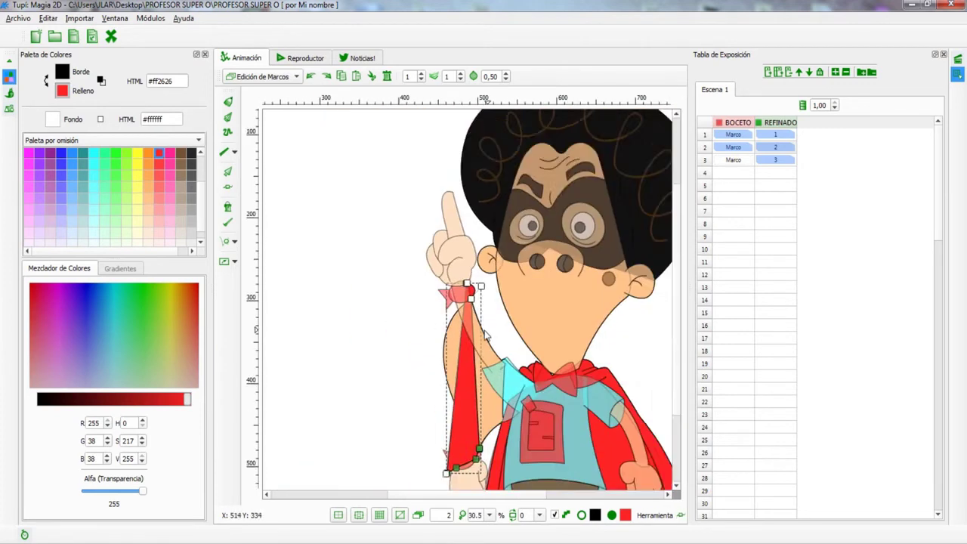
drag(472, 472, 508, 382)
scroll(508, 382, up, 4)
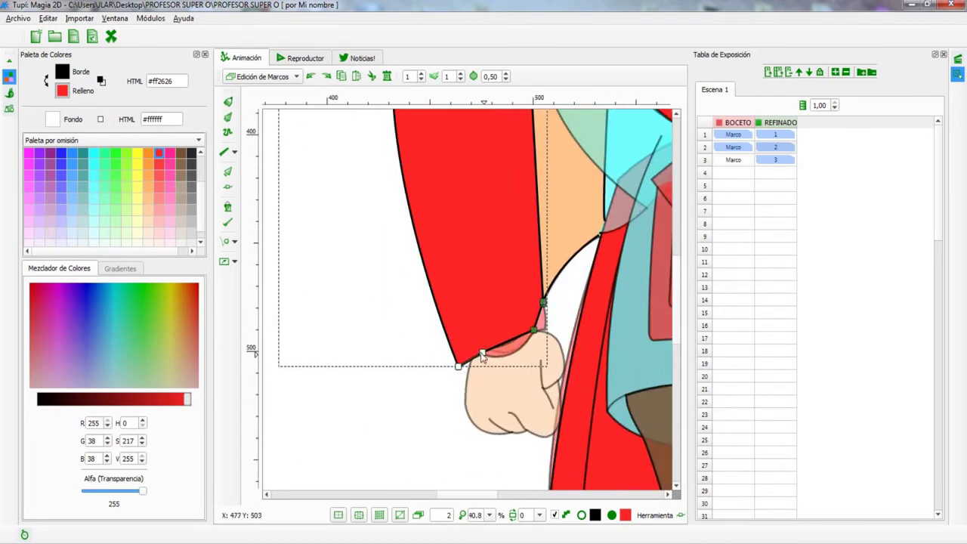
scroll(545, 304, down, 1)
scroll(515, 334, up, 1)
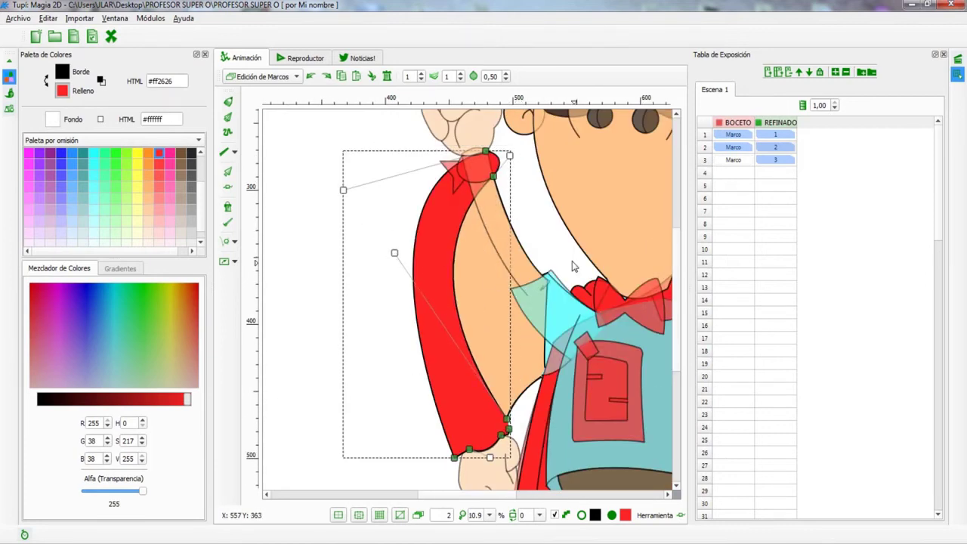
click(739, 342)
scroll(474, 376, down, 2)
scroll(436, 387, up, 6)
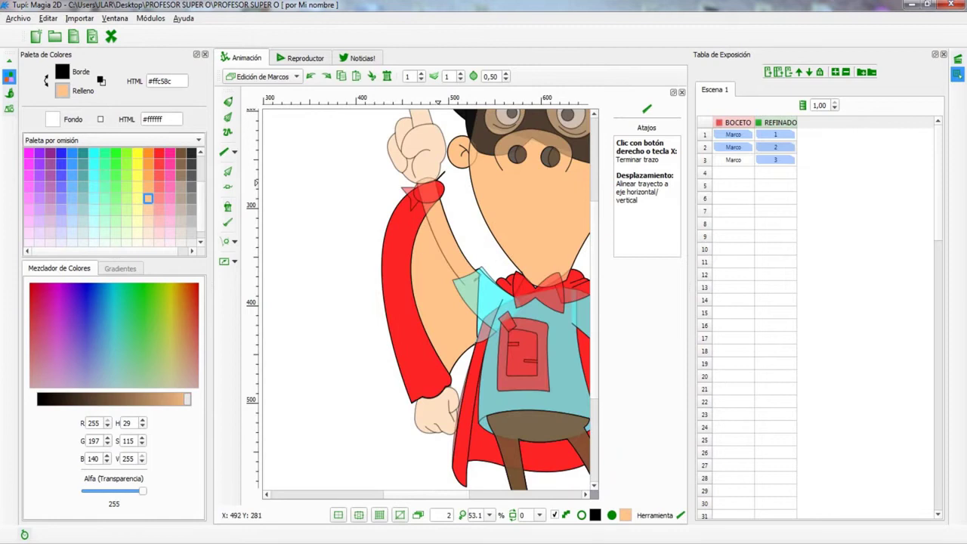
scroll(444, 164, up, 3)
scroll(423, 348, down, 2)
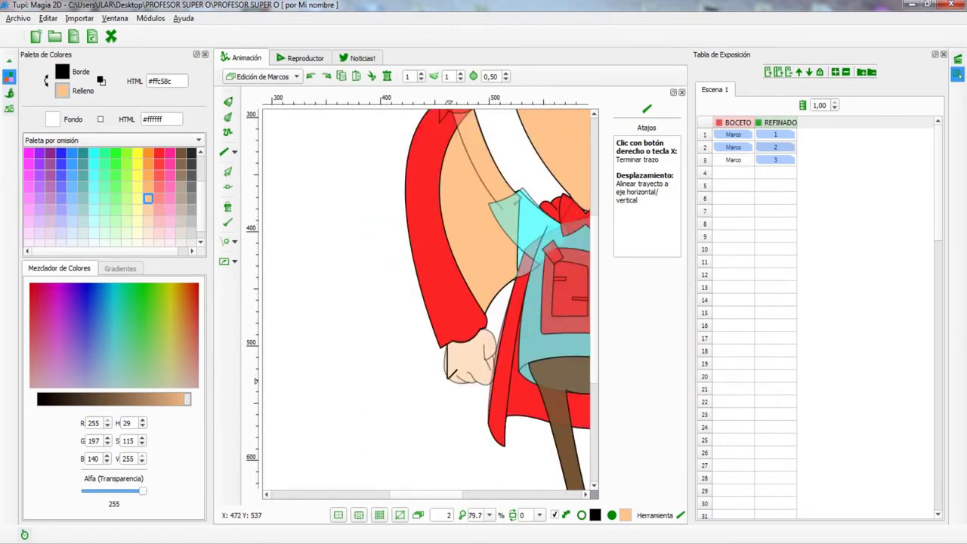
scroll(419, 357, up, 4)
scroll(476, 310, down, 4)
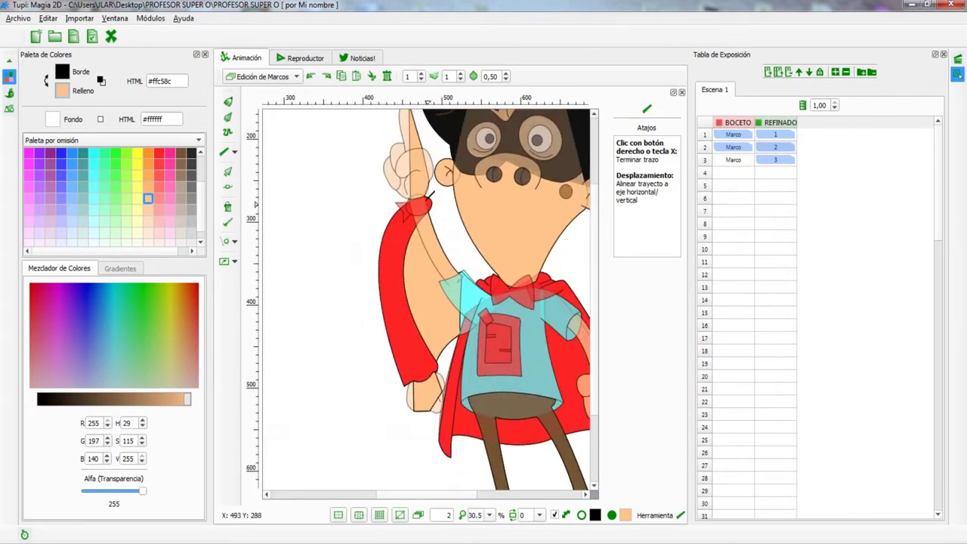
scroll(423, 287, up, 2)
scroll(418, 280, down, 1)
- Draw a skin-coloured #ffc58c hand polygon stretching from the lowered fist up to the raised hand with its pointing finger
scroll(419, 280, down, 4)
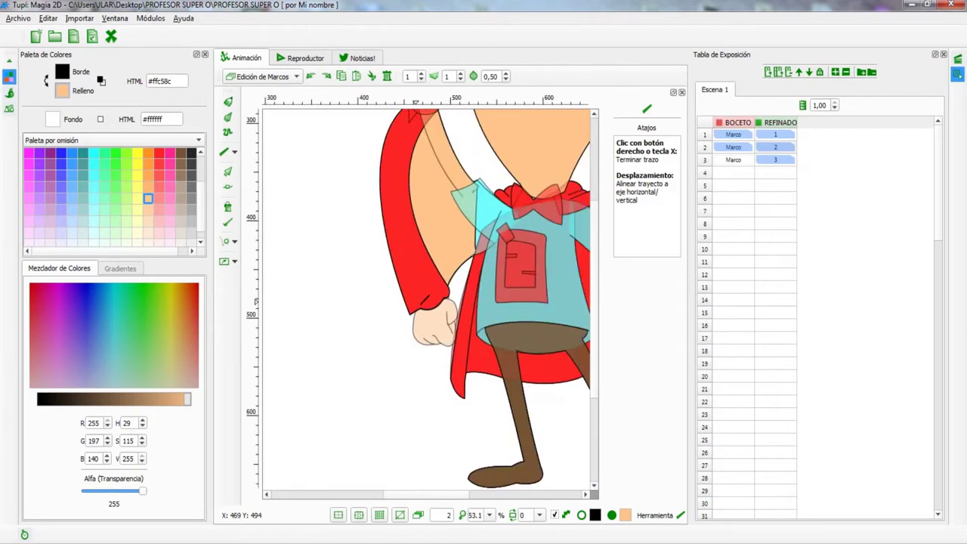
scroll(438, 282, up, 3)
scroll(458, 285, down, 3)
scroll(462, 284, up, 2)
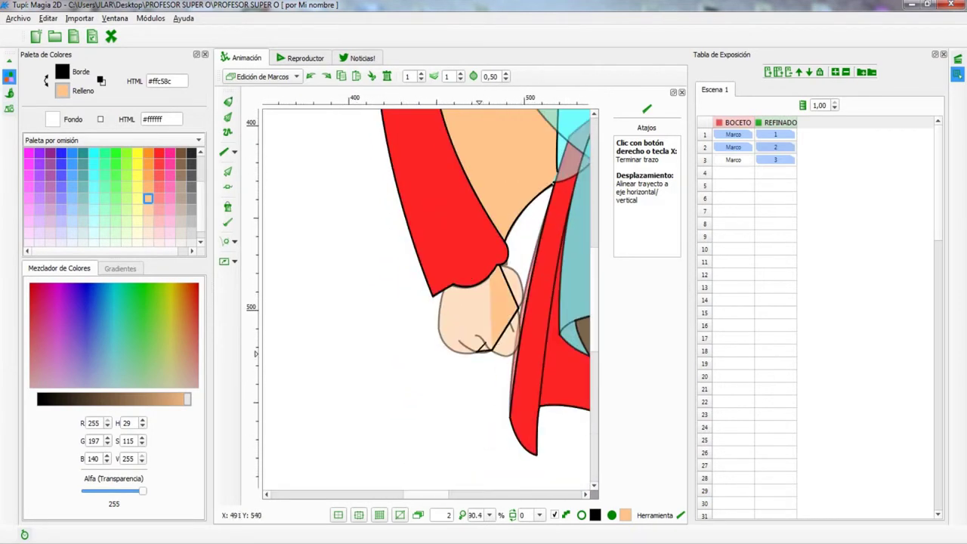
scroll(446, 293, up, 5)
scroll(462, 173, down, 1)
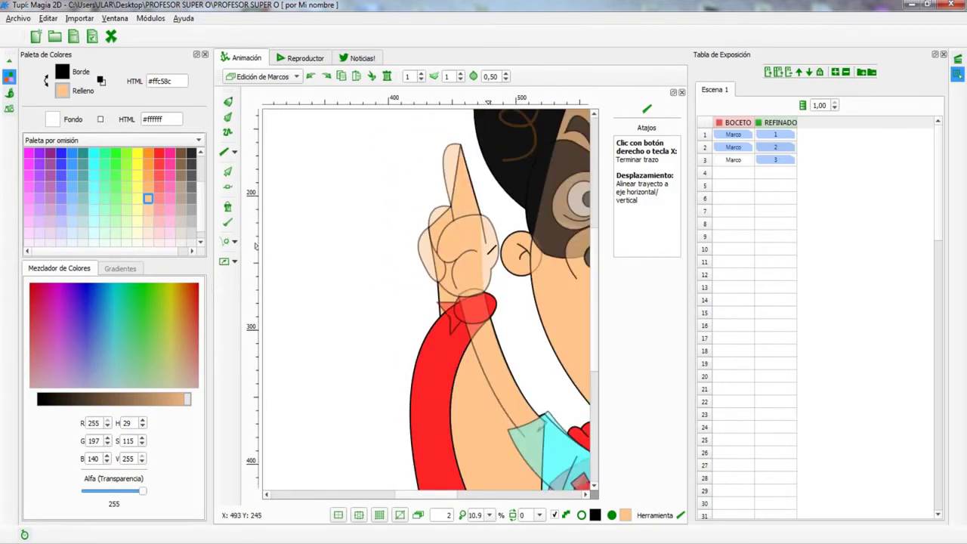
click(477, 292)
- Curve the stretched hand polygon's edges around the raised hand and the lowered fist, bowing its outer side into an arc
scroll(476, 291, up, 4)
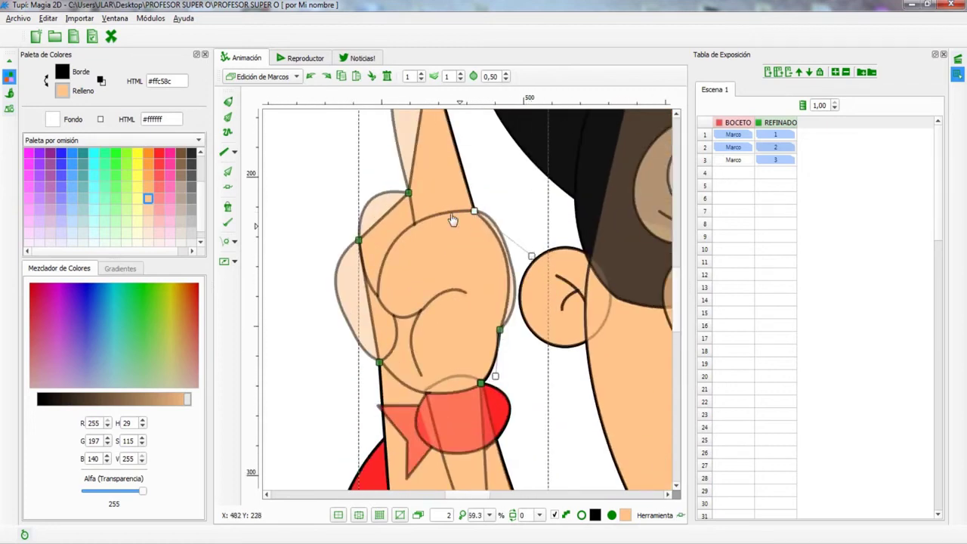
scroll(435, 249, up, 4)
scroll(426, 192, down, 4)
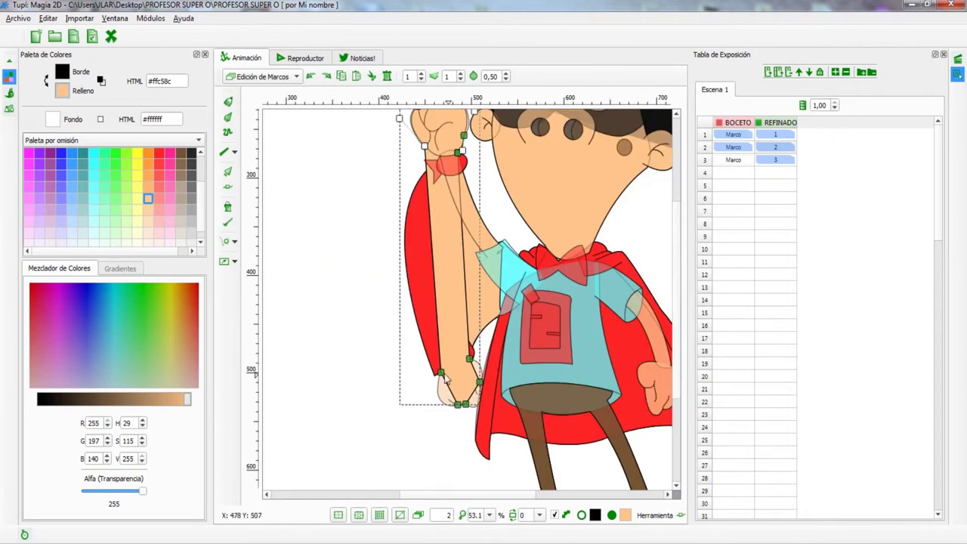
scroll(430, 340, up, 4)
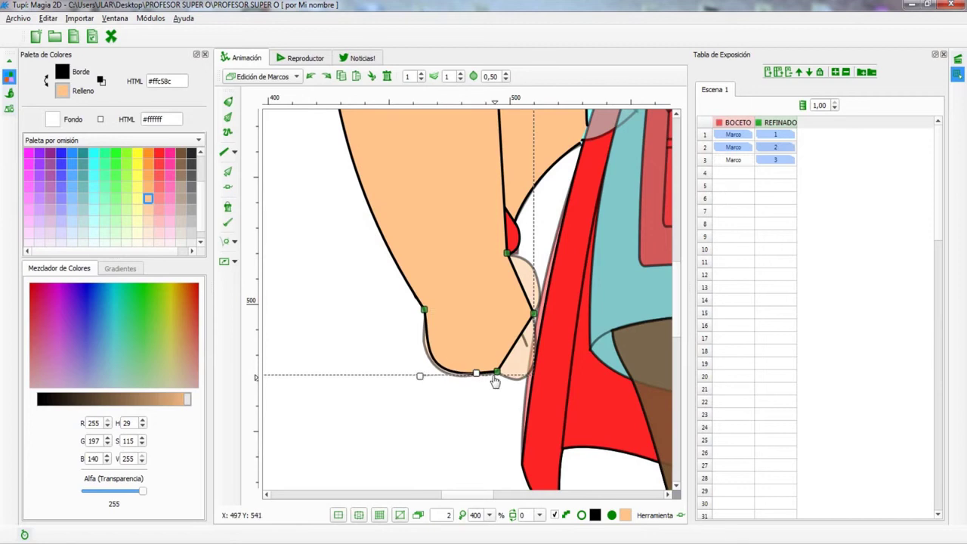
scroll(455, 310, down, 7)
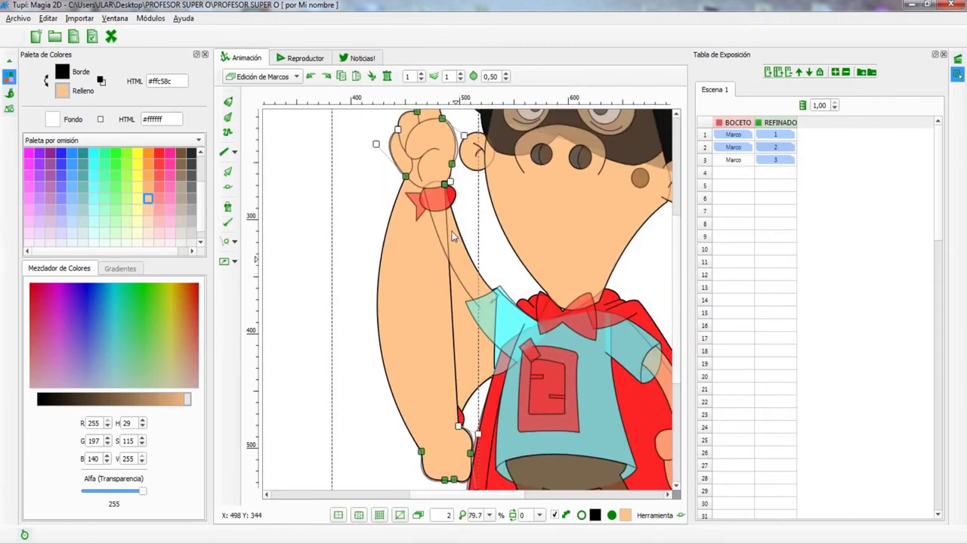
drag(404, 330, 355, 317)
scroll(424, 357, up, 5)
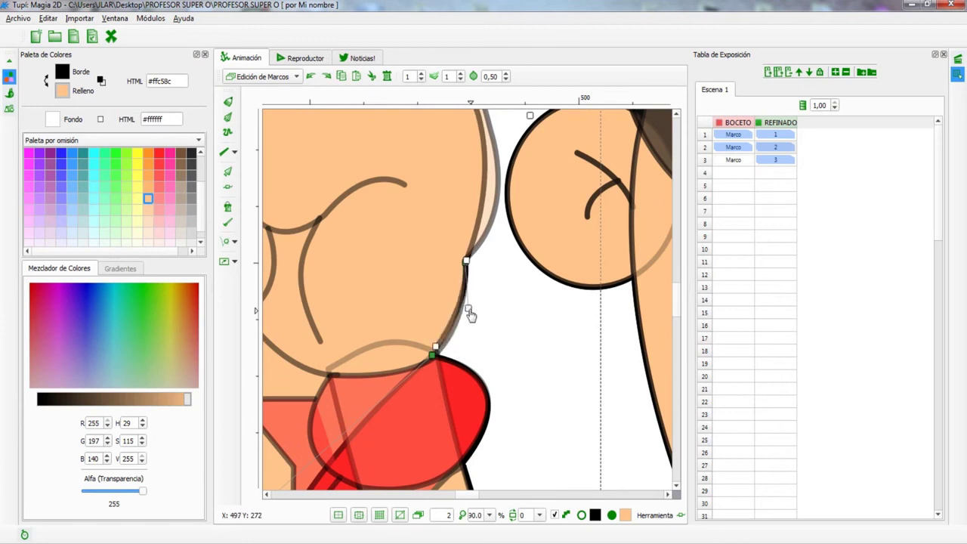
scroll(466, 317, down, 8)
- In frame 2 of the REFINADO layer, adjust the stretched hand shape's stacking order behind the stretched red wristband
click(775, 146)
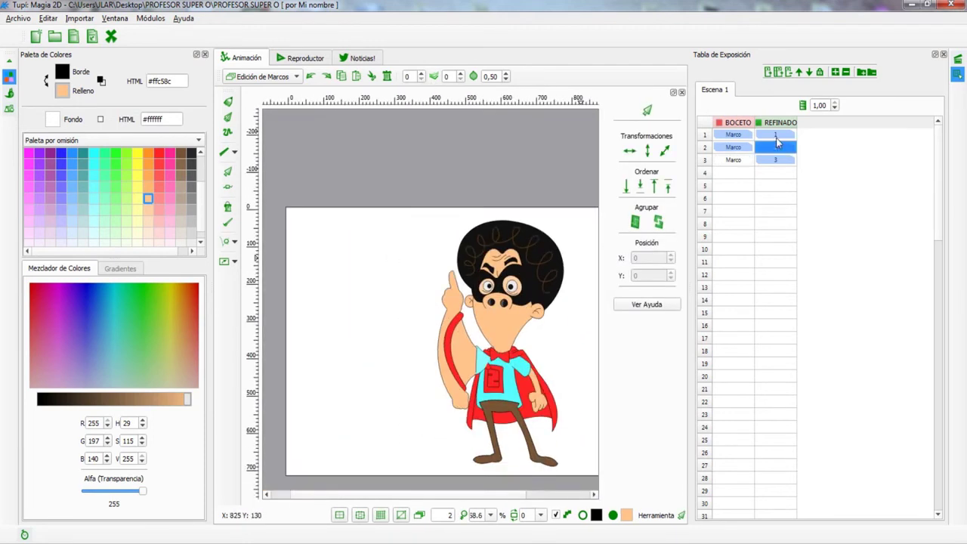
click(481, 318)
scroll(481, 317, up, 3)
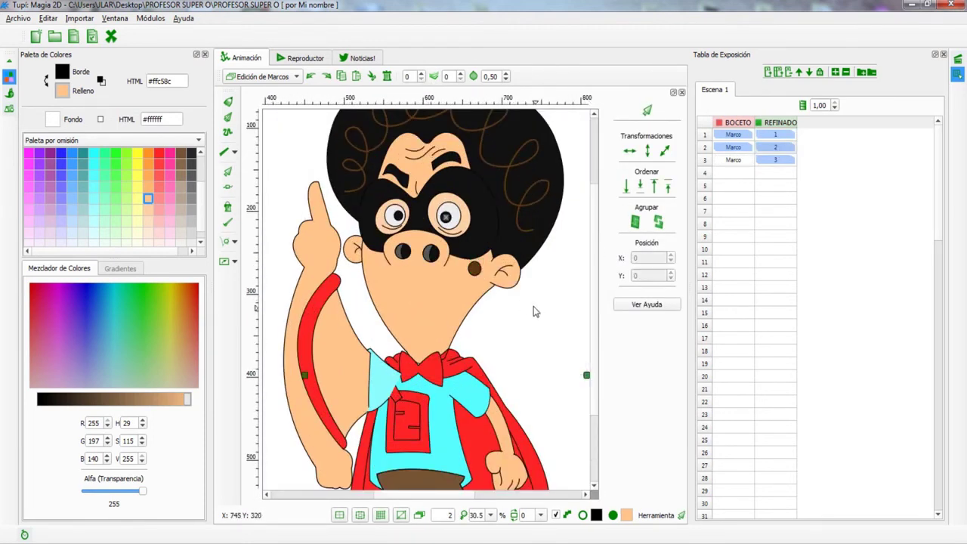
scroll(534, 312, down, 1)
click(344, 382)
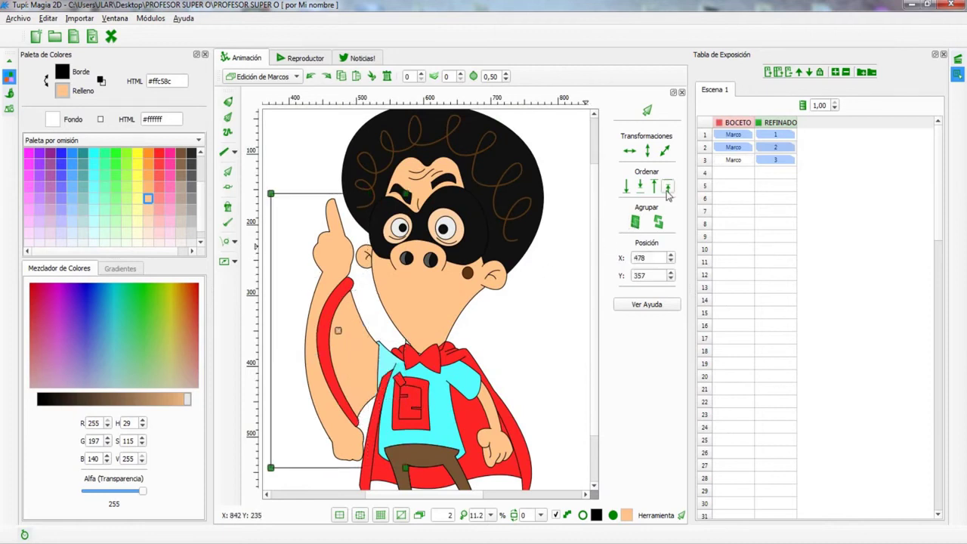
scroll(378, 302, up, 3)
scroll(362, 287, down, 2)
- Fill the raised arm's sleeve with cyan #59ffff and change its stacking order relative to the stretched arm
scroll(345, 264, up, 4)
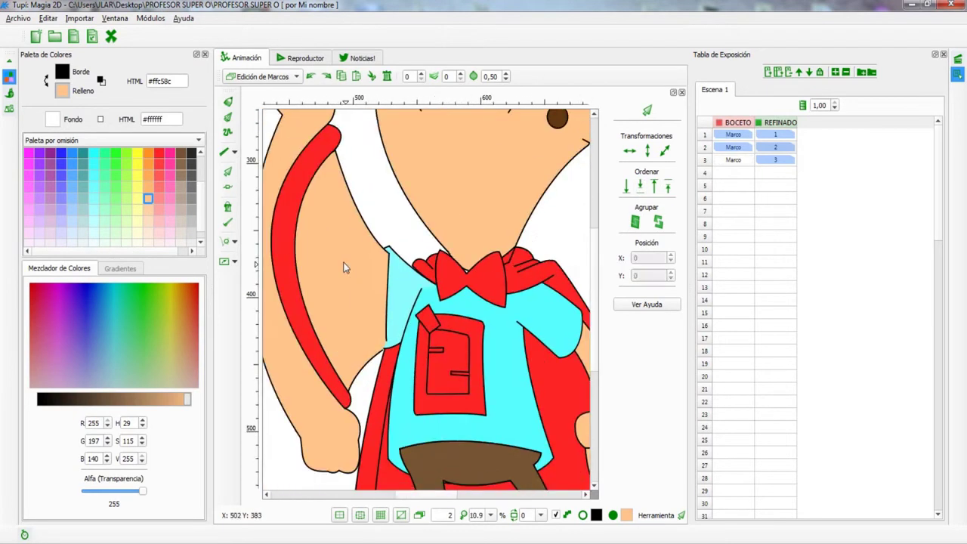
scroll(397, 294, up, 1)
scroll(382, 292, down, 3)
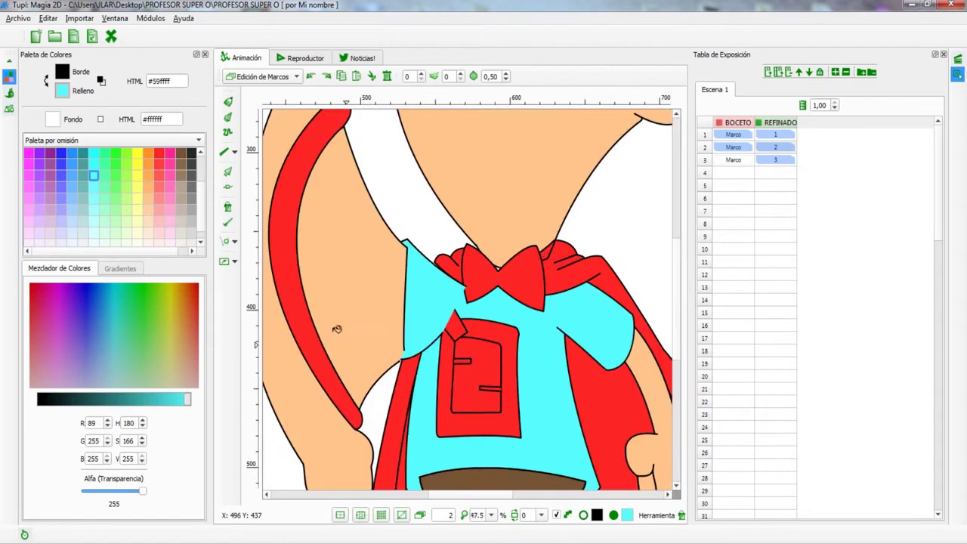
scroll(370, 363, up, 2)
click(424, 290)
scroll(419, 347, up, 4)
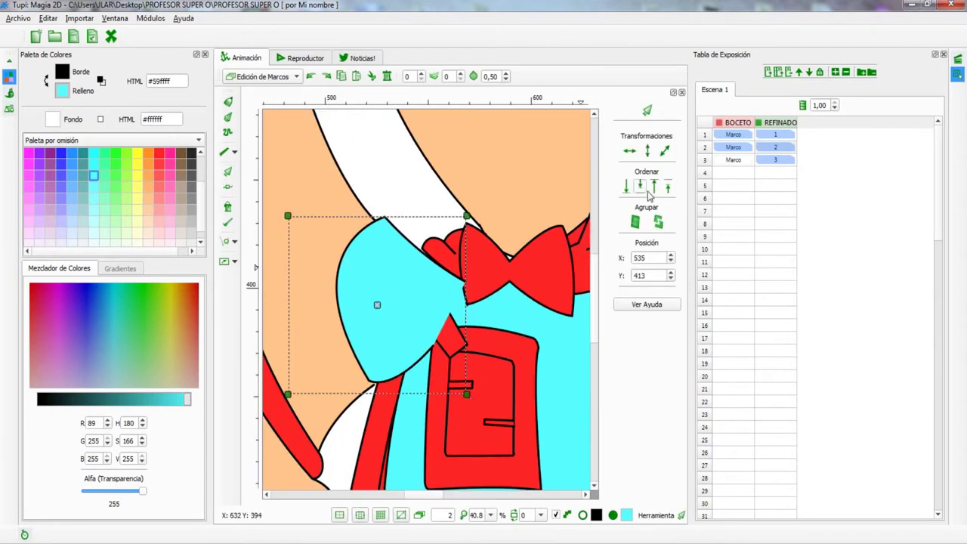
scroll(364, 387, up, 2)
click(363, 387)
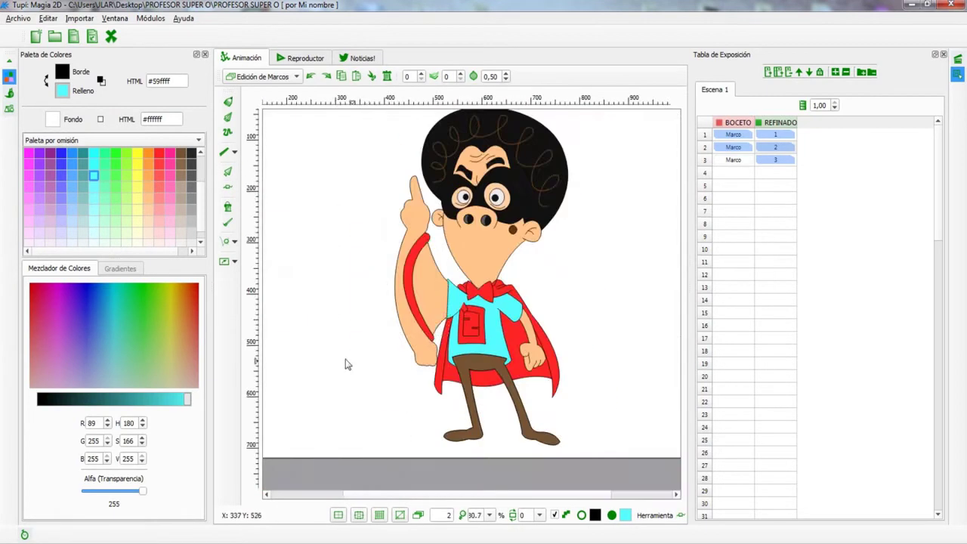
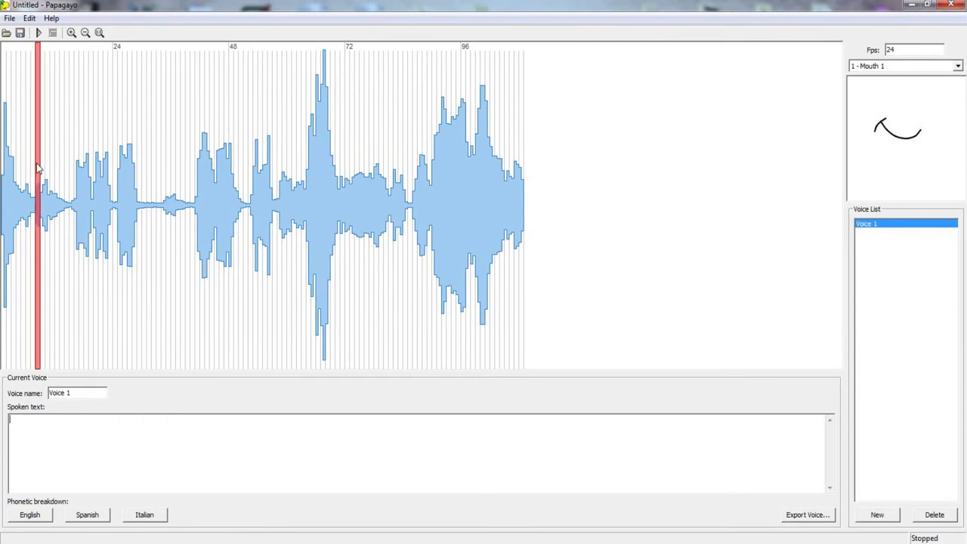
- In Papagayo, enter the spoken text "Esto es un trabajo para el profesor super oooooo" and break it down phonetically in Spanish
drag(37, 166, 132, 186)
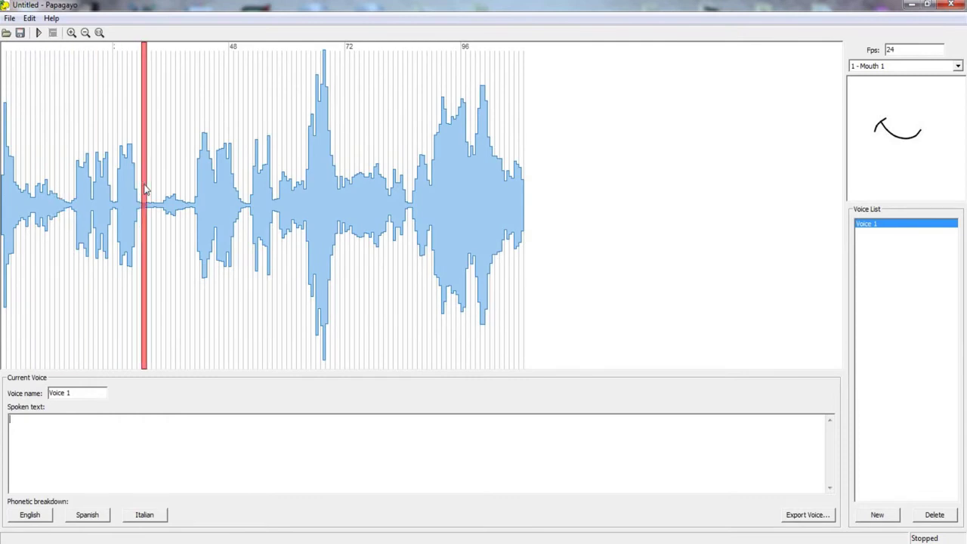
click(88, 515)
- Shift the words "para", "el", "profesor" and "super" along the waveform, scrubbing the audio to locate each word
drag(37, 113, 194, 212)
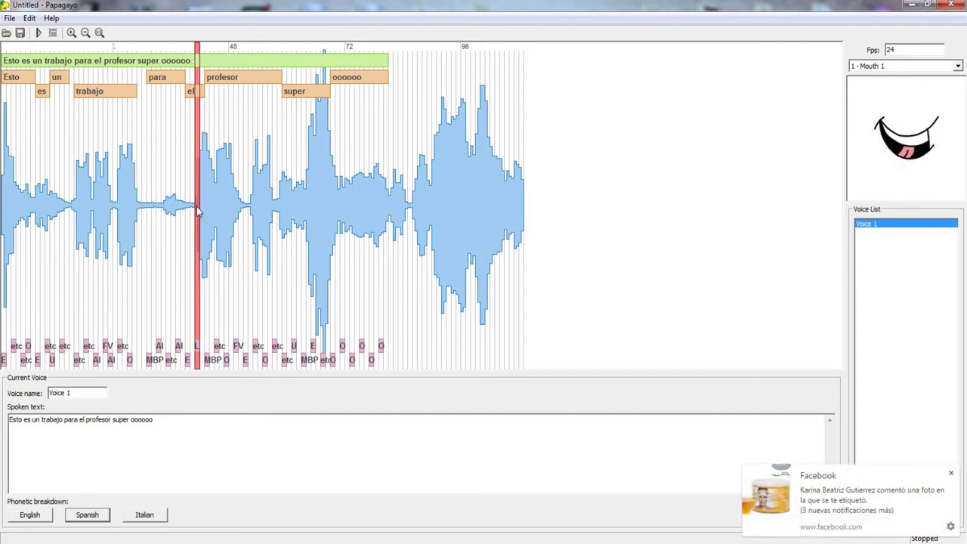
mouse_move(208, 86)
mouse_down()
mouse_move(244, 85)
mouse_move(205, 85)
mouse_move(274, 144)
mouse_move(328, 161)
mouse_up()
click(38, 33)
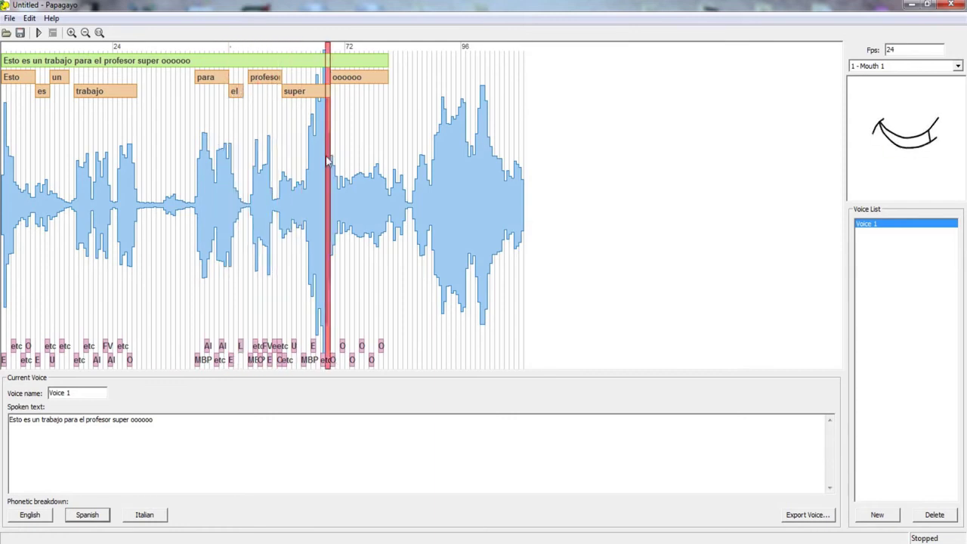
drag(287, 93, 327, 142)
drag(295, 98, 479, 152)
drag(391, 129, 377, 174)
- Stretch the whole phrase to the end of the audio waveform
drag(387, 60, 451, 65)
drag(71, 128, 147, 91)
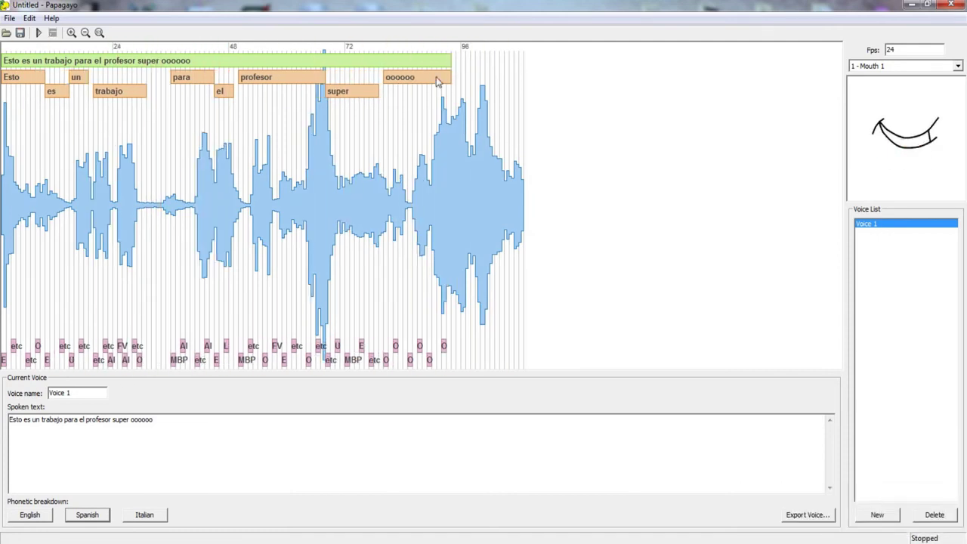
drag(454, 66, 524, 65)
- Align the words "super" and "oooooo" with the last loud sections of the waveform, checking the timing by scrubbing
drag(466, 147, 410, 136)
drag(402, 91, 440, 79)
drag(443, 143, 59, 153)
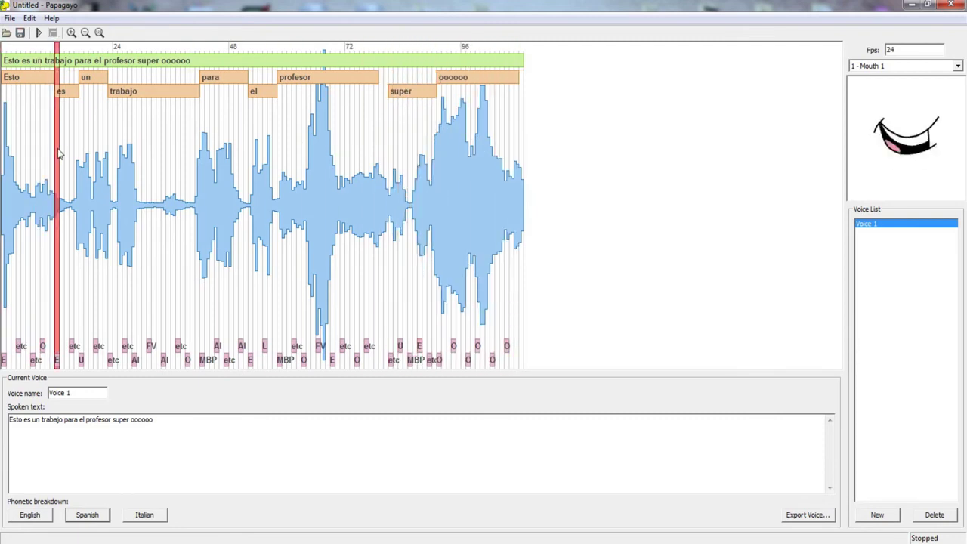
- Shorten and reposition the words "Esto", "es", "un" and "trabajo" to match the first part of the waveform
drag(109, 90, 80, 91)
drag(80, 144, 66, 151)
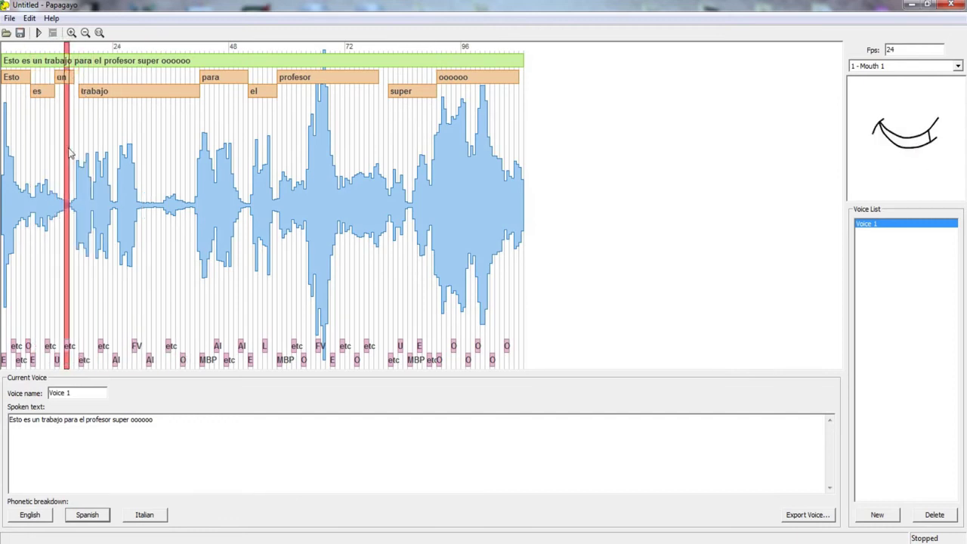
drag(25, 92, 43, 137)
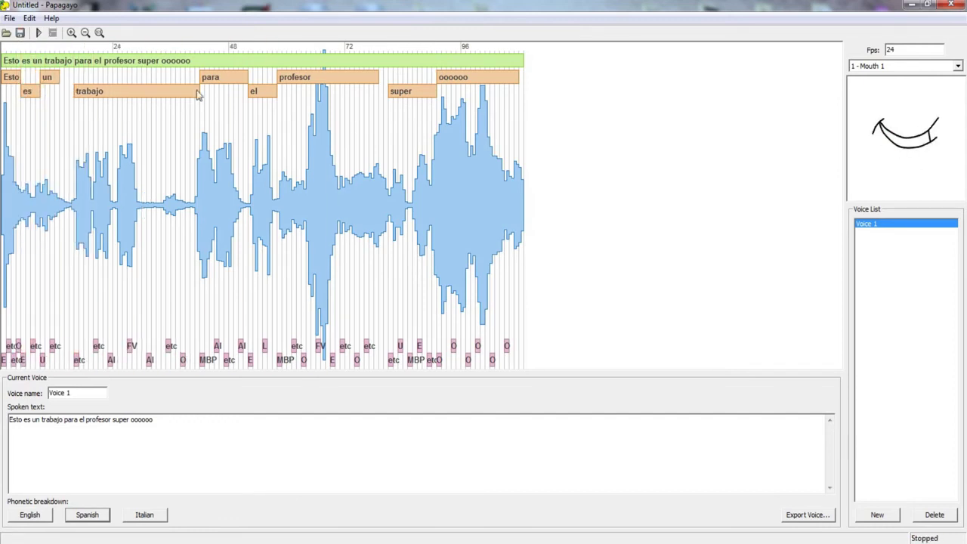
drag(198, 90, 136, 91)
click(24, 138)
drag(30, 90, 38, 91)
drag(34, 151, 225, 157)
- Pull the word "el" and the start of "profesor" earlier to match the audio, checking the mouth timing by scrubbing
drag(231, 91, 225, 91)
drag(278, 77, 238, 77)
drag(287, 166, 324, 270)
- Save the lip-sync project as 1
key(ctrl+s)
text(1)
key(Return)
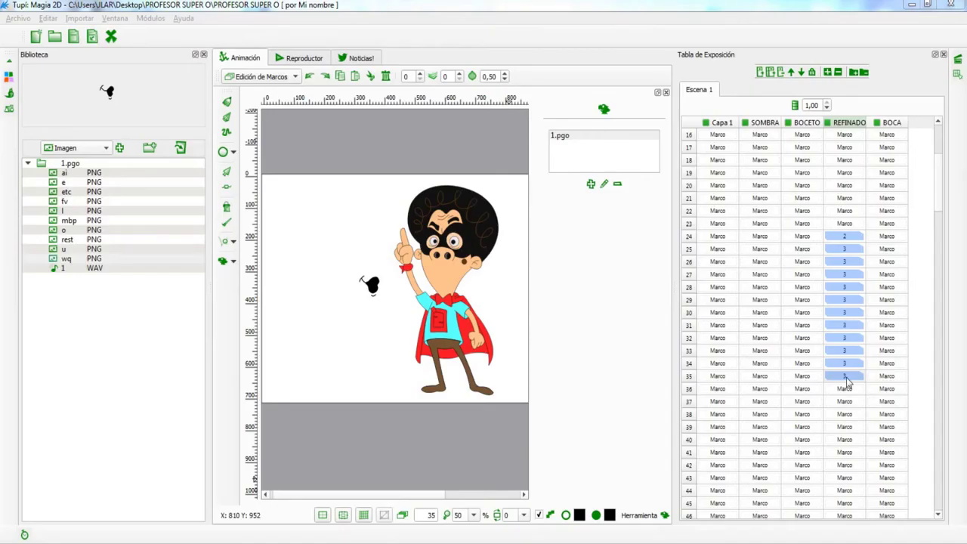
- In Tupi, repeat the raised-arm drawing 3 in the REFINADO layer from frame 36 through frame 62
click(845, 414)
key(Return)
key(Return)
key(Return)
key(Return)
key(Return)
key(Return)
key(Return)
key(Return)
key(Return)
key(Return)
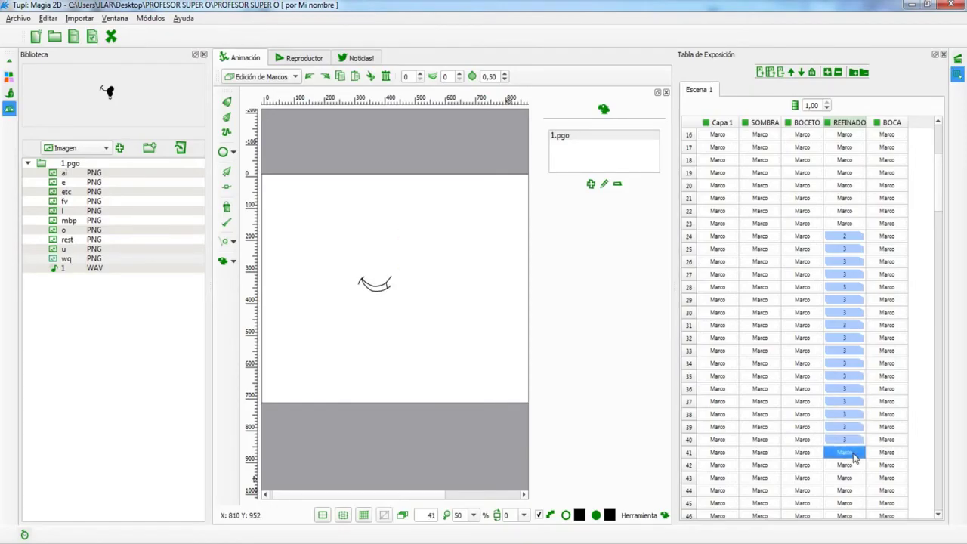
key(Return)
key(Return)
key(Return)
key(Return)
key(Return)
key(Return)
key(Return)
key(Return)
key(Return)
key(Return)
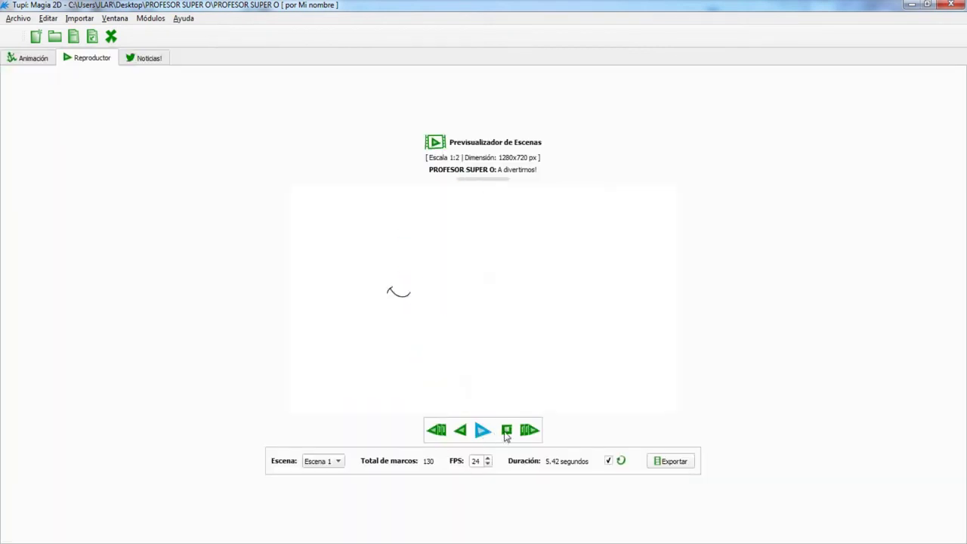
key(Return)
key(Return)
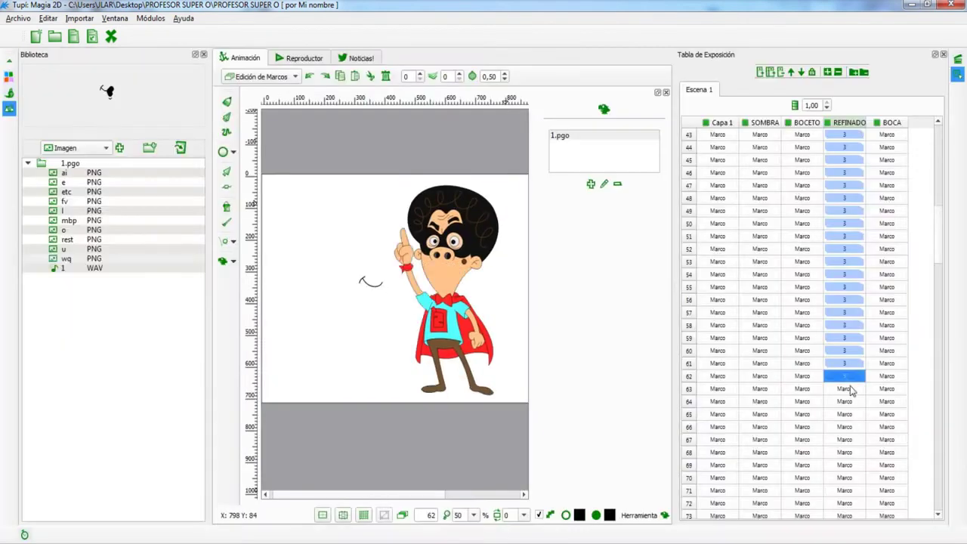
- Extend the raised-arm drawing 3 in the REFINADO layer from frame 63 through frame 88
key(Return)
key(Return)
key(Return)
key(Return)
key(Return)
key(Return)
key(Return)
key(Return)
key(Return)
key(Return)
key(Return)
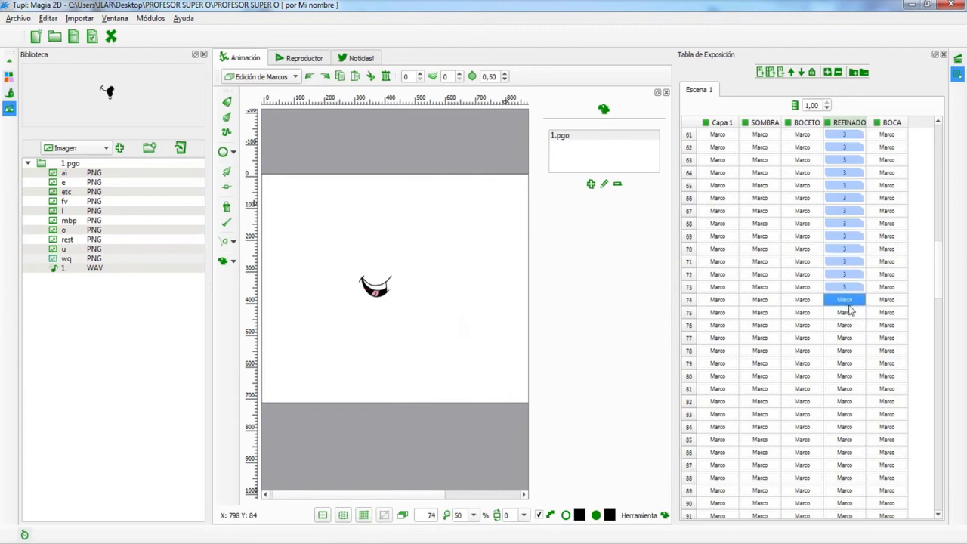
- Fill frames 2 to 23 of the REFINADO layer with the lowered-arm drawing 1
scroll(854, 302, up, 15)
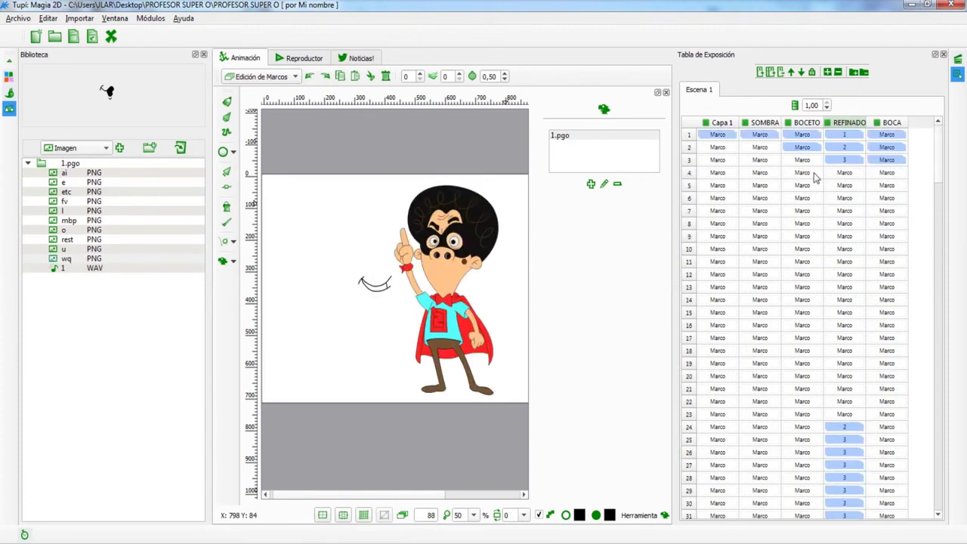
click(850, 165)
click(847, 150)
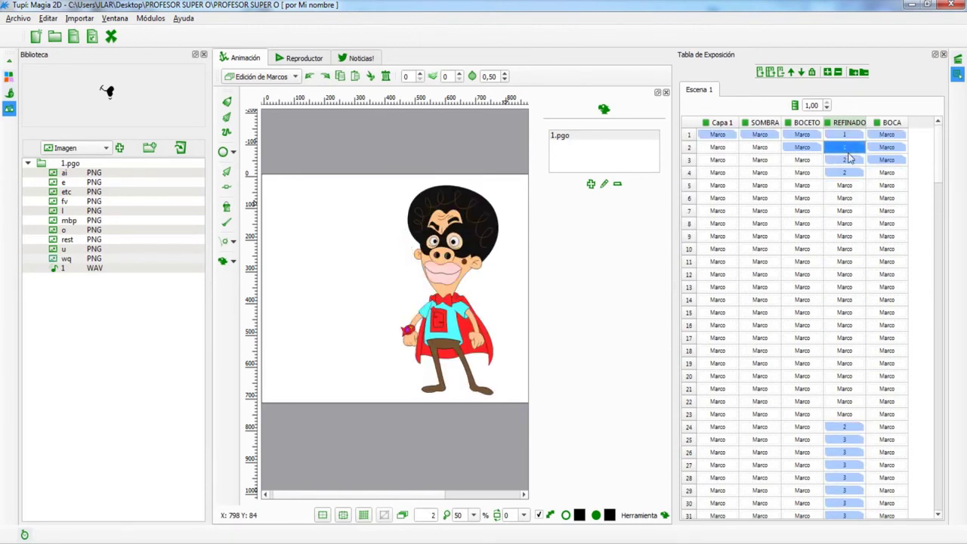
key(Return)
key(Return)
key(Return)
key(Return)
key(Return)
key(Return)
key(Return)
key(Return)
key(Return)
key(Return)
key(Return)
key(Return)
key(Return)
key(Return)
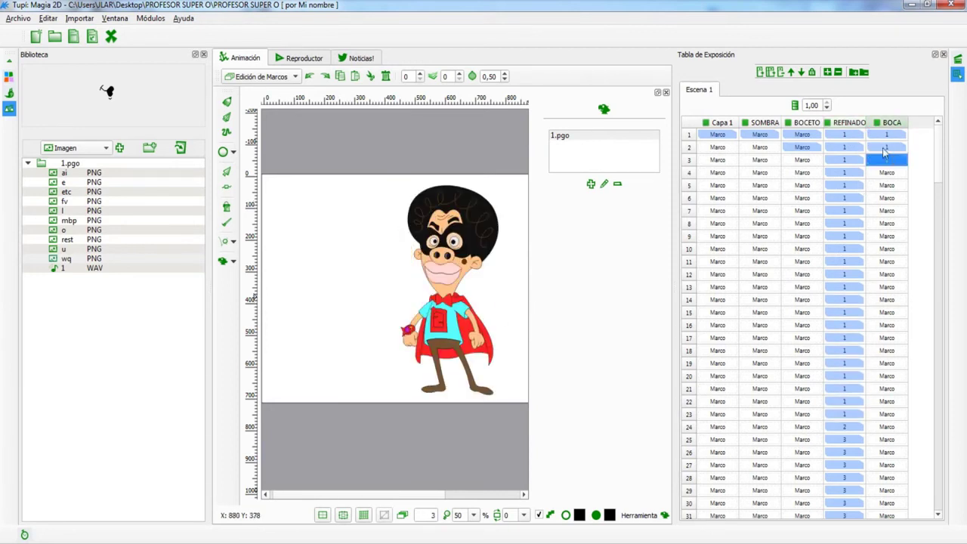
- Repeat the mouth drawing 1 in the BOCA layer from frame 3 through frame 30
key(Return)
key(Return)
key(Return)
key(Return)
key(Return)
key(Return)
key(Return)
key(Return)
key(Return)
key(Return)
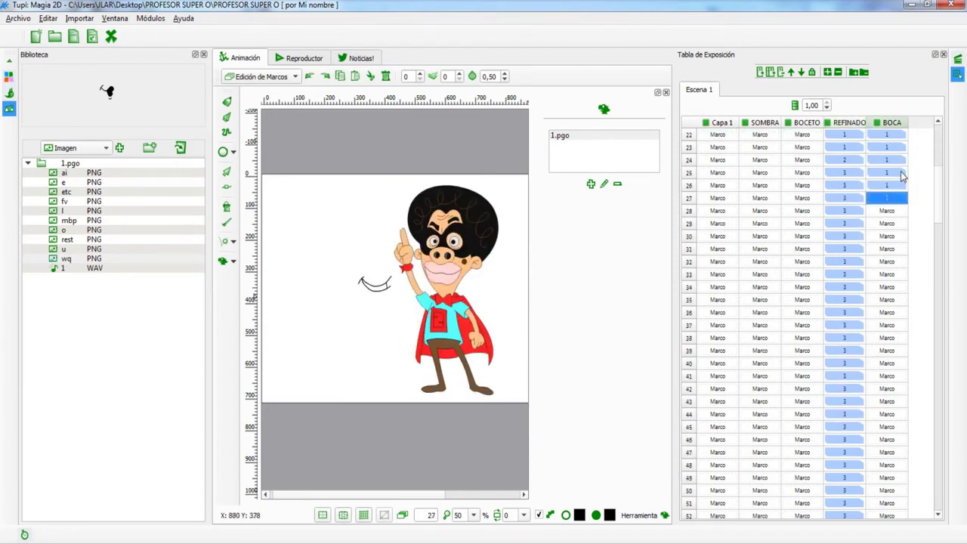
key(Return)
key(Return)
key(Return)
key(Return)
click(783, 76)
click(896, 237)
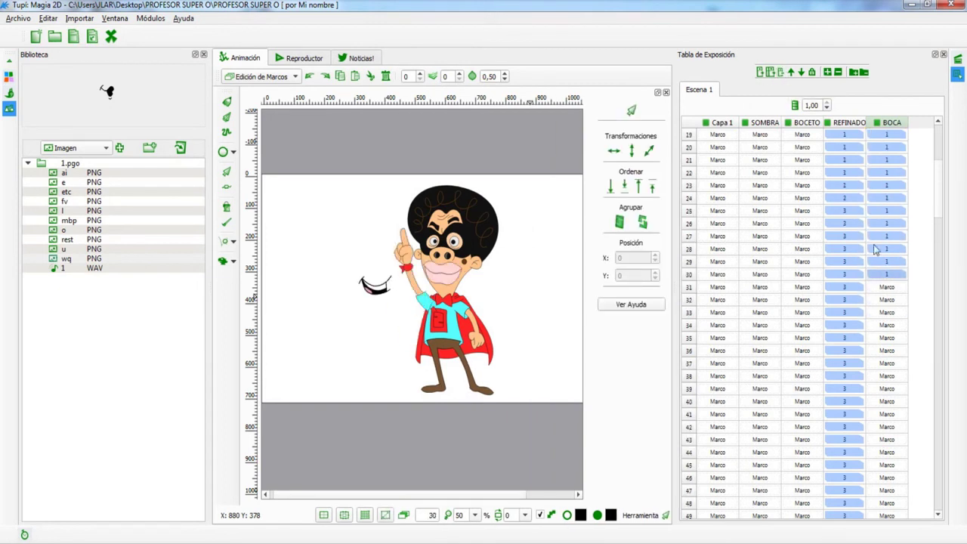
- Save the project as PROFESOR SUPER O_2 and open the scene preview
key(ctrl+s)
key(Return)
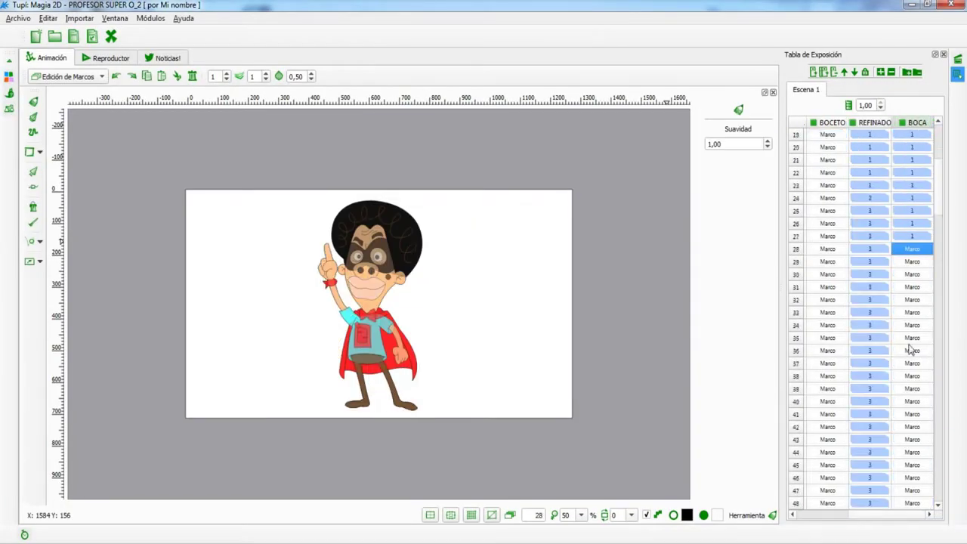
scroll(913, 318, down, 2)
click(106, 58)
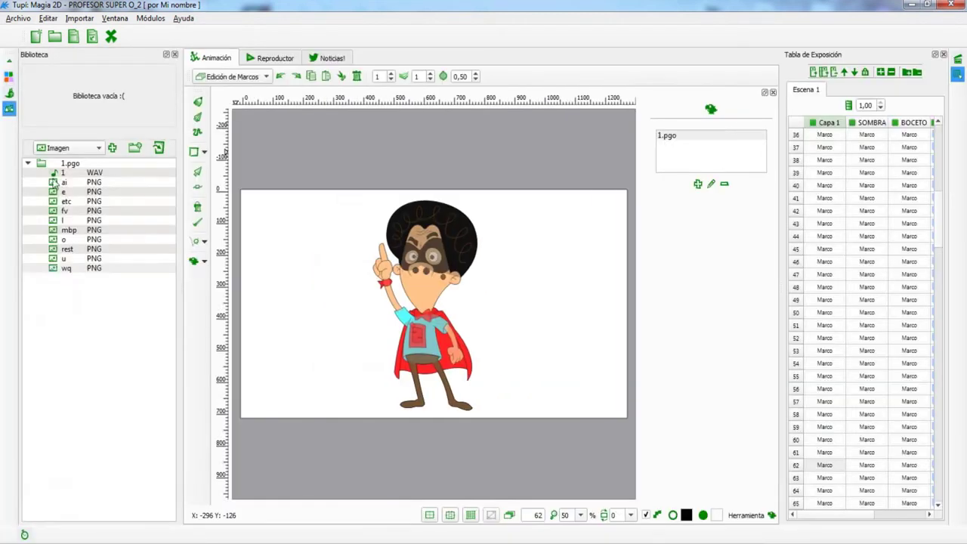
- Select the audio file 1 in the library and remove the imported 1.pgo lip-sync folder
click(61, 172)
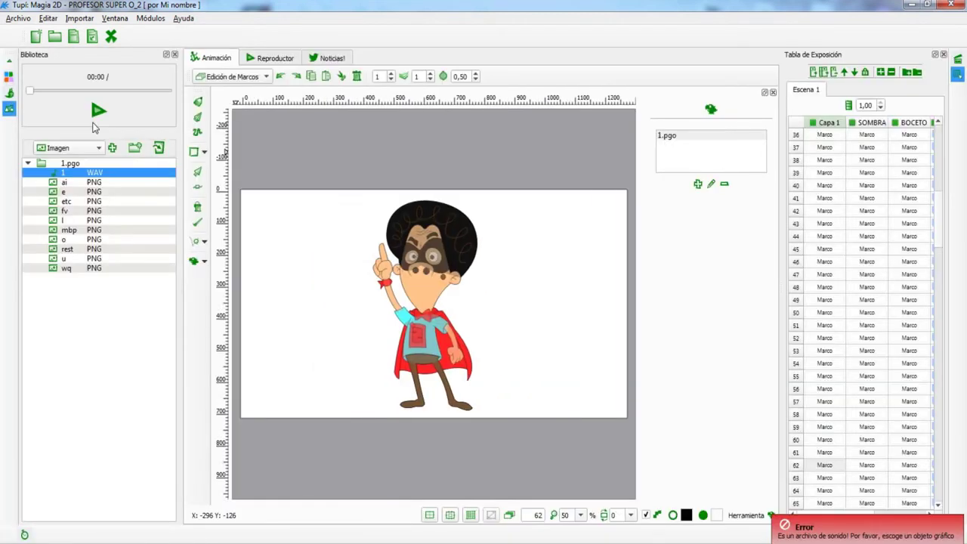
double_click(70, 163)
double_click(70, 164)
right_click(58, 165)
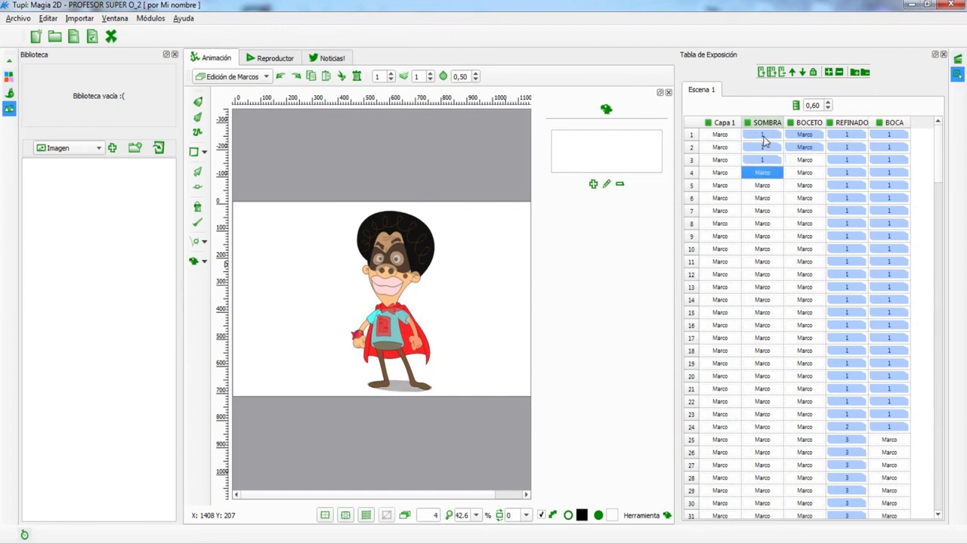
- Fill the SOMBRA layer with the shadow drawing 1 from frame 4 through frame 31
click(771, 226)
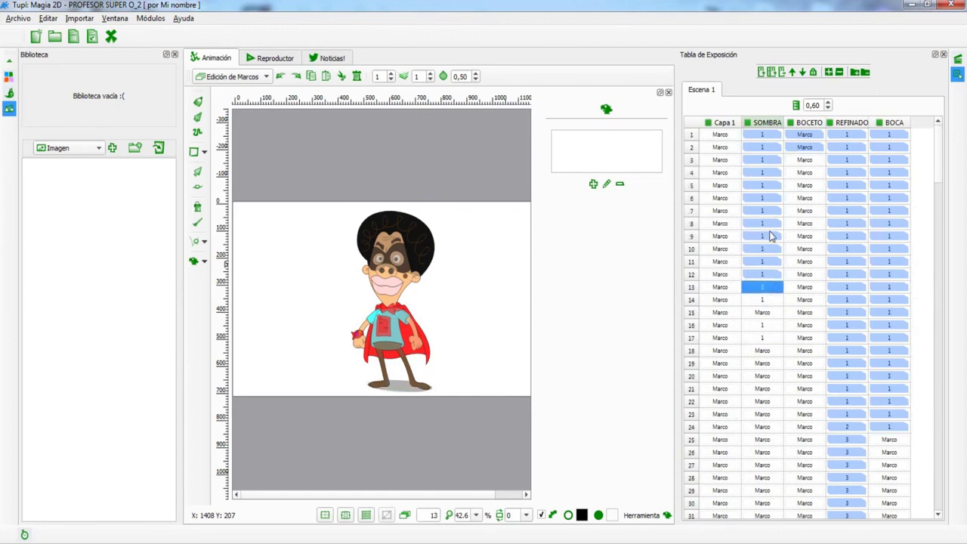
key(Down)
key(Down)
key(Down)
key(Down)
key(Down)
key(Down)
scroll(772, 303, down, 10)
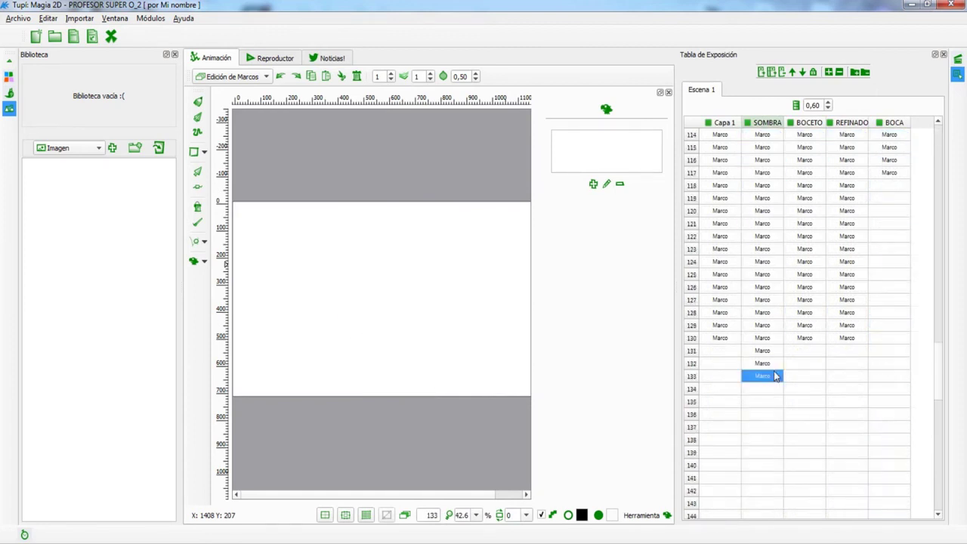
click(847, 375)
scroll(858, 441, up, 7)
click(765, 364)
scroll(769, 340, up, 1)
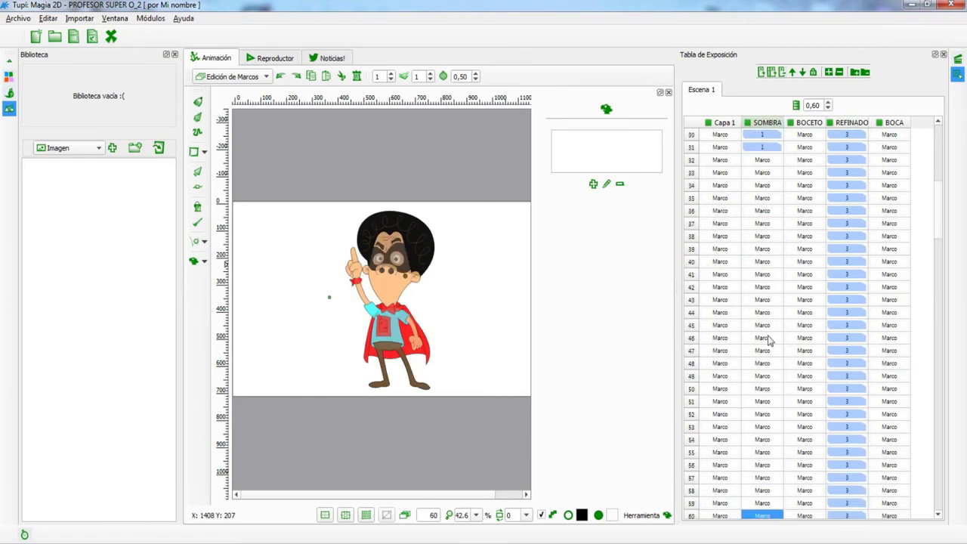
- Copy the shadow drawing in the SOMBRA layer forward from frame 31, and again from frame 62
right_click(758, 147)
mouse_move(811, 227)
click(718, 265)
scroll(760, 216, down, 8)
right_click(767, 242)
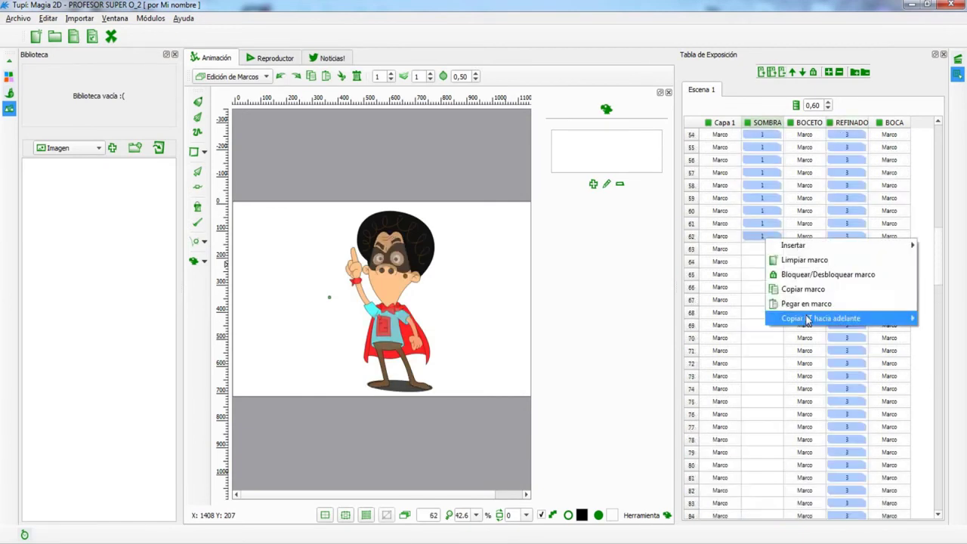
mouse_move(817, 318)
click(718, 355)
scroll(769, 325, down, 13)
scroll(769, 325, down, 7)
drag(764, 274, 771, 290)
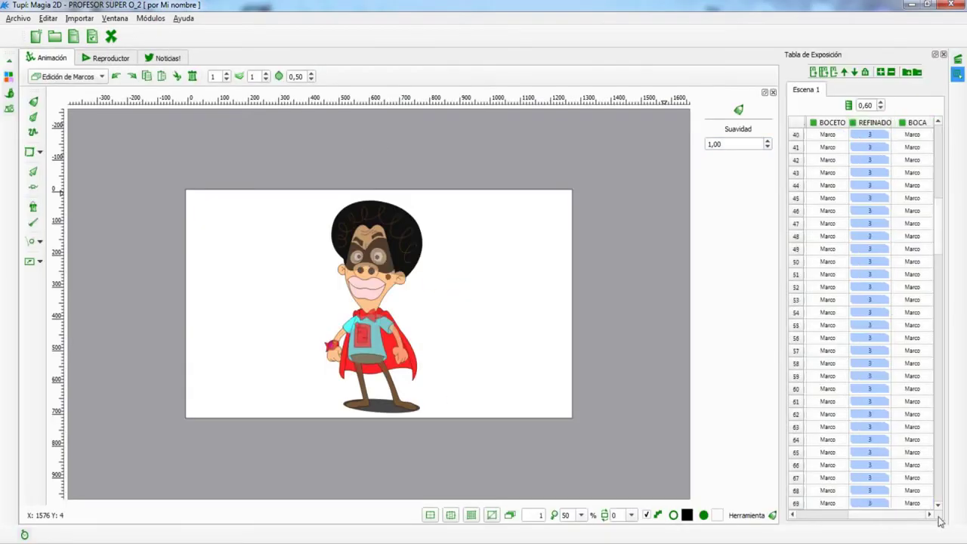
- Place the smeared arm drawing 2 in frame 89 of the REFINADO layer, right after the raised-arm frames
drag(870, 198, 877, 316)
key(Down)
key(Down)
key(Down)
key(Down)
key(Down)
key(Down)
key(Down)
key(Down)
key(Down)
key(Down)
key(Down)
key(Down)
key(Down)
key(Down)
key(Down)
key(Down)
key(Down)
key(Down)
key(Down)
key(Down)
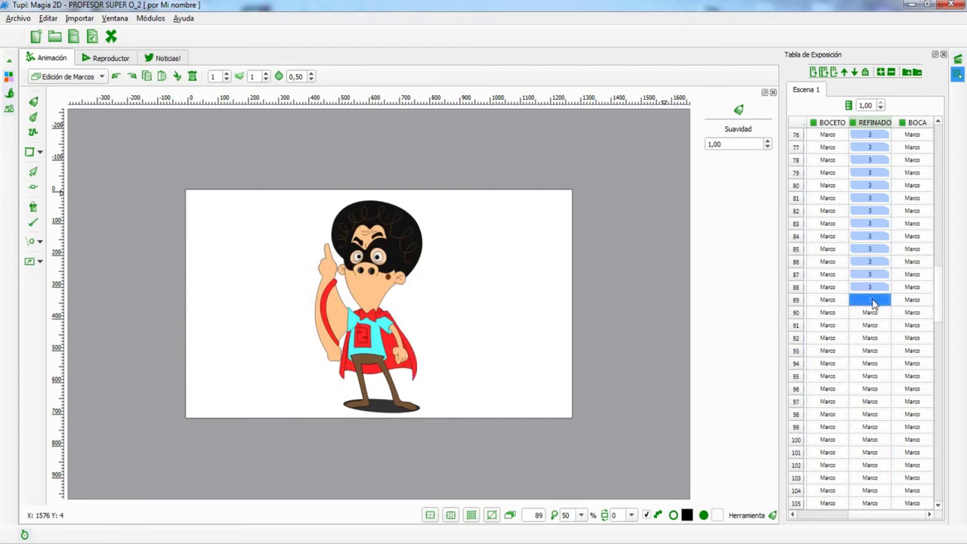
- Fill frames 90 to 128 of the REFINADO layer with the lowered-arm drawing 1
key(Down)
key(Down)
key(Down)
key(Down)
key(Down)
key(Down)
key(Down)
key(Down)
key(Down)
key(Down)
key(Down)
key(Down)
key(Down)
key(Down)
key(Down)
key(Down)
key(Down)
key(Down)
key(Down)
key(Down)
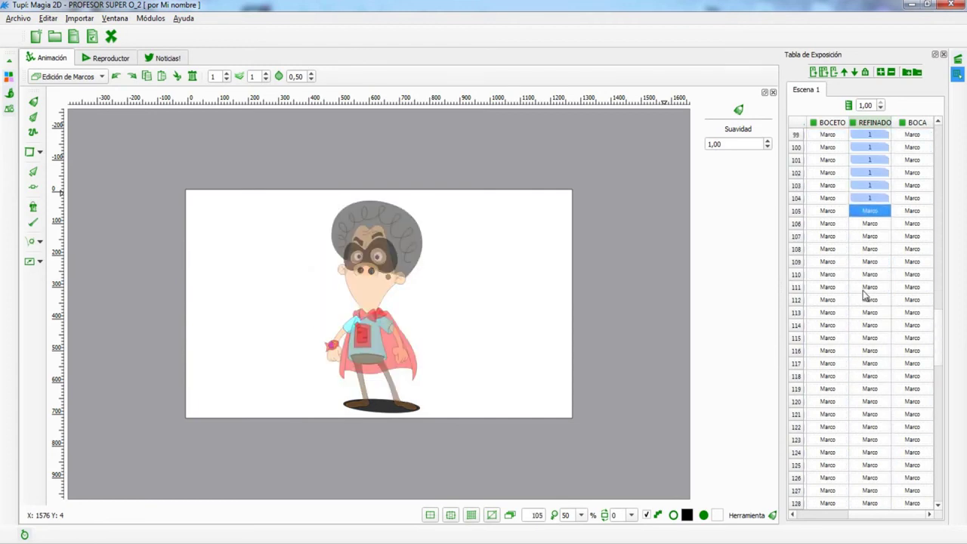
key(Down)
key(Down)
key(Down)
key(Down)
key(Down)
key(Down)
key(Down)
key(Down)
key(Down)
key(Down)
key(Down)
key(Down)
key(Down)
key(Down)
key(Down)
key(Down)
key(Down)
key(Down)
key(Down)
key(Down)
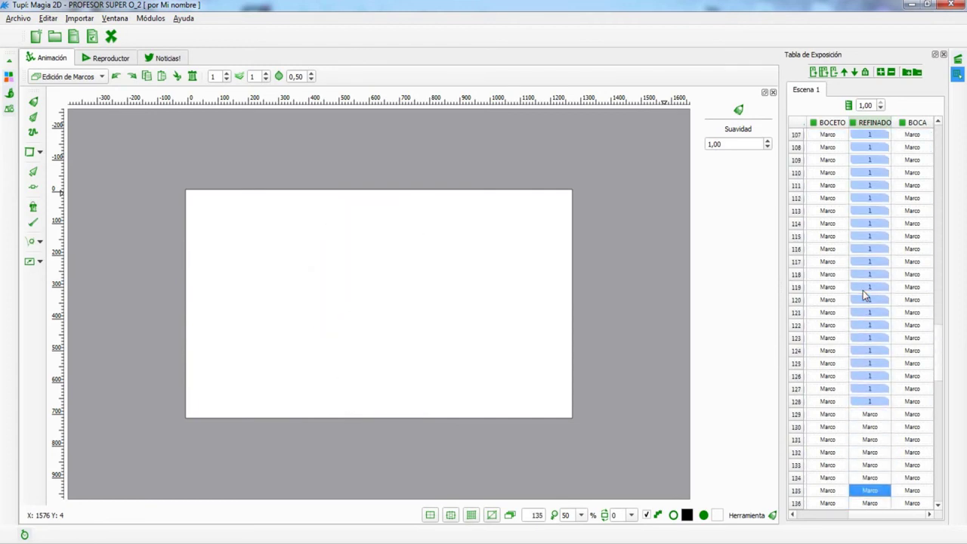
- Look through the empty frames at the end of the REFINADO layer down to frame 259
key(Down)
key(Down)
key(Down)
key(Down)
key(Down)
key(Down)
key(Down)
key(Down)
key(Down)
key(Down)
key(Down)
key(Down)
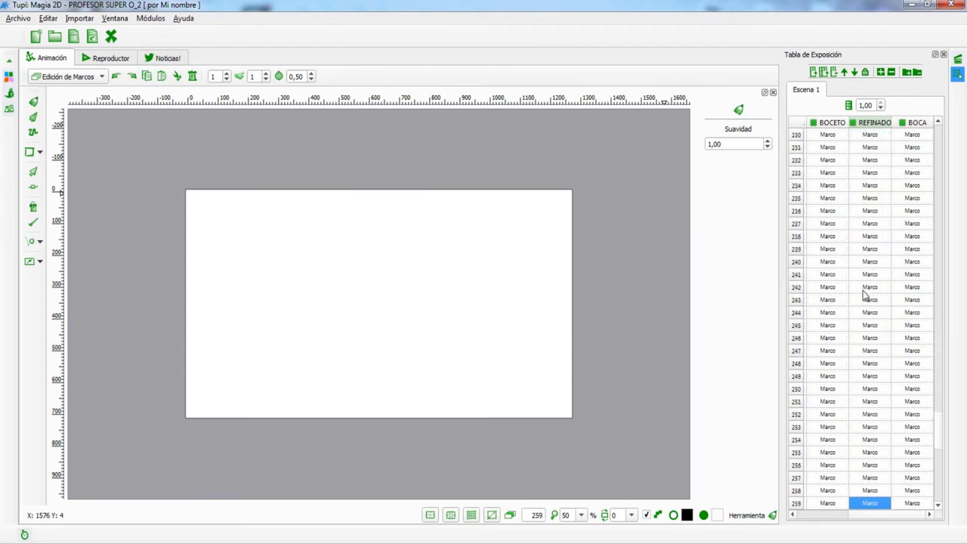
- Save the project and check the scene in the preview
key(ctrl+s)
key(alt+Tab)
key(Return)
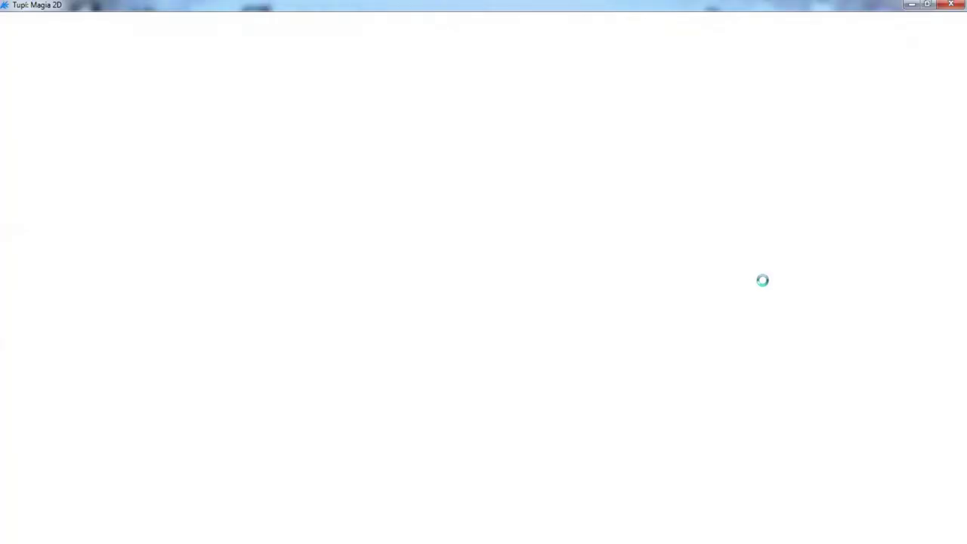
key(Escape)
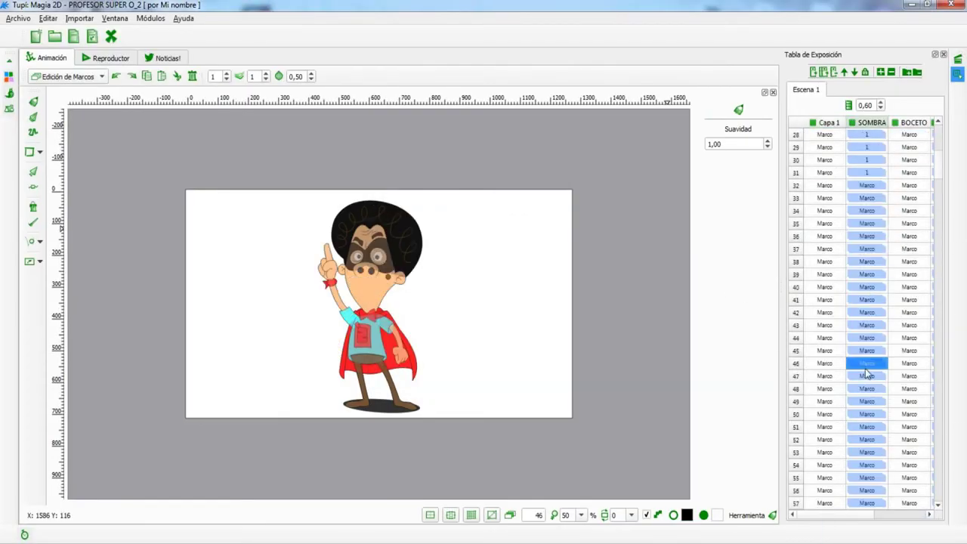
key(ctrl+2)
key(ctrl+1)
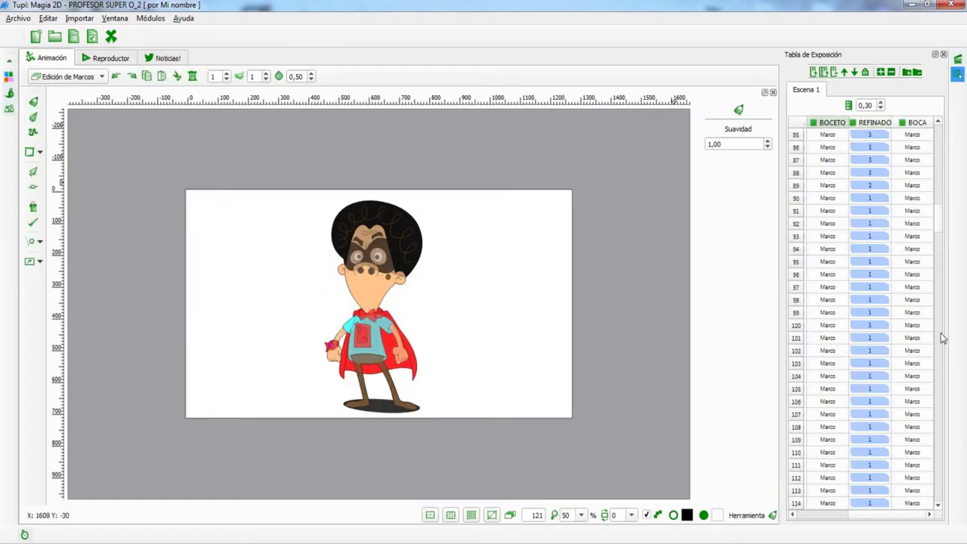
- Import the Papagayo lip-sync project 1.pgo with its mouth images and check its mouth settings
click(39, 261)
click(68, 305)
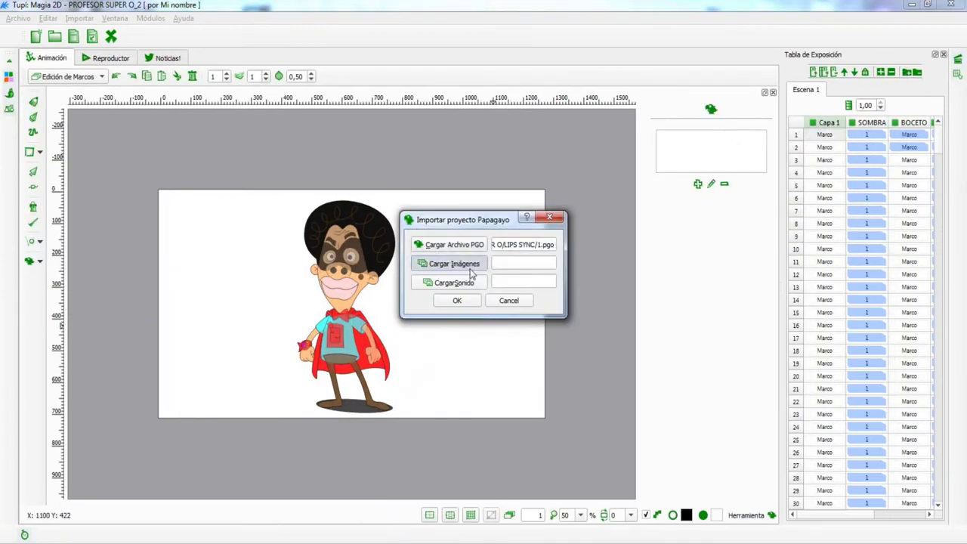
click(469, 266)
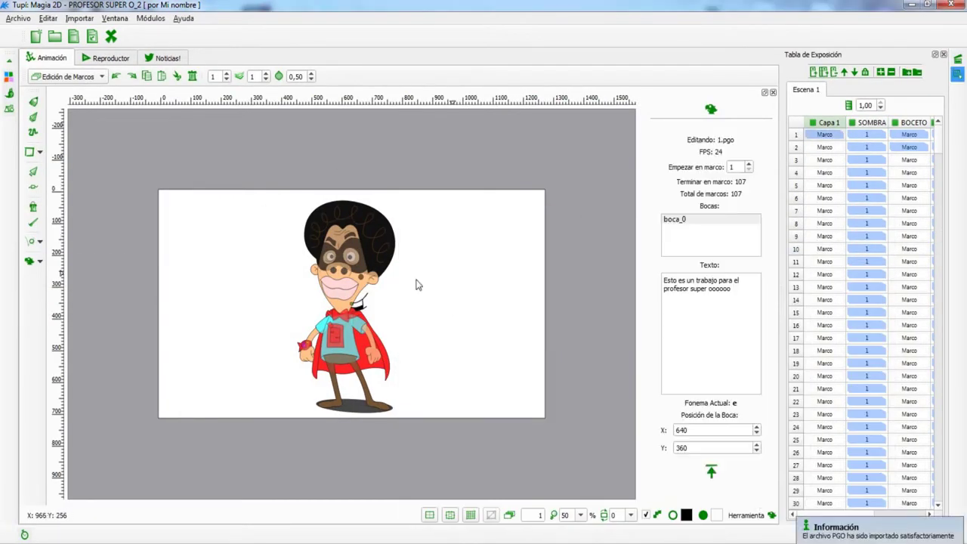
click(711, 471)
click(711, 184)
click(712, 471)
- Play the scene in the previewer to check the imported lip-sync, and return to the animation workspace
click(112, 58)
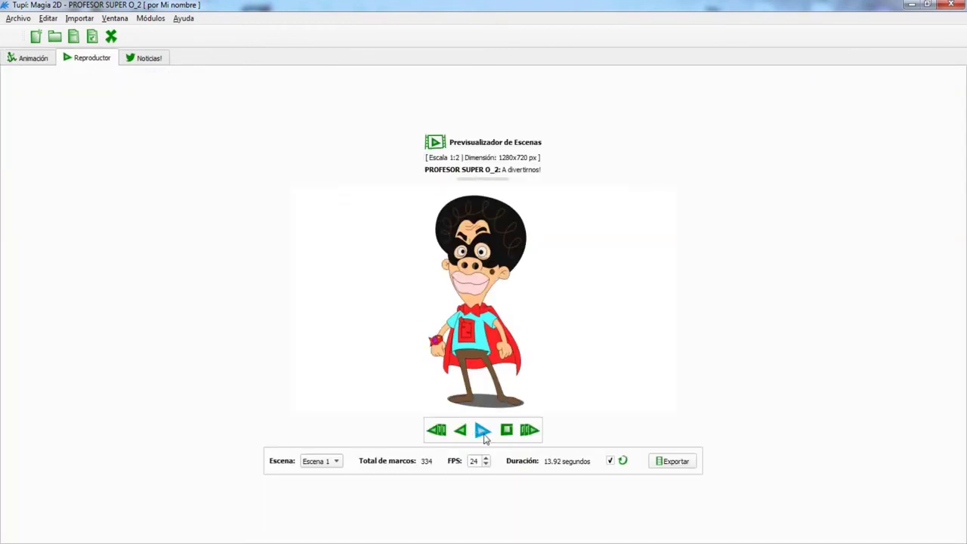
click(506, 430)
key(ctrl+1)
- Widen the exposure table so that all five layers show, and bring their last frames into view
click(831, 263)
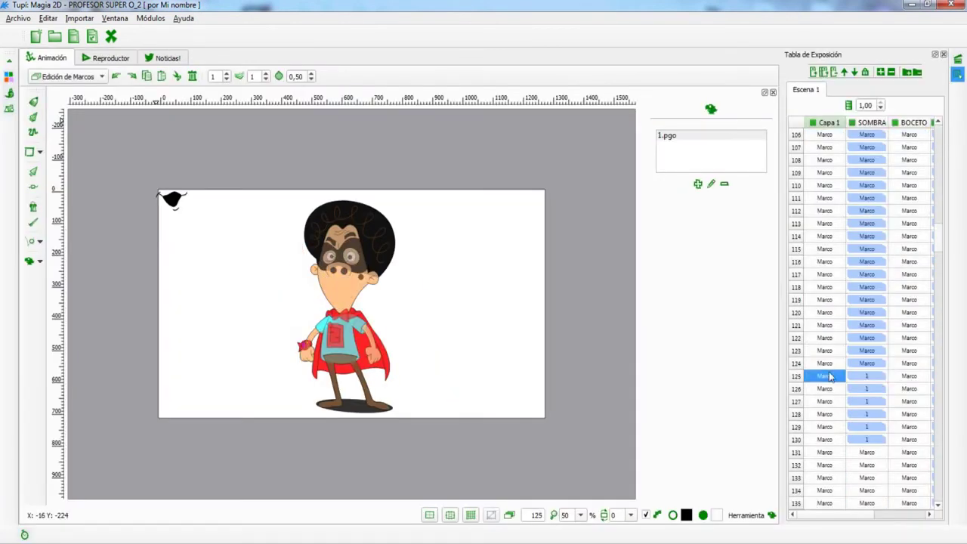
drag(786, 322, 484, 321)
drag(938, 363, 938, 442)
- Delete the surplus empty frames after frame 149 from the end of the BOCA layer
click(697, 375)
key(Delete)
key(Delete)
key(Delete)
key(Delete)
key(Delete)
key(Delete)
key(Delete)
key(Delete)
key(Delete)
key(Delete)
key(Delete)
key(Delete)
key(Delete)
key(Delete)
key(Delete)
key(Delete)
key(Delete)
key(Delete)
key(Delete)
key(Delete)
key(Delete)
key(Delete)
key(Delete)
key(Delete)
key(Delete)
key(Delete)
key(Delete)
key(Delete)
key(Delete)
key(Delete)
key(Delete)
key(Delete)
key(Delete)
key(Delete)
key(Delete)
key(Delete)
key(Delete)
key(Delete)
key(Delete)
key(Delete)
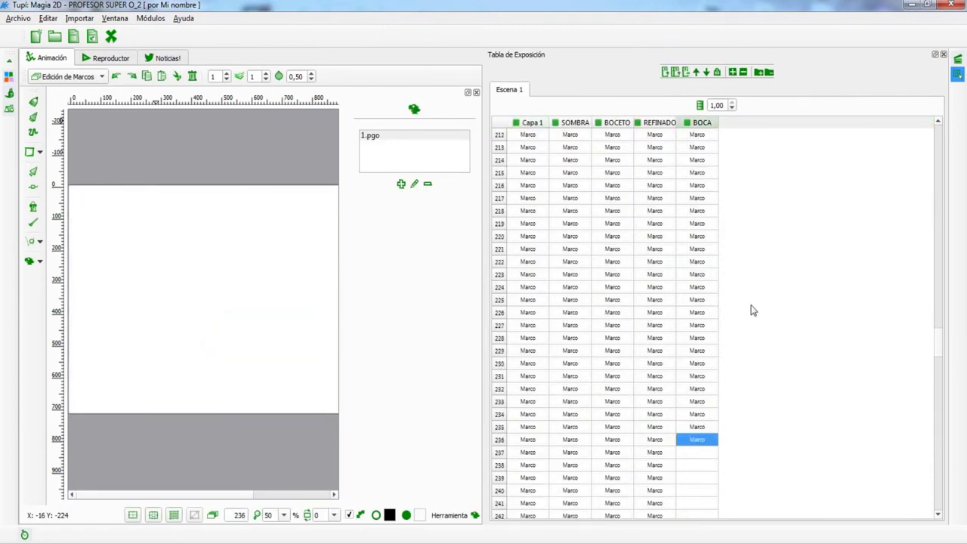
key(Delete)
key(Delete)
key(Delete)
key(Delete)
key(Delete)
key(Delete)
key(Delete)
key(Delete)
key(Delete)
key(Delete)
key(Delete)
key(Delete)
key(Delete)
key(Delete)
key(Delete)
key(Delete)
key(Delete)
key(Delete)
key(Delete)
key(Delete)
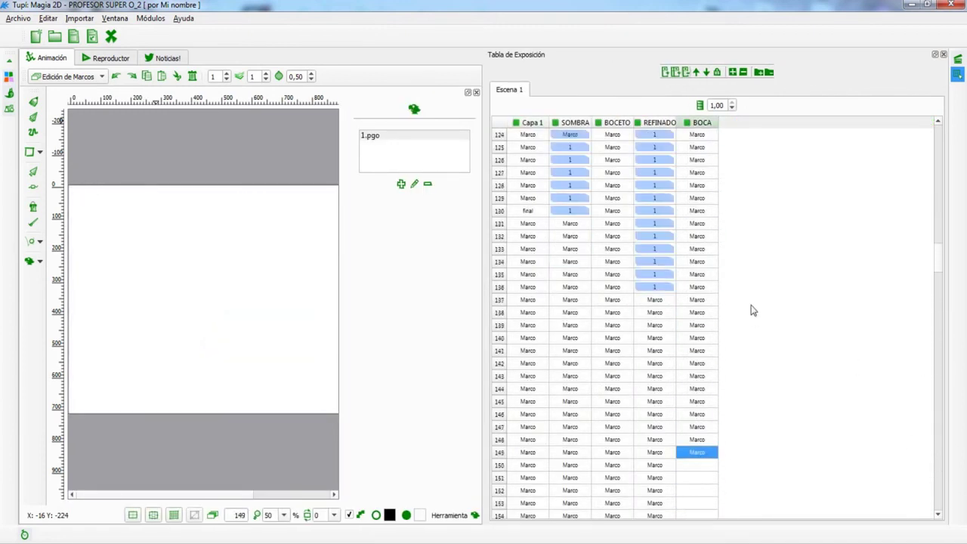
- Delete the empty frames at the end of the REFINADO layer so it ends at frame 136
scroll(680, 378, down, 10)
click(652, 327)
key(Delete)
key(Delete)
key(Delete)
key(Delete)
key(Delete)
key(Delete)
key(Delete)
key(Delete)
key(Delete)
key(Delete)
key(Delete)
key(Delete)
key(Delete)
key(Delete)
key(Delete)
key(Delete)
key(Delete)
key(Delete)
key(Delete)
key(Delete)
key(Delete)
key(Delete)
key(Delete)
key(Delete)
key(Delete)
key(Delete)
key(Delete)
key(Delete)
key(Delete)
key(Delete)
key(Delete)
key(Delete)
key(Delete)
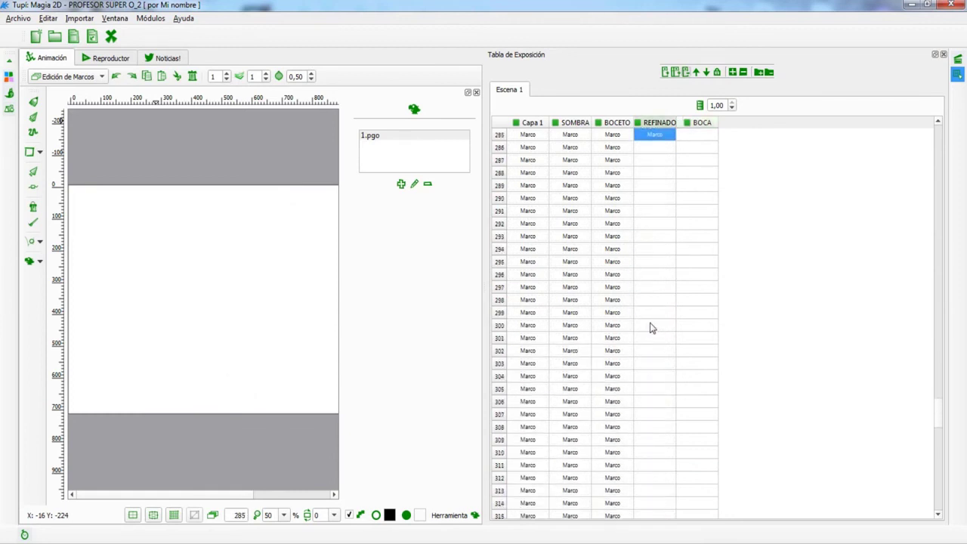
key(Delete)
key(Delete)
key(Delete)
key(Delete)
key(Delete)
key(Delete)
key(Delete)
key(Delete)
key(Delete)
key(Delete)
key(Delete)
key(Delete)
key(Delete)
key(Delete)
key(Delete)
key(Delete)
key(Delete)
key(Delete)
key(Delete)
key(Delete)
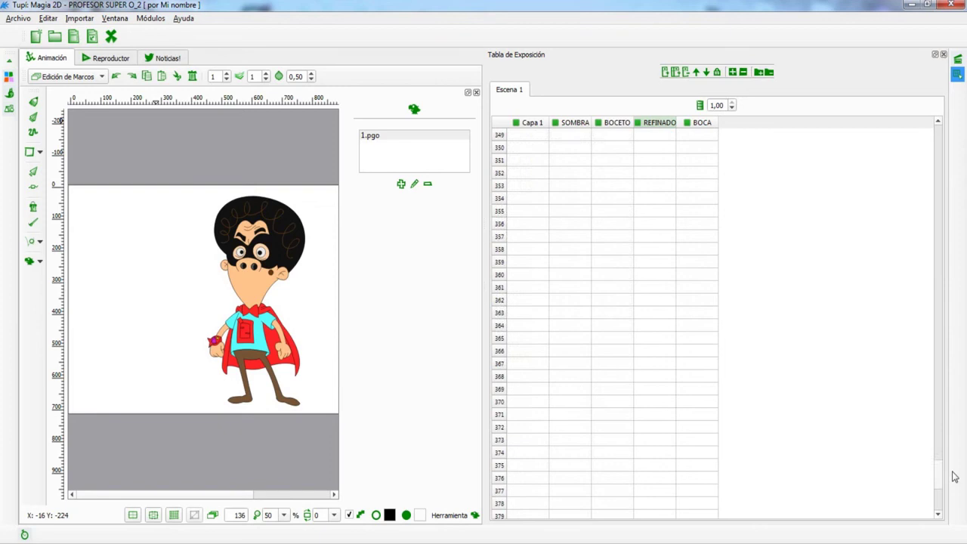
- Delete the empty frames at the end of the BOCETO layer back to frame 136
click(618, 428)
key(Delete)
key(Delete)
key(Delete)
key(Delete)
key(Delete)
key(Delete)
key(Delete)
key(Delete)
key(Delete)
key(Delete)
key(Delete)
key(Delete)
key(Delete)
key(Delete)
key(Delete)
key(Delete)
key(Delete)
key(Delete)
key(Delete)
key(Delete)
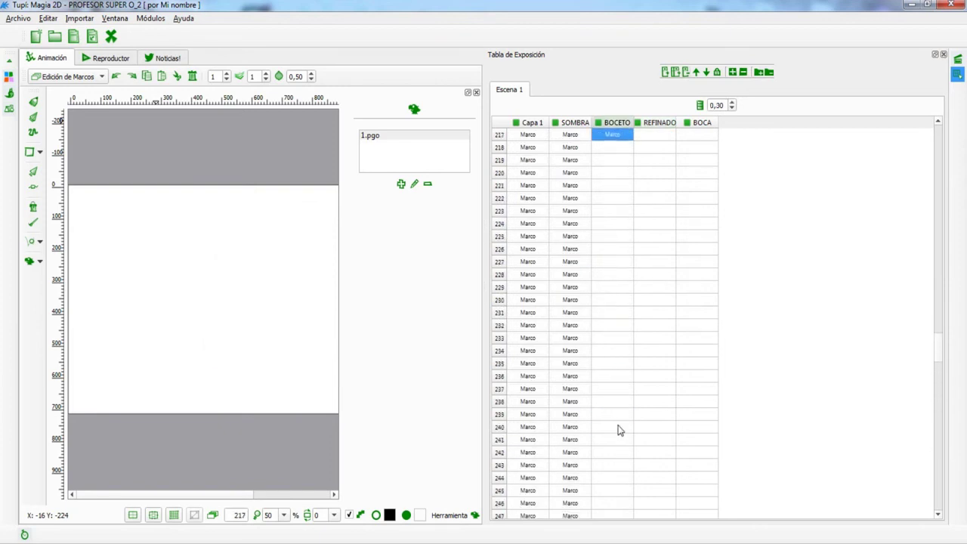
key(Delete)
key(Delete)
key(Delete)
key(Delete)
key(Delete)
key(Delete)
key(Delete)
key(Delete)
key(Delete)
key(Delete)
scroll(608, 435, down, 5)
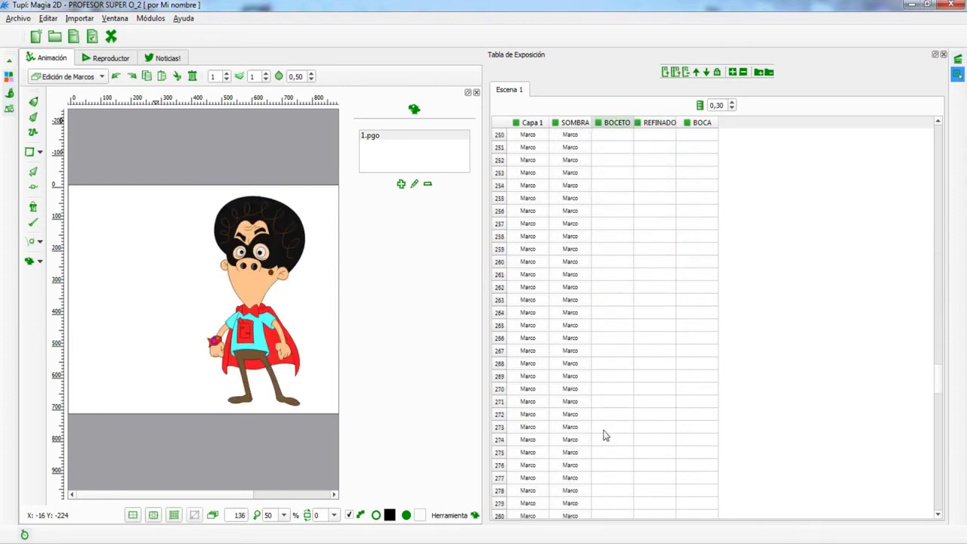
- Delete the surplus empty frames at the end of the SOMBRA layer back to frame 136
click(557, 371)
key(Delete)
key(Delete)
key(Delete)
key(Delete)
key(Delete)
key(Delete)
key(Delete)
key(Delete)
key(Delete)
key(Delete)
key(Delete)
key(Delete)
key(Delete)
key(Delete)
key(Delete)
key(Delete)
key(Delete)
key(Delete)
key(Delete)
key(Delete)
key(Delete)
key(Delete)
key(Delete)
key(Delete)
key(Delete)
key(Delete)
key(Delete)
key(Delete)
key(Delete)
key(Delete)
key(Delete)
key(Delete)
key(Delete)
key(Delete)
key(Delete)
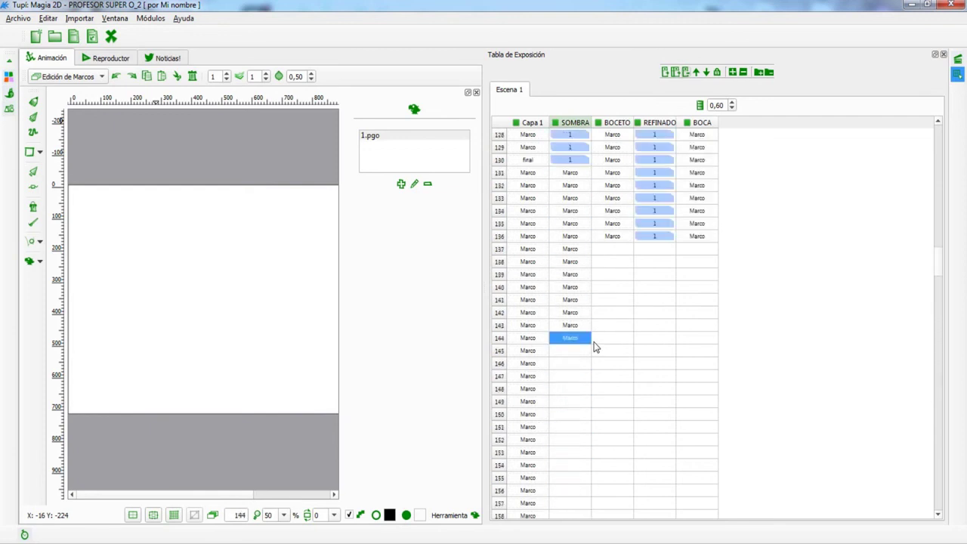
- Delete the surplus empty frames at the end of the Capa 1 layer so it ends at frame 136
scroll(576, 421, up, 3)
click(538, 301)
key(Delete)
key(Delete)
key(Delete)
key(Delete)
key(Delete)
key(Delete)
key(Delete)
key(Delete)
key(Delete)
key(Delete)
key(Delete)
key(Delete)
key(Delete)
key(Delete)
key(Delete)
key(Delete)
key(Delete)
key(Delete)
key(Delete)
key(Delete)
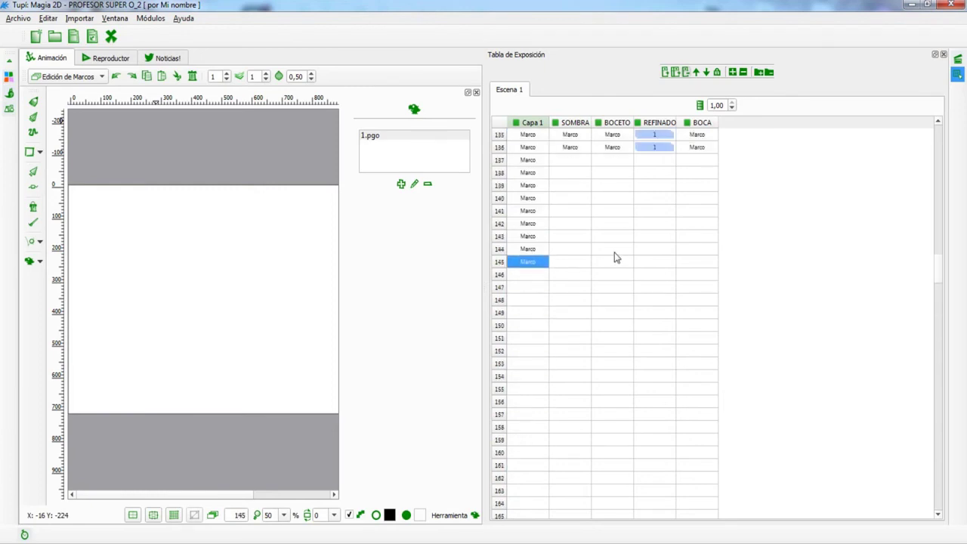
key(Delete)
key(Delete)
key(Delete)
key(Delete)
key(Delete)
key(Delete)
key(Delete)
key(Delete)
key(Delete)
key(Delete)
- Save the project and play the trimmed scene in the player
key(ctrl+s)
click(106, 58)
click(480, 434)
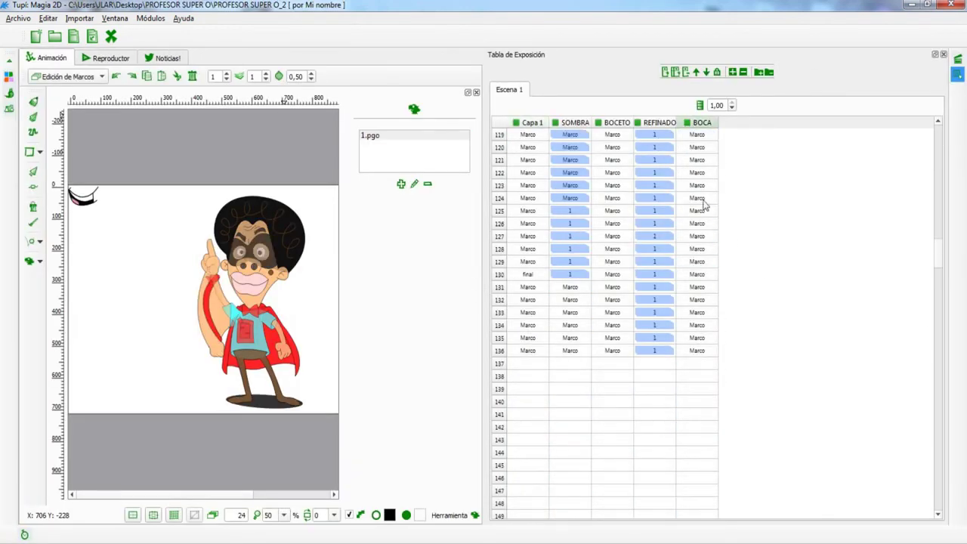
- Fill frames 131 to 136 of the BOCA and SOMBRA layers with their mouth and shadow drawings
click(698, 288)
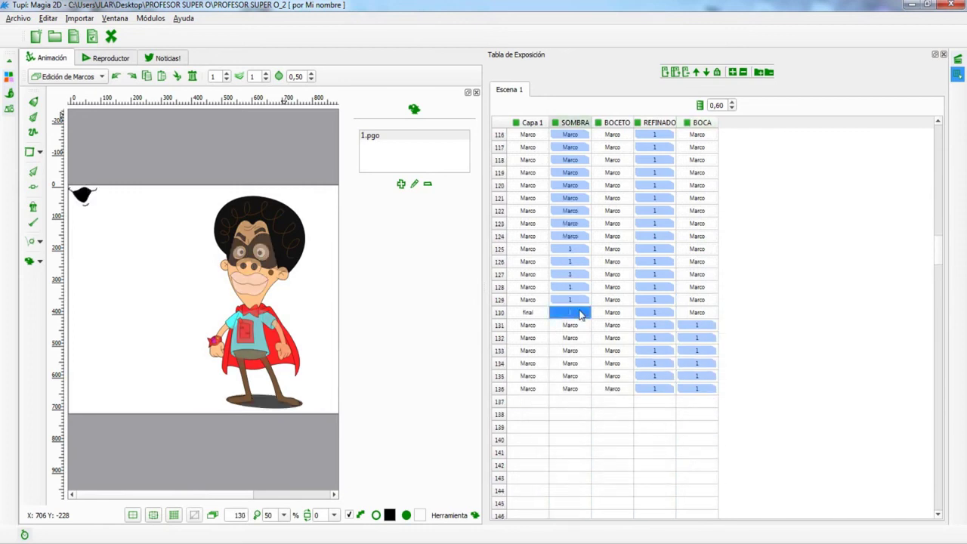
drag(579, 316, 579, 388)
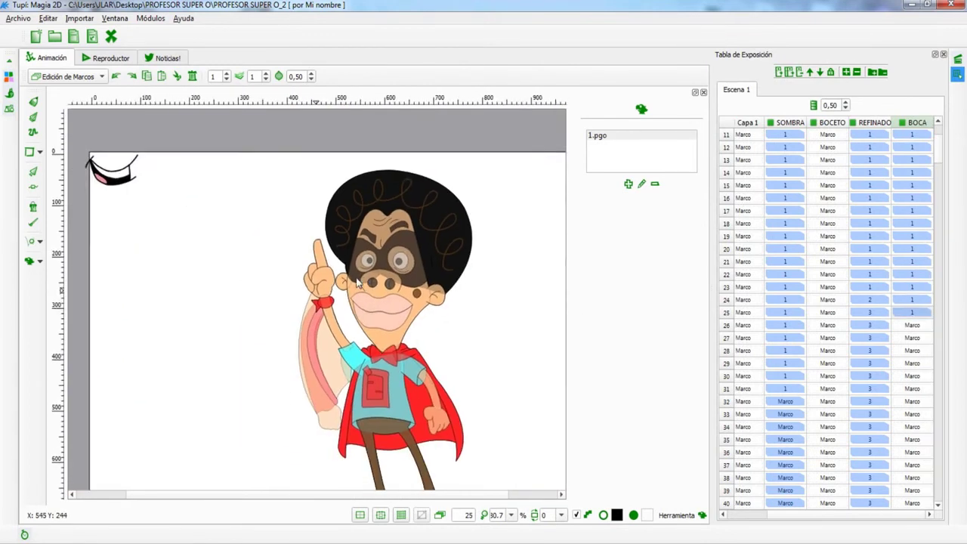
- Draw a tooth shape filled with #fff6ee and a second curve beneath it between the lips in BOCA frame 25
drag(714, 210, 718, 210)
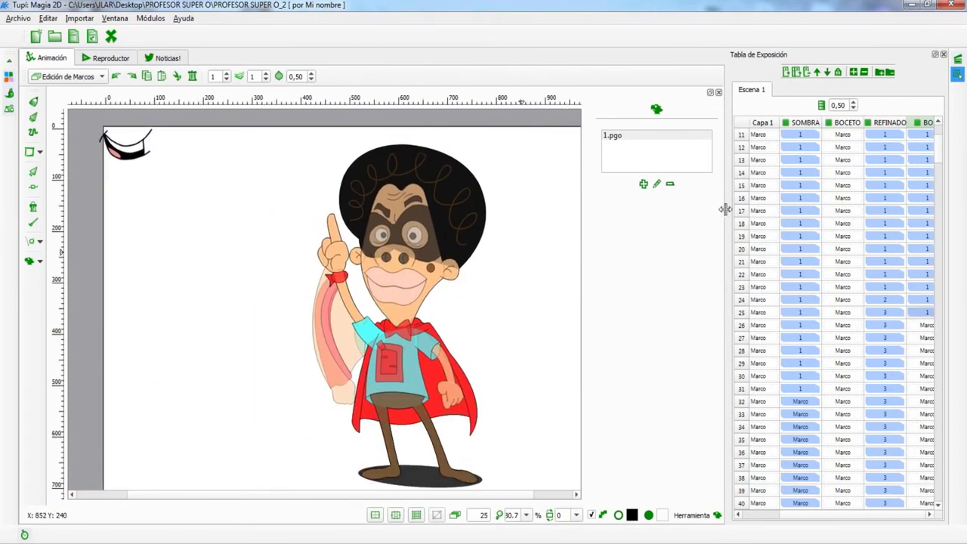
click(9, 77)
click(100, 81)
click(234, 152)
click(261, 183)
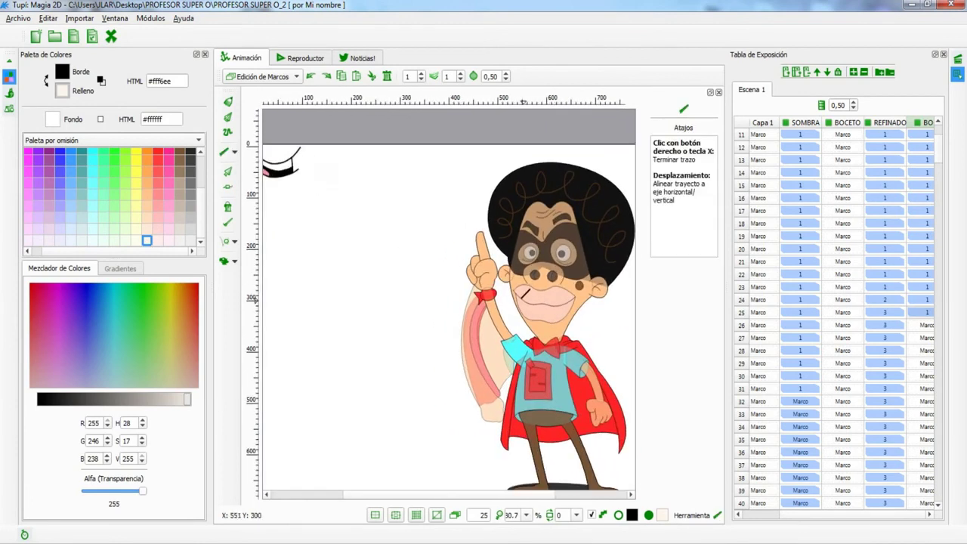
scroll(588, 319, up, 2)
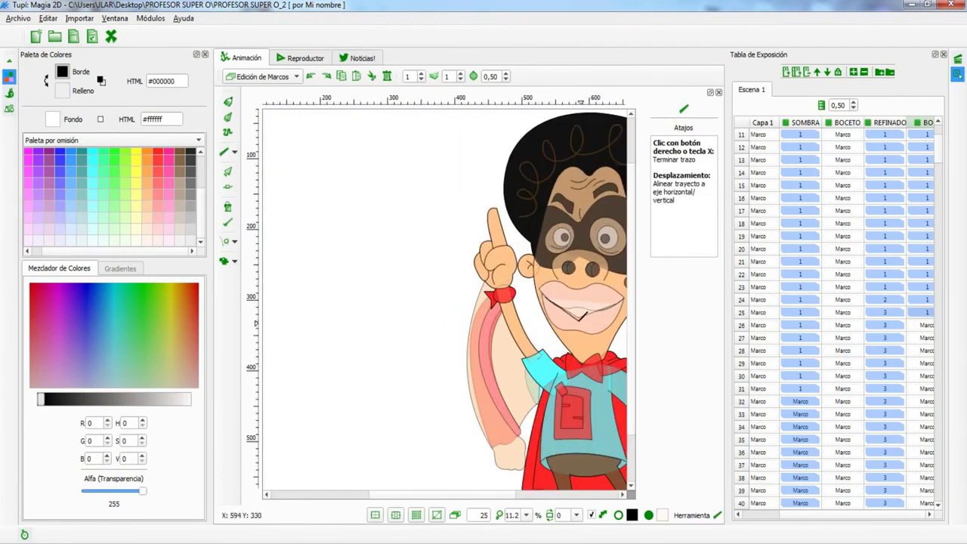
scroll(597, 302, up, 4)
click(282, 275)
click(578, 301)
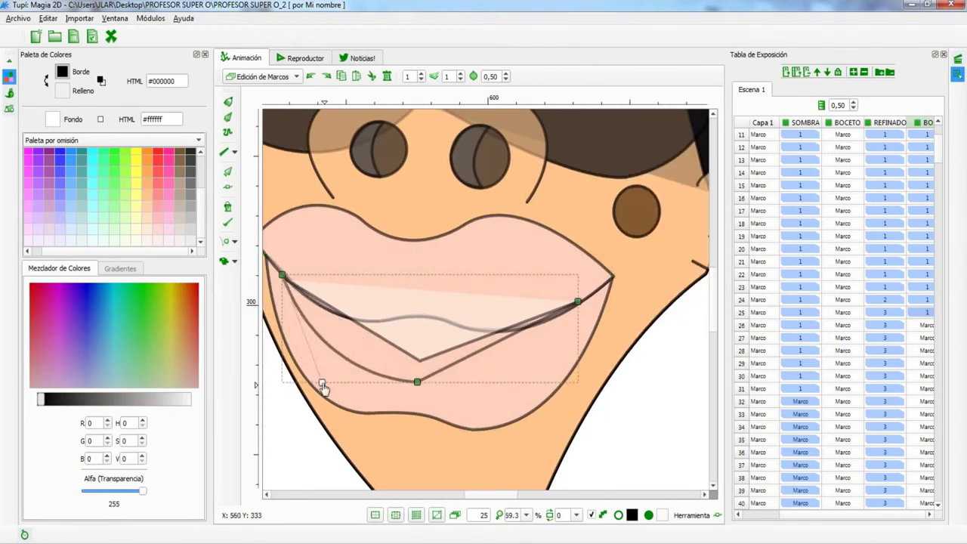
- Bend the lower edge of the teeth in BOCA frame 25 into a smooth arc between the mouth corners
scroll(529, 363, down, 1)
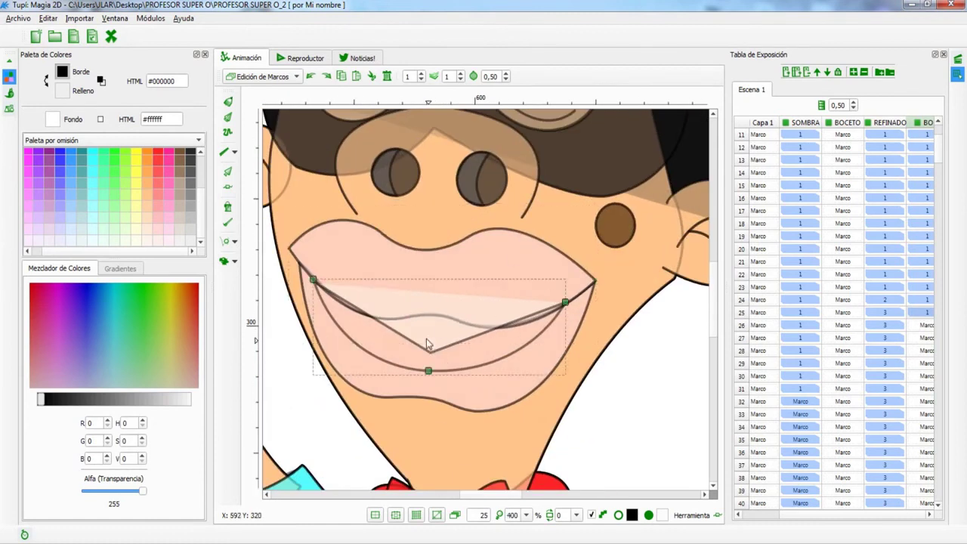
key(o)
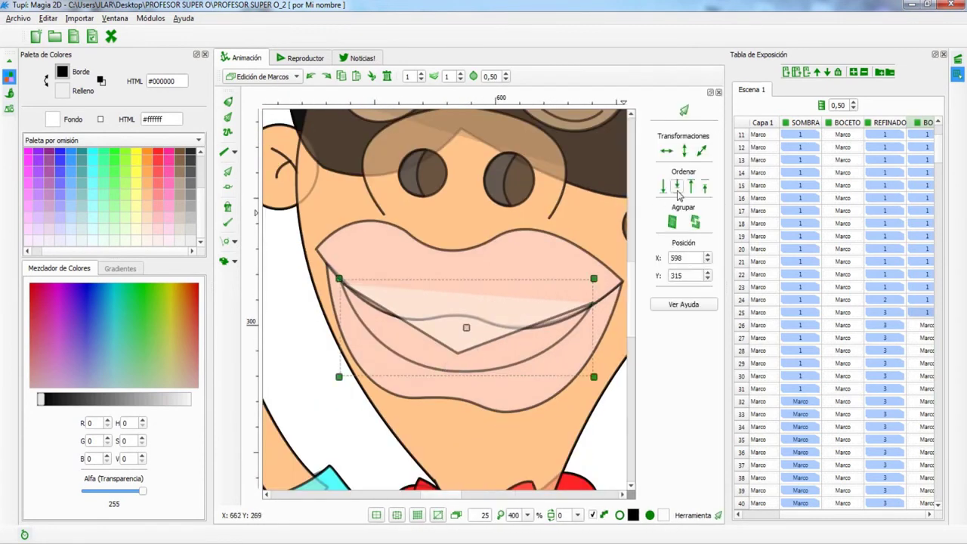
key(n)
drag(574, 331, 540, 363)
drag(349, 295, 378, 340)
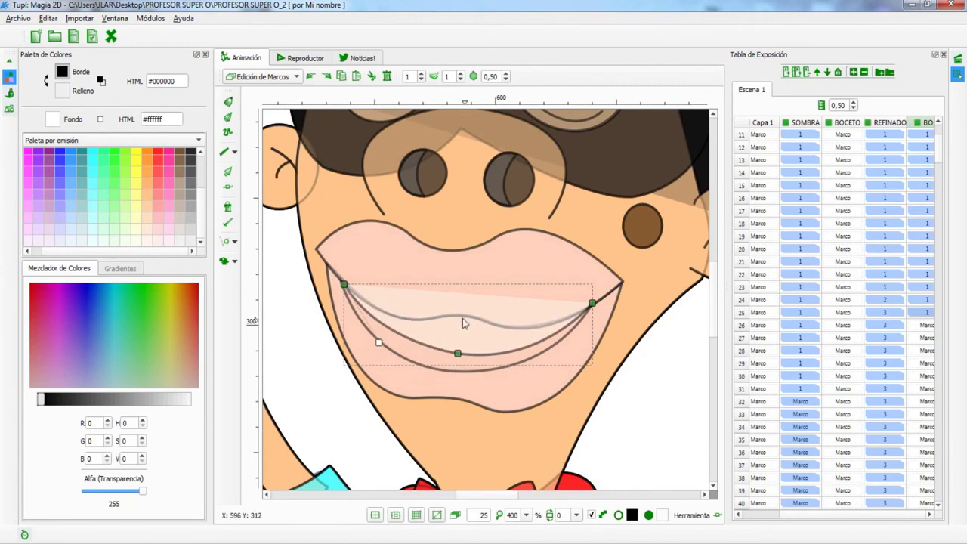
- Try the fill colour #ff59ac and delete the extra curve beneath the teeth
scroll(486, 287, down, 2)
scroll(486, 287, up, 3)
click(174, 198)
scroll(416, 388, up, 2)
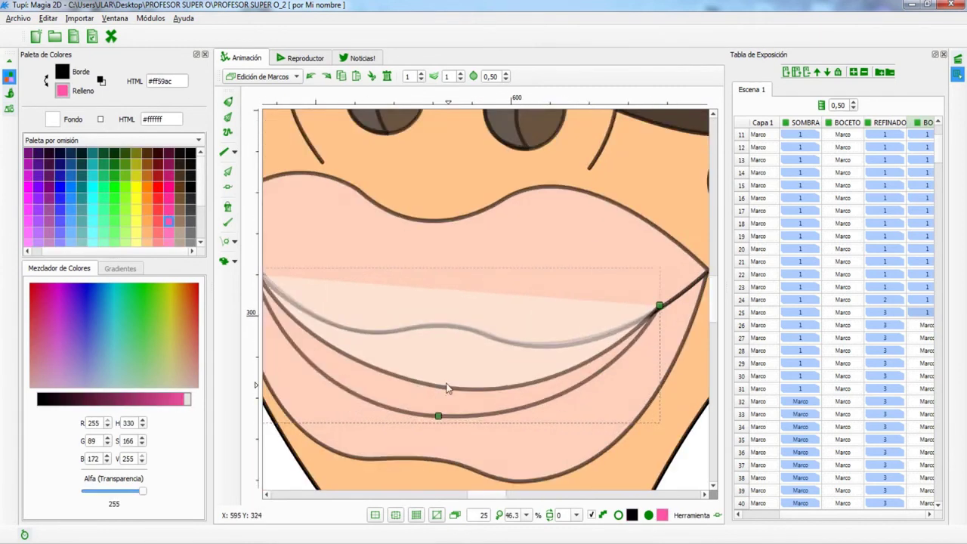
scroll(447, 371, down, 2)
key(o)
click(416, 368)
- Draw the open mouth's interior below the teeth as a curved shape filled with #020202
click(191, 153)
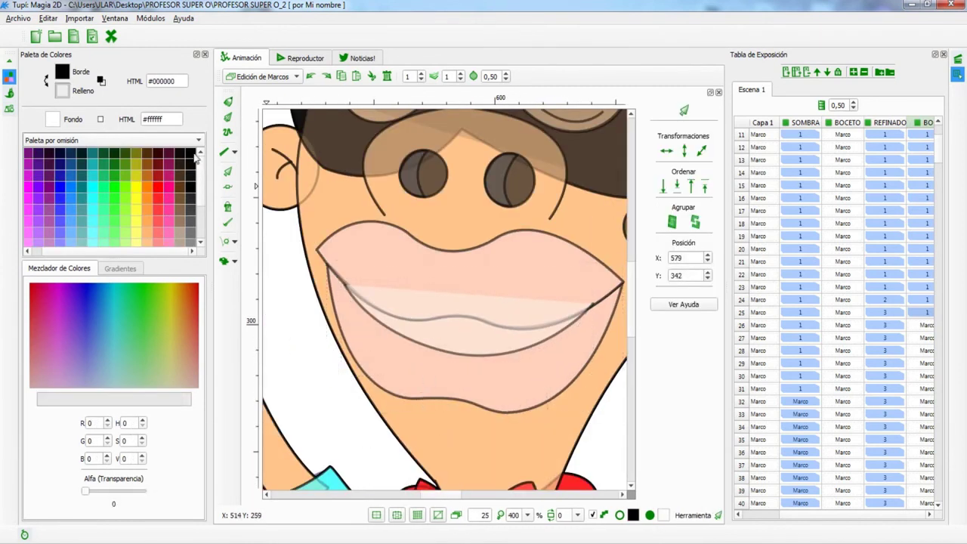
key(p)
drag(345, 284, 521, 329)
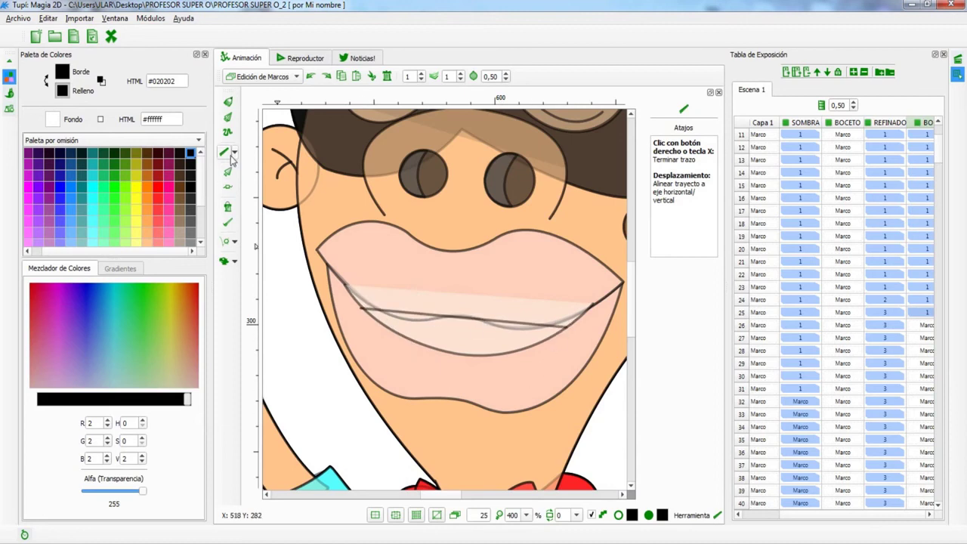
click(453, 348)
- Lower and resize the bottom lip, and arrange the black mouth interior behind the teeth in BOCA frame 25
key(o)
click(454, 355)
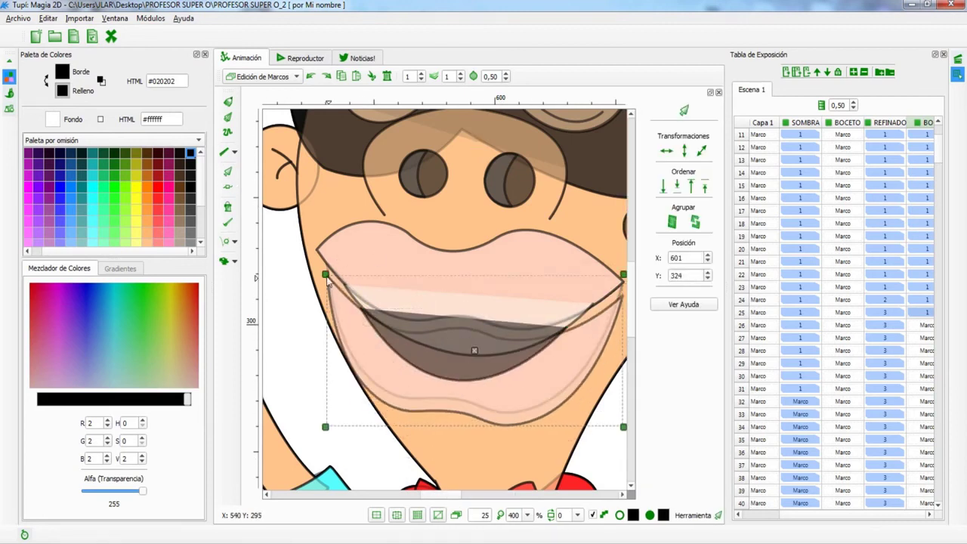
scroll(487, 285, down, 3)
scroll(486, 285, up, 3)
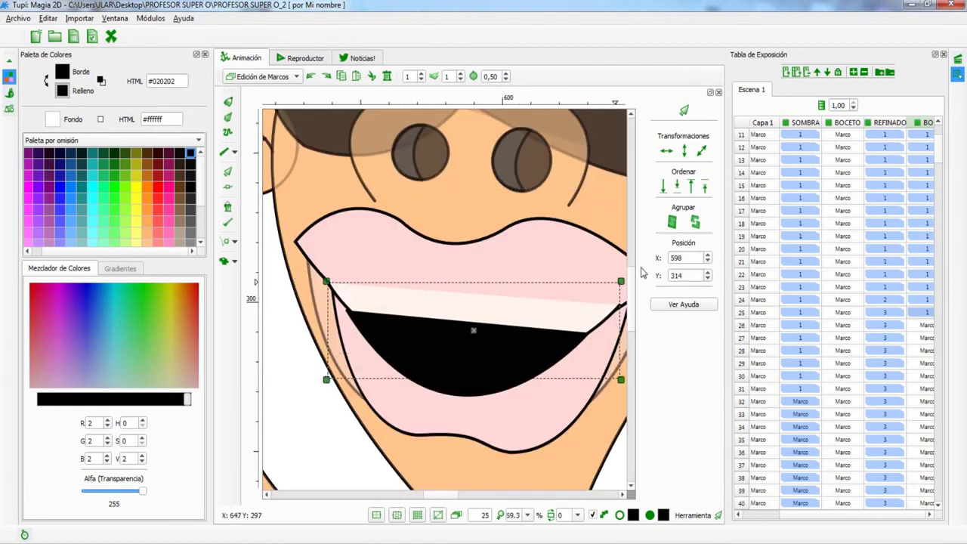
scroll(453, 348, down, 2)
click(445, 345)
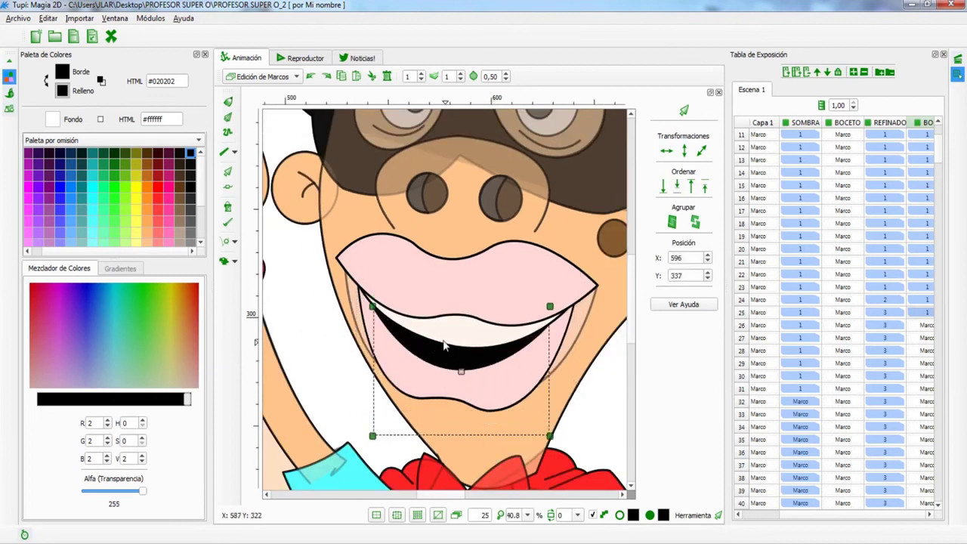
scroll(491, 340, down, 3)
click(543, 337)
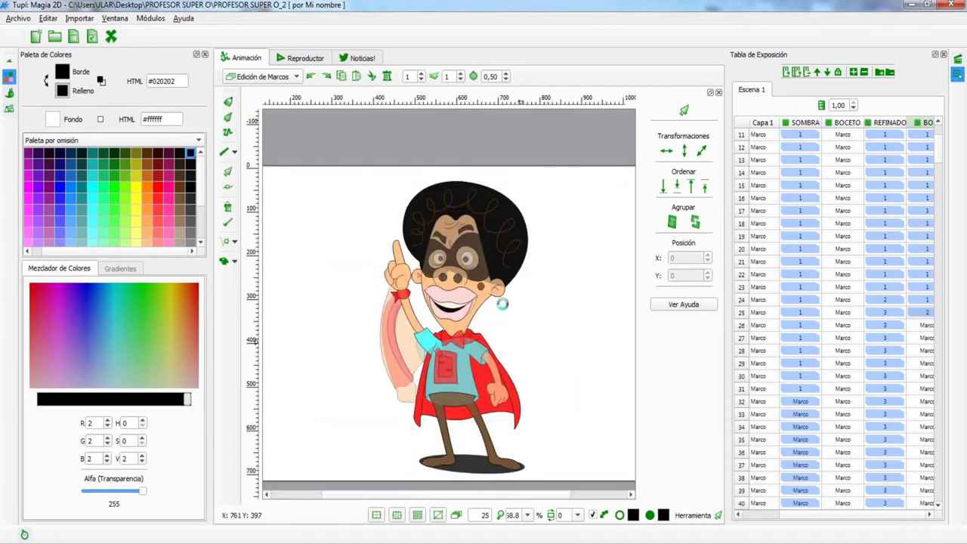
- Reuse the open mouth in BOCA frames 24 and 26, leaving out the black interior in frame 26
click(920, 301)
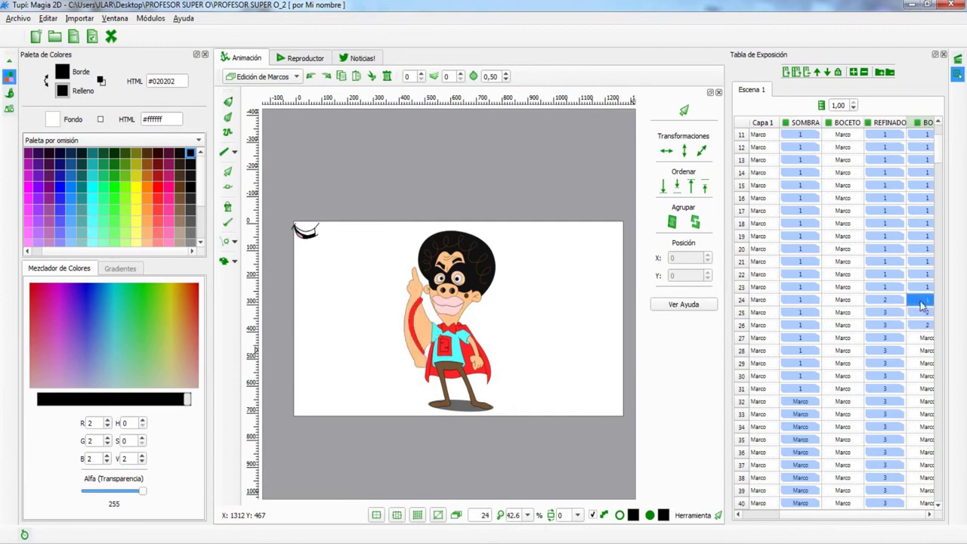
click(925, 313)
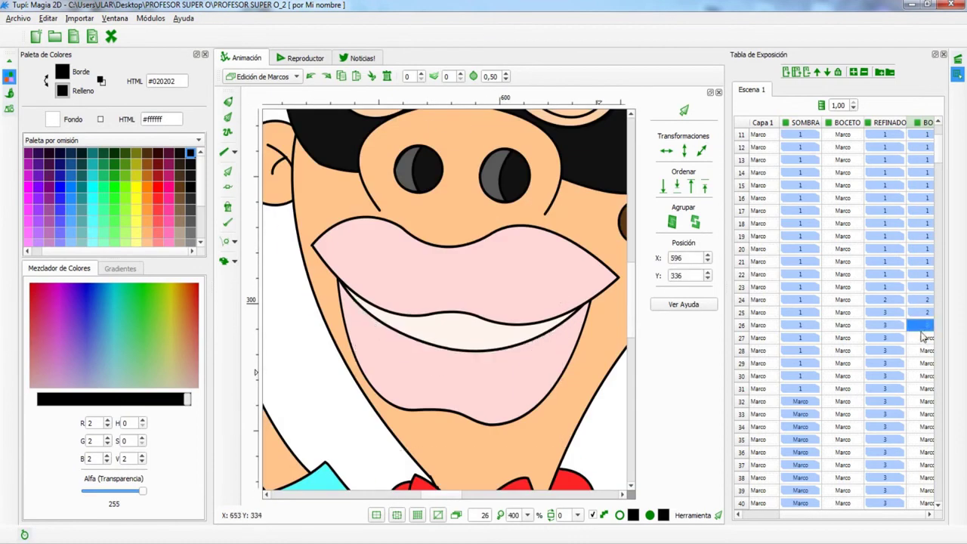
click(925, 313)
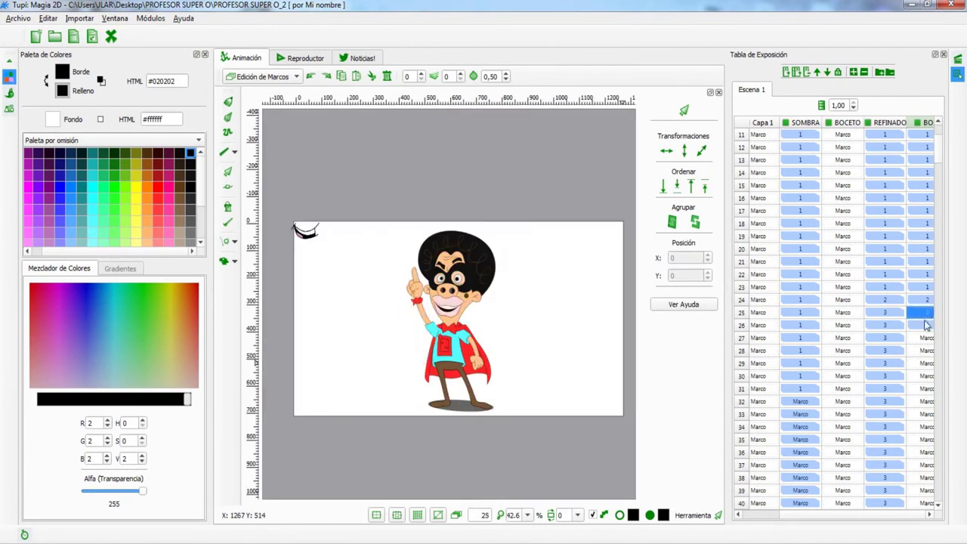
- Draw a black-filled circle between the lips in BOCA frame 29 for a rounded mouth opening
click(492, 360)
drag(573, 231, 553, 216)
click(235, 152)
click(261, 181)
mouse_move(349, 304)
mouse_down()
mouse_move(330, 293)
mouse_move(435, 309)
mouse_move(430, 329)
mouse_up()
scroll(450, 313, up, 3)
- Reshape the upper lip's nodes around the black circle and narrow the lips in BOCA frame 29
click(448, 306)
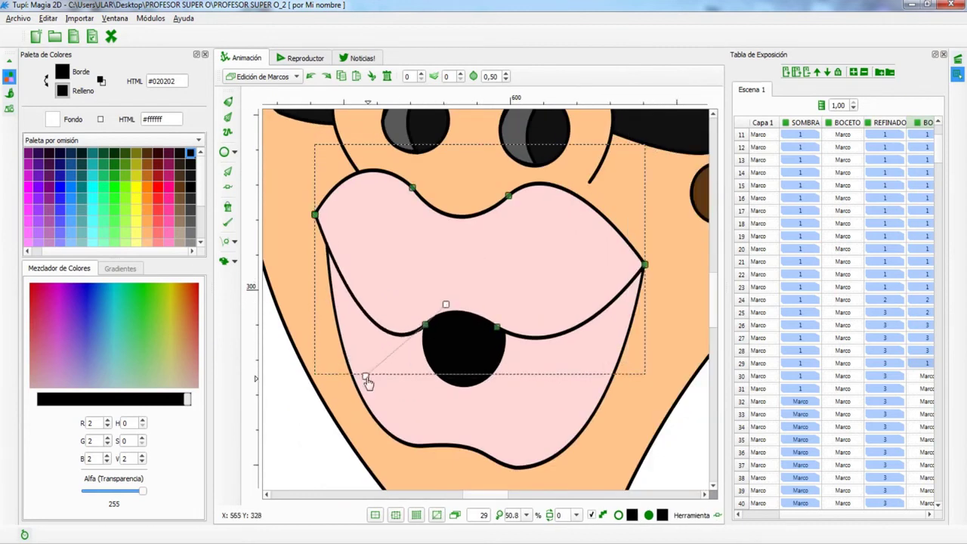
scroll(487, 325, down, 2)
click(367, 248)
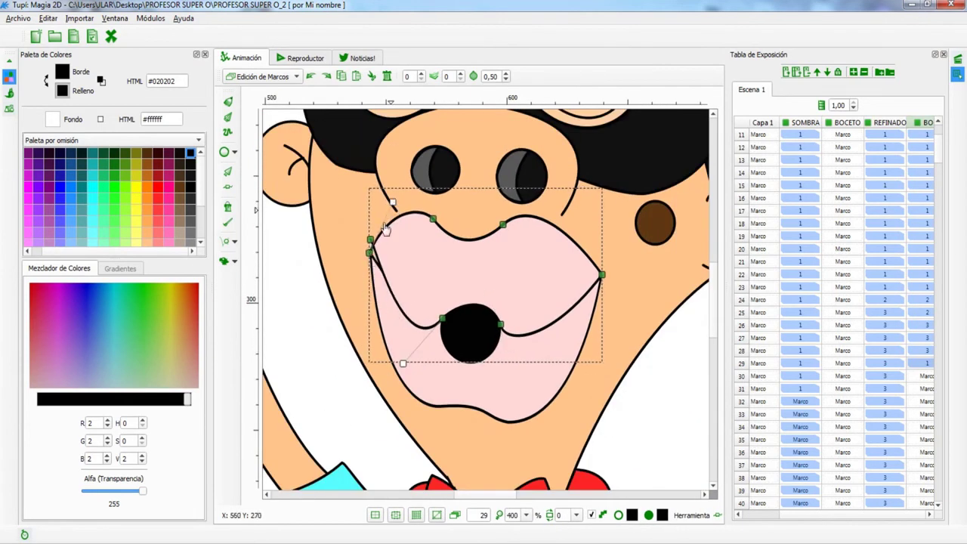
key(o)
click(471, 320)
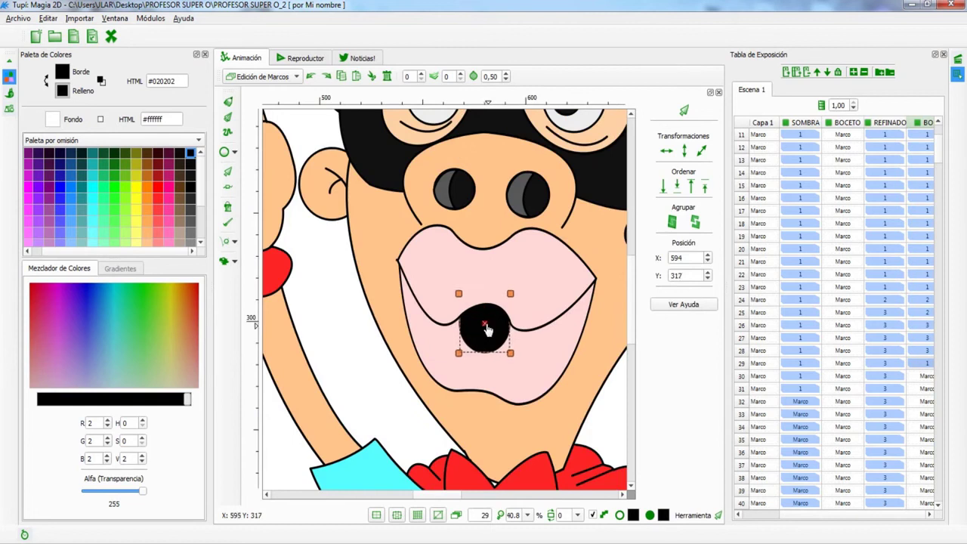
scroll(488, 329, down, 2)
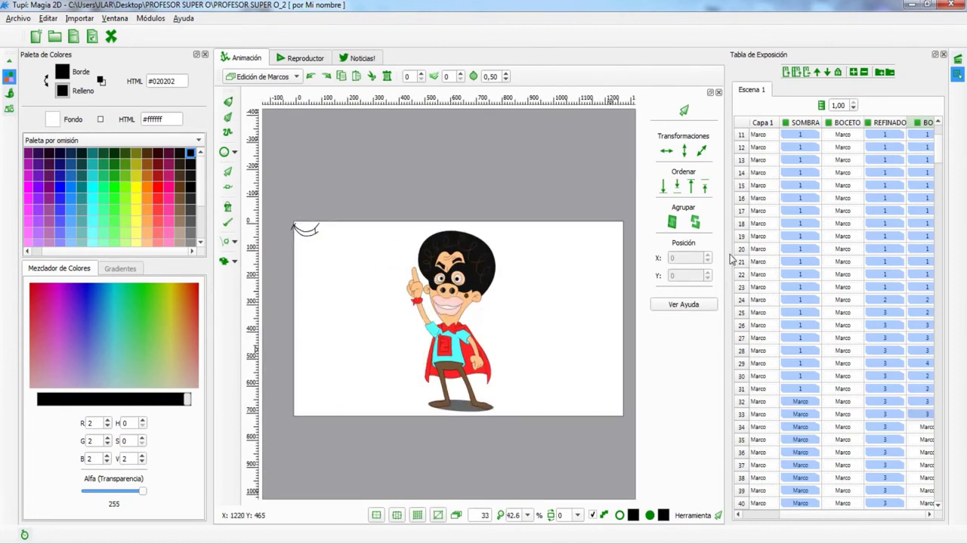
- Bring the whole BOCA column into view and preview the scene in the player before returning to the animation workspace
drag(732, 260, 786, 265)
click(913, 418)
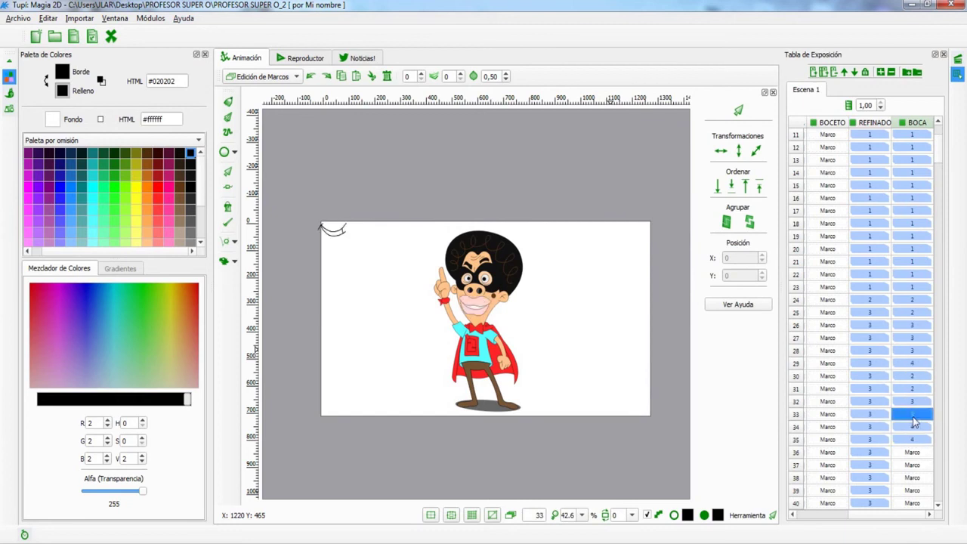
key(ctrl+2)
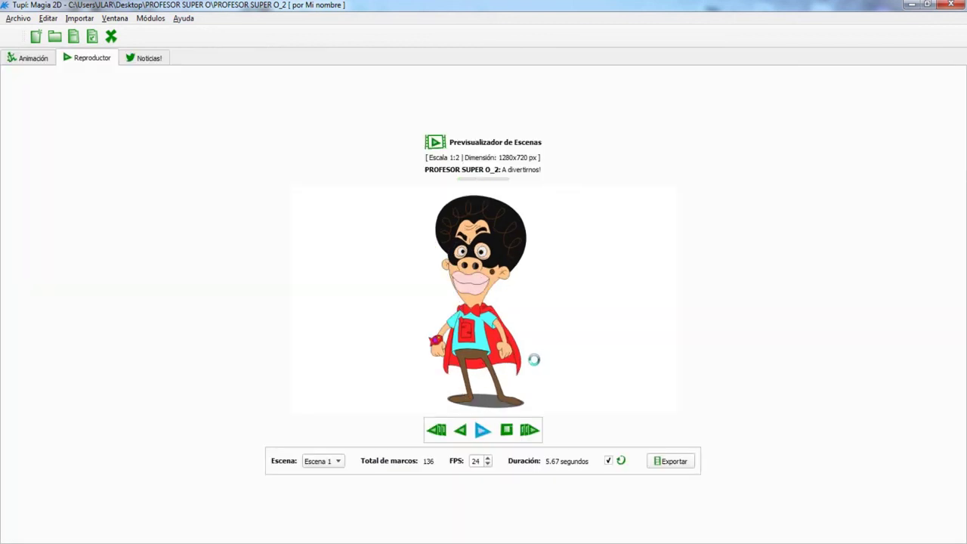
click(30, 59)
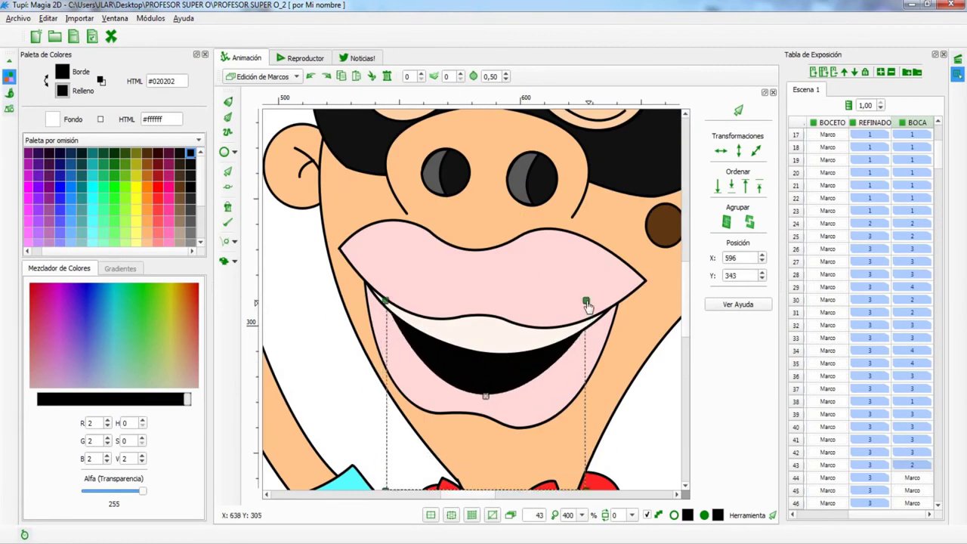
- Resize the lips and interior of the open mouth in BOCA frame 43 and save the project
scroll(483, 323, down, 3)
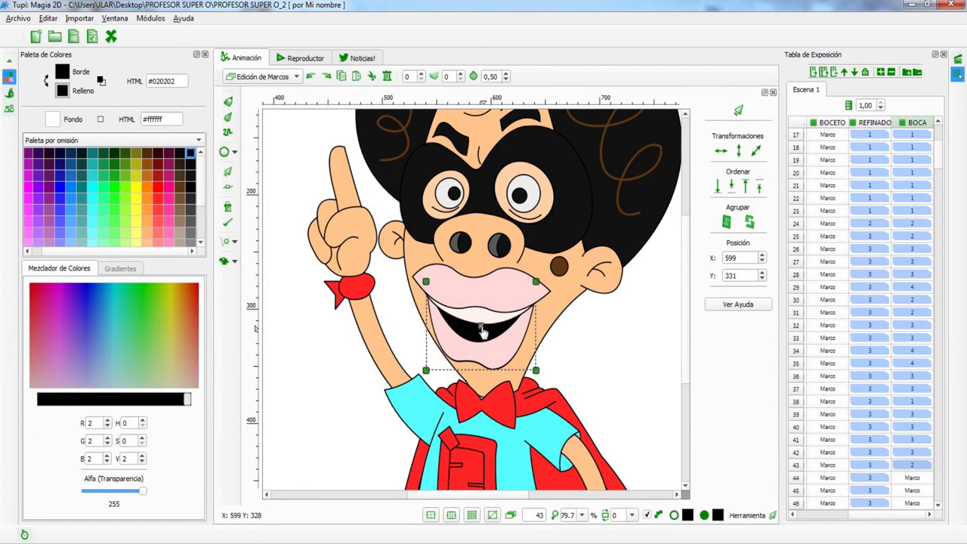
key(ctrl+s)
scroll(553, 261, up, 3)
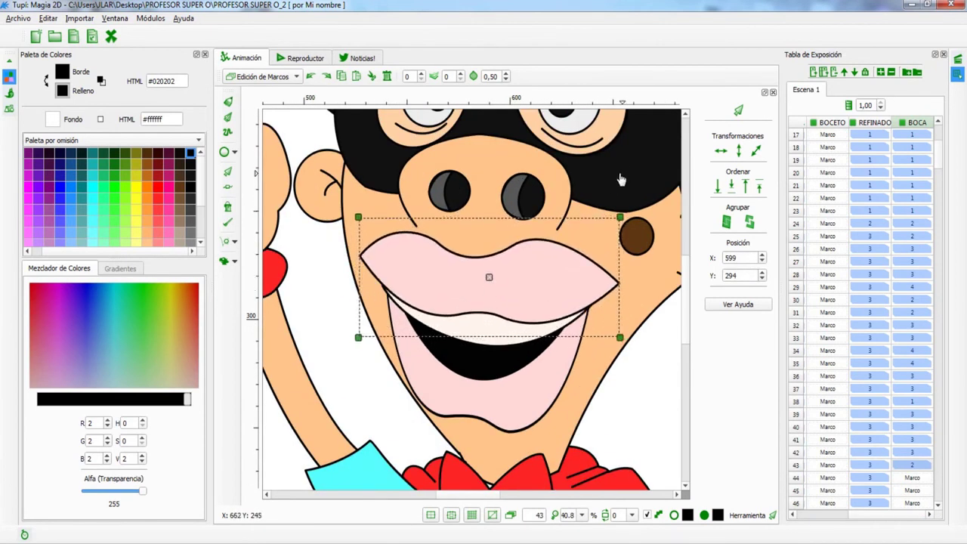
scroll(475, 343, down, 3)
scroll(476, 346, down, 1)
scroll(534, 282, up, 3)
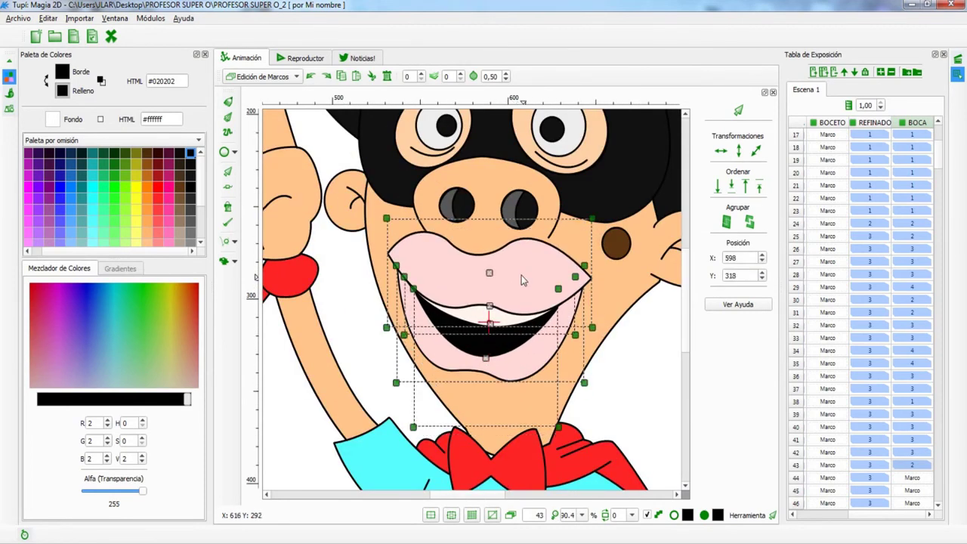
- Repeat mouth 5 in BOCA frame 44 and copy the mouth from frame 32 into frame 45, naming it 6
scroll(522, 278, down, 5)
key(Down)
scroll(521, 278, down, 2)
key(Down)
scroll(901, 255, down, 2)
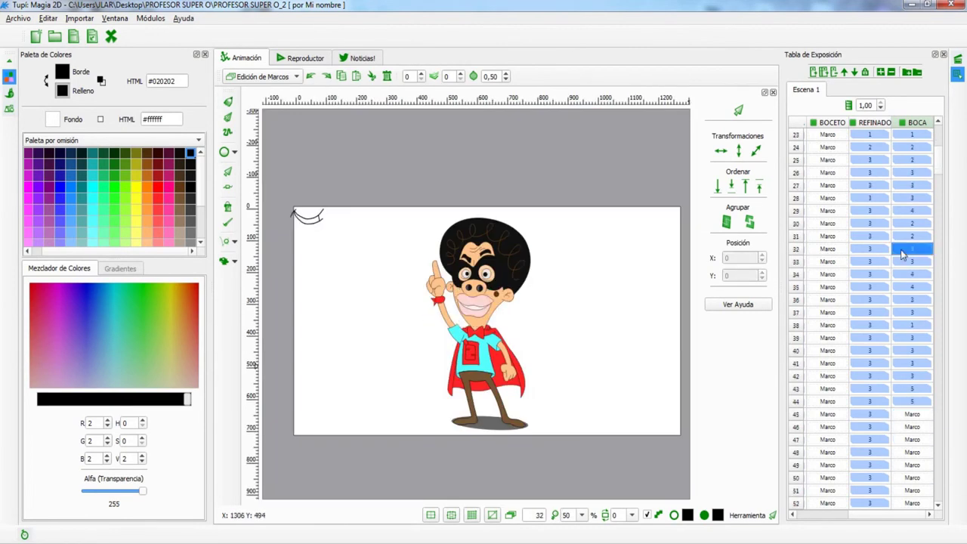
text(6)
key(Return)
key(p)
drag(404, 357, 462, 354)
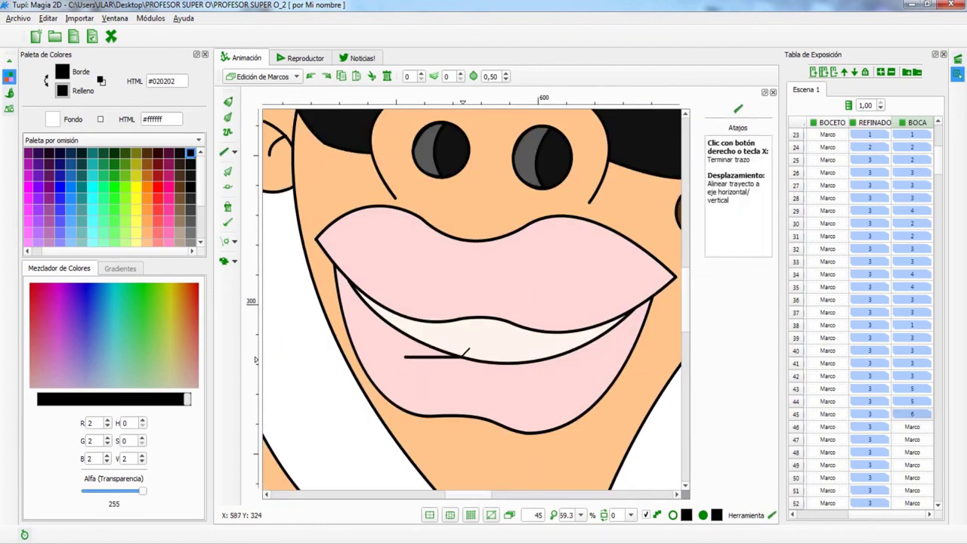
key(o)
click(409, 361)
key(o)
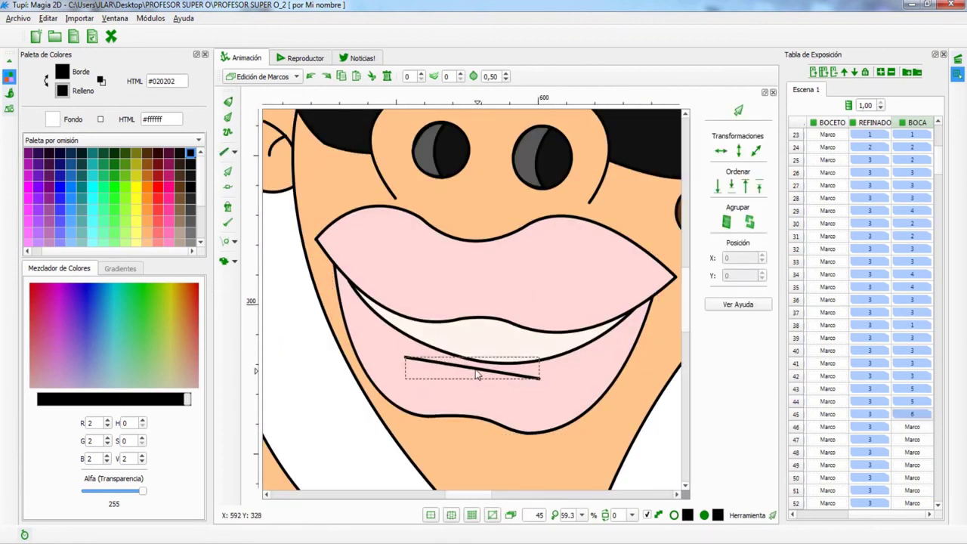
key(Delete)
- Draw two short curved strokes under the lower edge of the teeth in BOCA frame 45
key(p)
key(o)
click(422, 354)
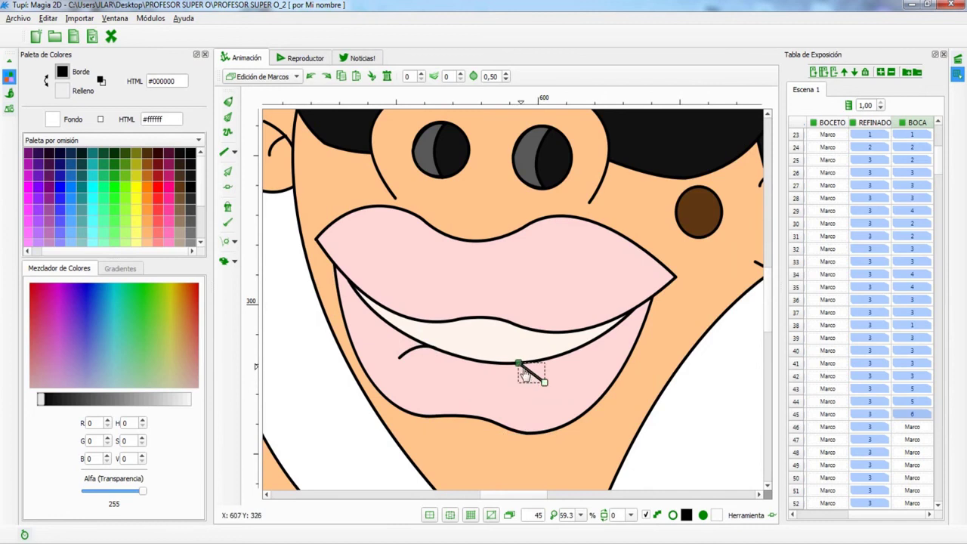
key(p)
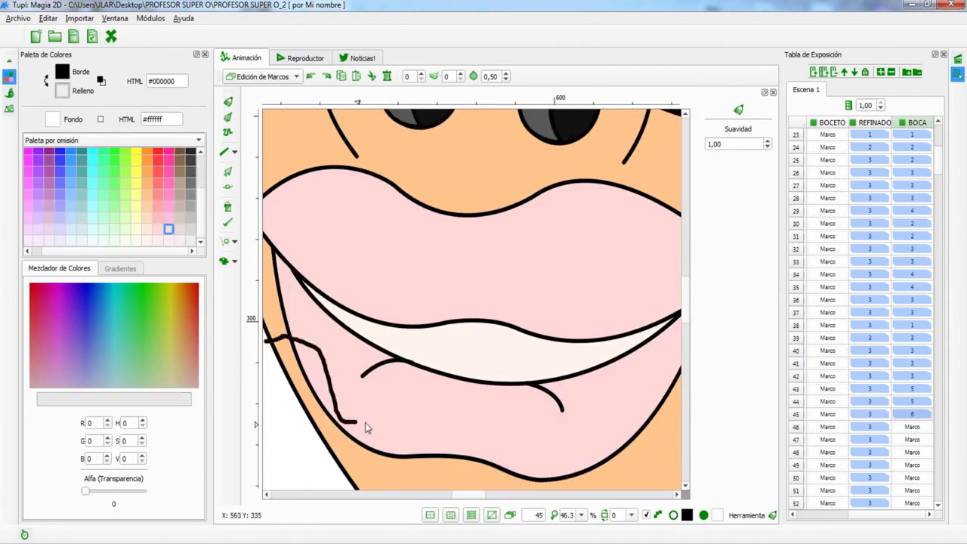
- Draw a rounded shape filled with pink #ffd9ec between the two short strokes below the teeth in BOCA frame 45
key(s)
click(396, 361)
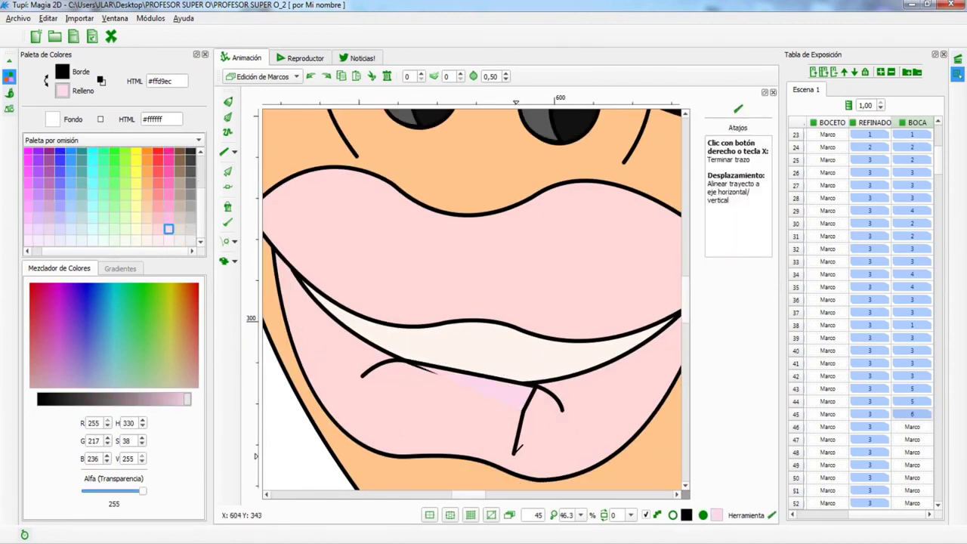
right_click(536, 382)
mouse_move(471, 371)
mouse_down()
mouse_move(508, 335)
mouse_move(370, 381)
mouse_up()
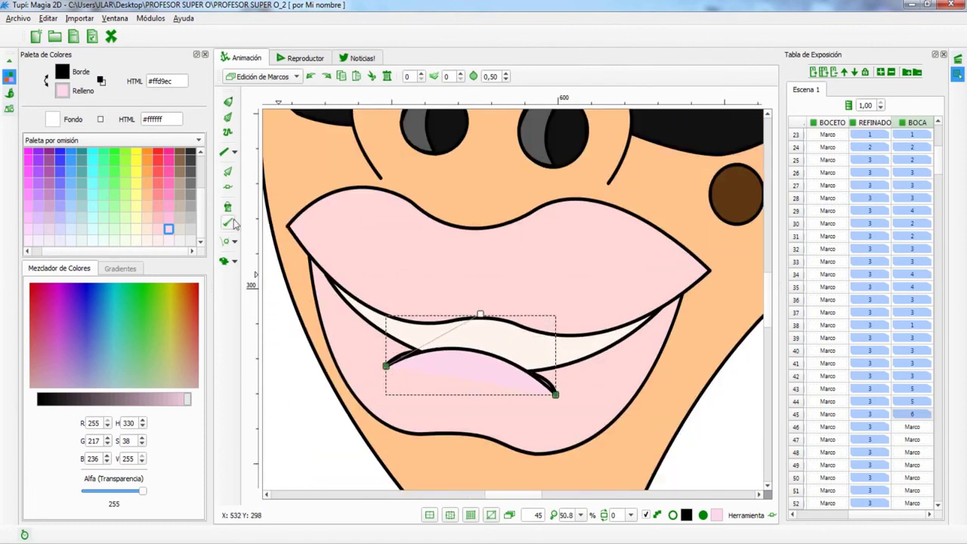
- Duplicate the pink rounded shape along the teeth's lower edge, moving and rotating one copy near the left corner of the mouth
key(o)
click(398, 364)
click(501, 390)
mouse_move(477, 391)
mouse_down()
mouse_move(422, 314)
mouse_move(454, 400)
mouse_move(384, 330)
mouse_up()
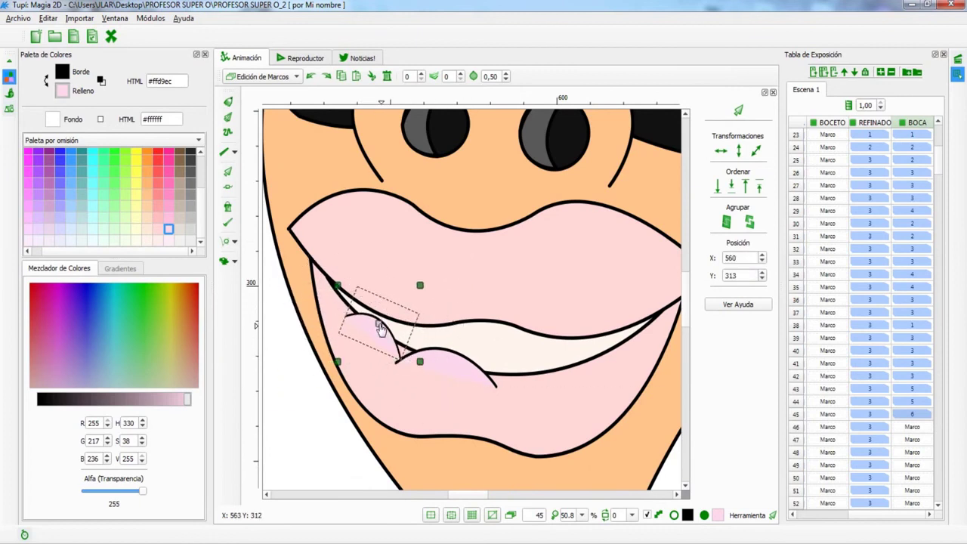
key(ctrl+v)
key(ctrl+v)
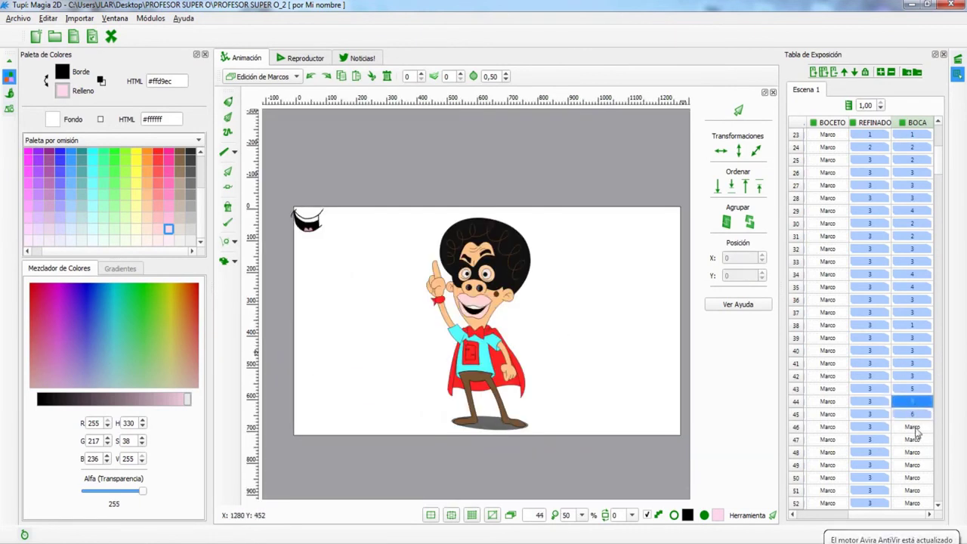
- Fill BOCA frames 46–51 with mouths 5, 3 and 4 for two frames each, and preview the scene in the player
scroll(907, 408, down, 3)
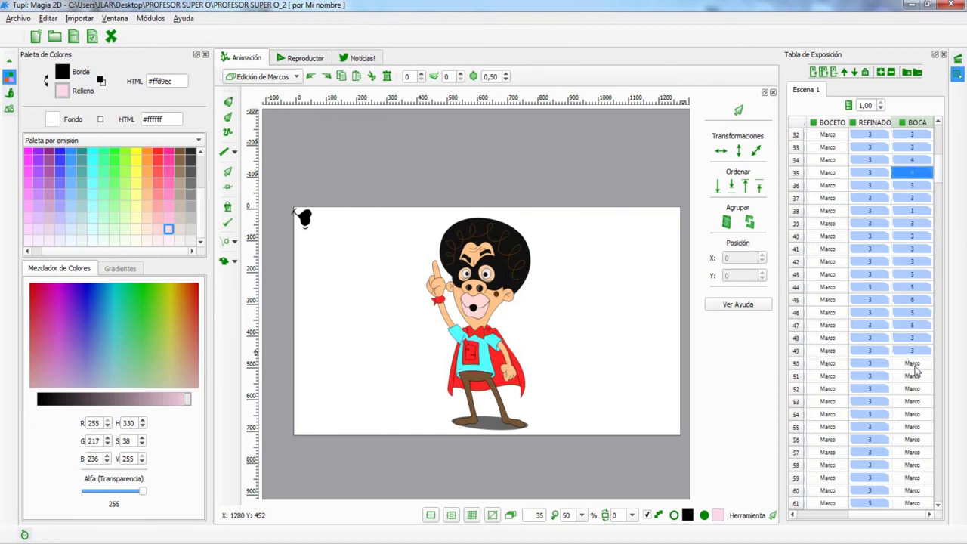
click(917, 376)
key(ctrl+v)
click(301, 57)
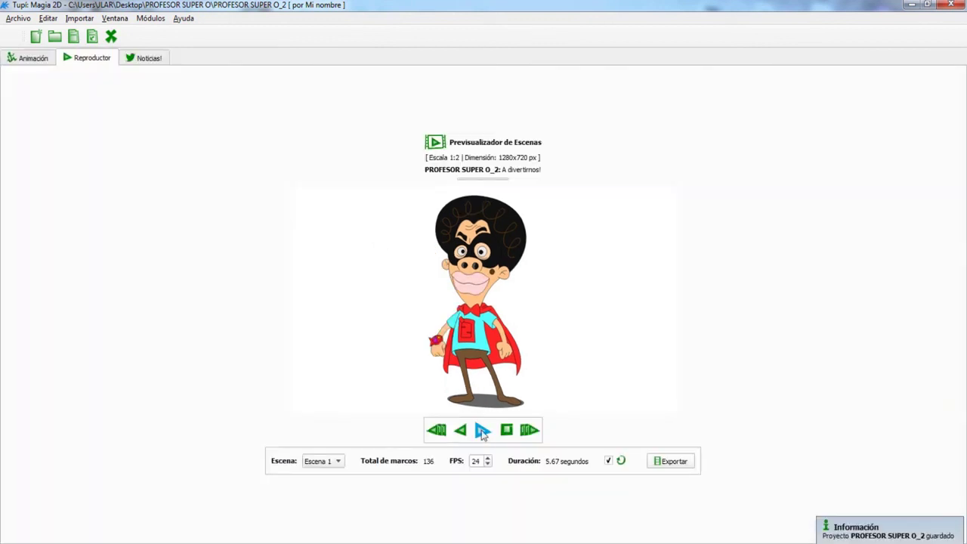
click(483, 431)
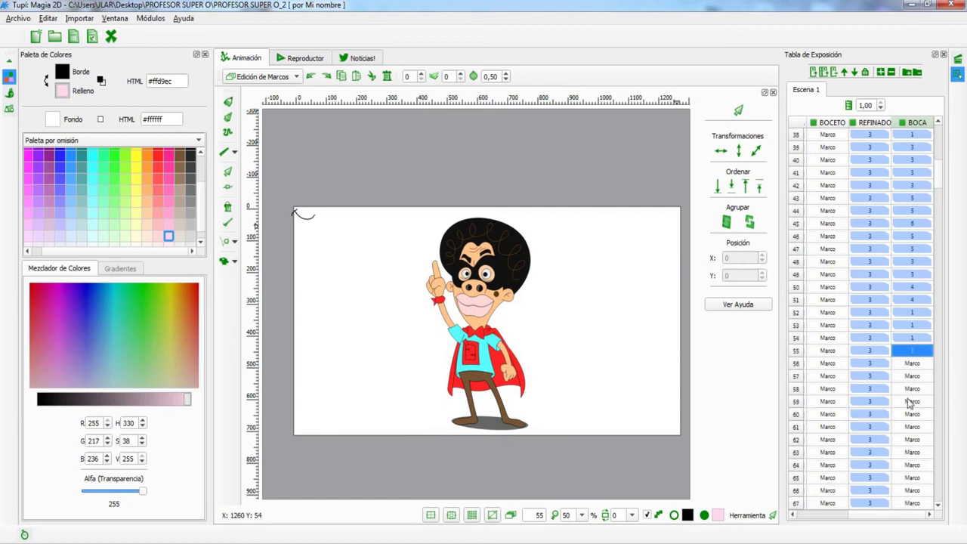
- Repeat mouth 1 in BOCA frames 52–65 and fill frames 66–69 with mouths 5, 3, 3 and 5
click(913, 287)
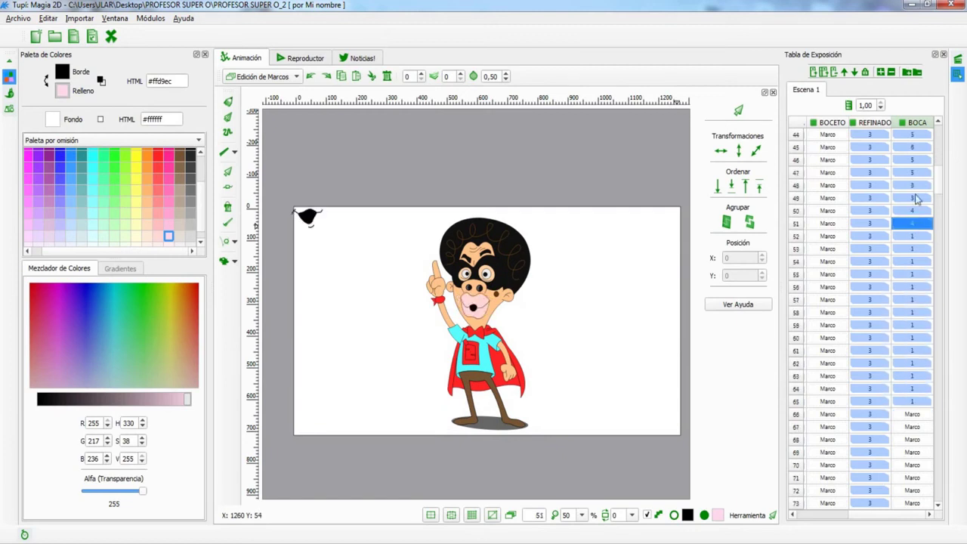
scroll(911, 378, down, 2)
click(916, 366)
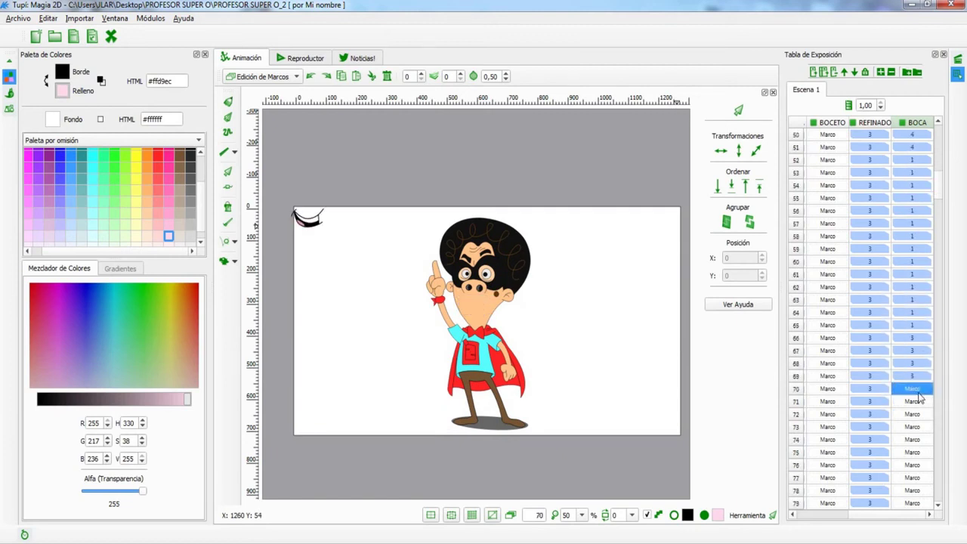
- Fill BOCA frames 70–79 with mouth 2 in 70–72, mouth 5 in 73–74, mouth 1 in 75–77 and mouth 3 in 78–79
scroll(915, 172, up, 5)
key(Up)
key(Up)
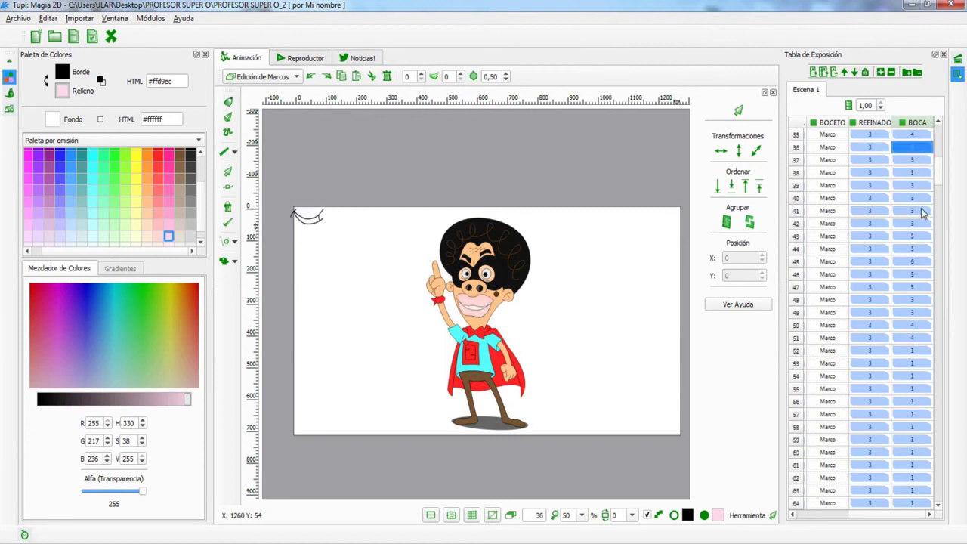
scroll(918, 250, down, 8)
click(913, 276)
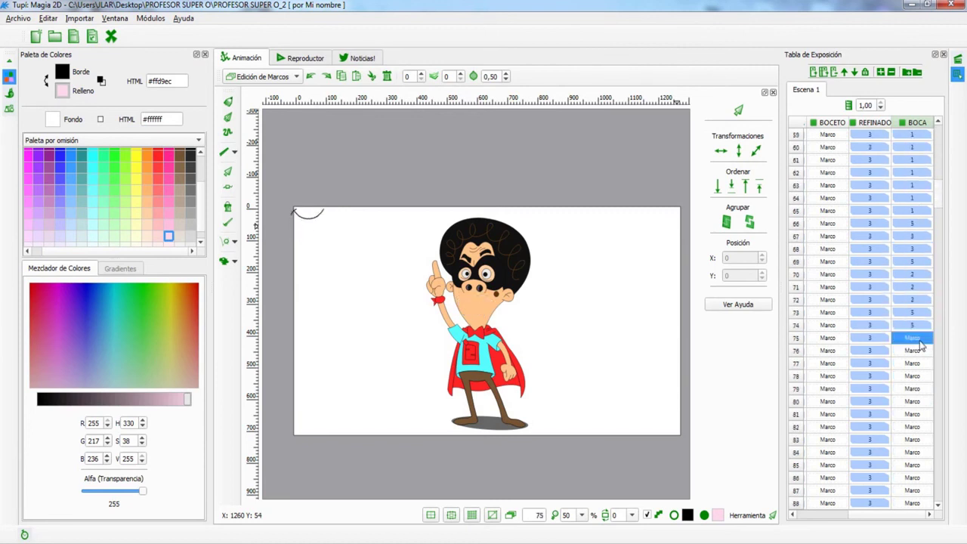
scroll(921, 333, down, 3)
click(918, 264)
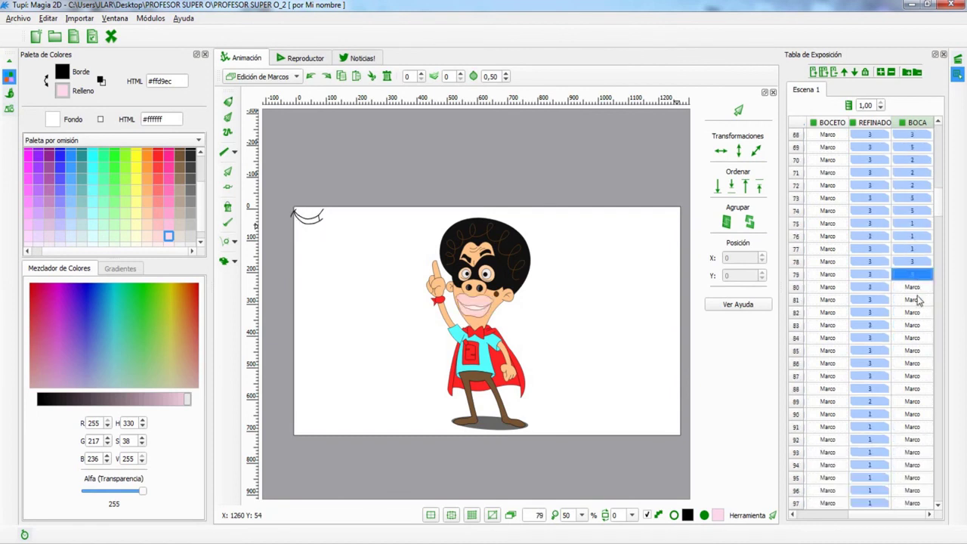
- Repeat mouth 4 in BOCA frames 80–82 and mouth 6 in frames 83–84
key(ctrl+v)
scroll(921, 306, up, 1)
key(ctrl+v)
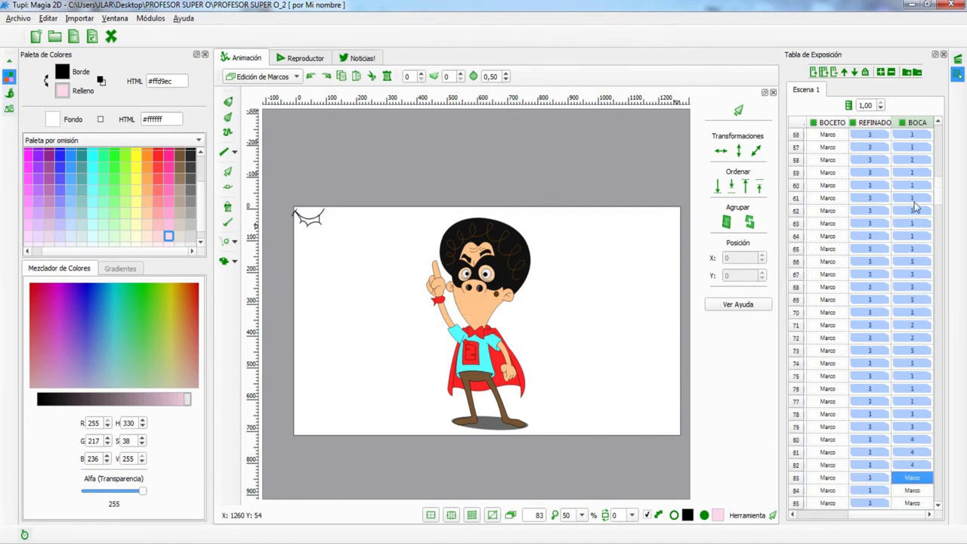
scroll(920, 310, down, 1)
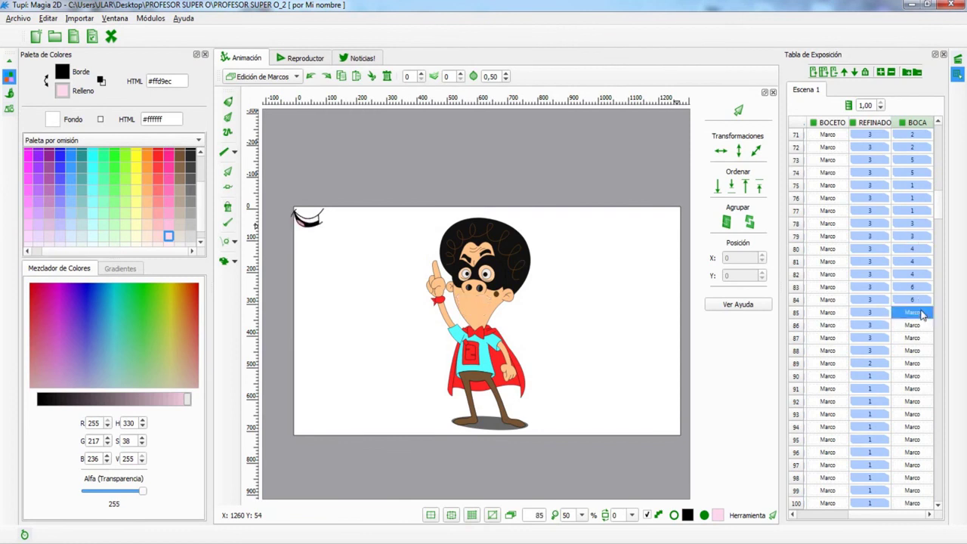
- Fill BOCA frames 85–92 with mouth 2 in 85–87, mouth 3 in 88–89 and mouth 4 in 90–92
click(922, 159)
scroll(927, 198, up, 1)
scroll(918, 257, down, 3)
click(917, 238)
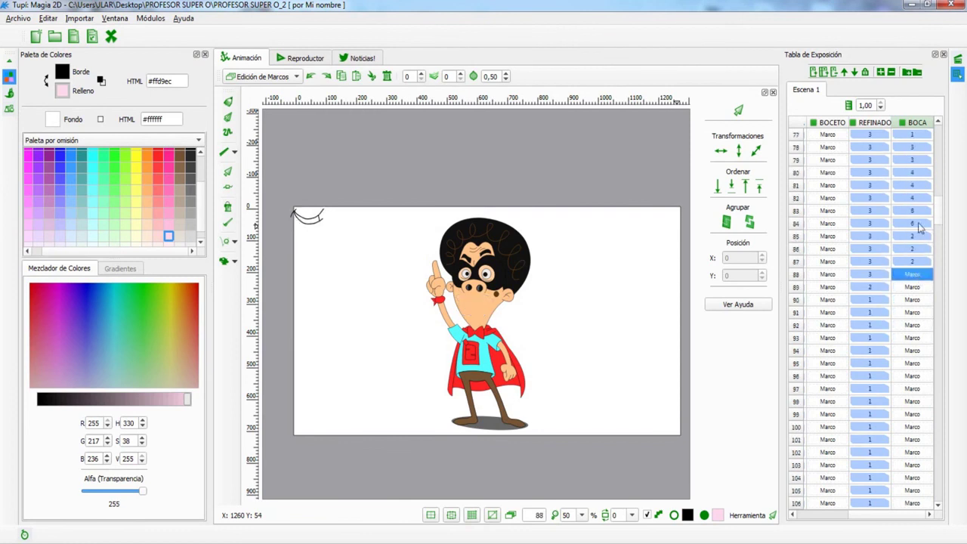
key(ctrl+v)
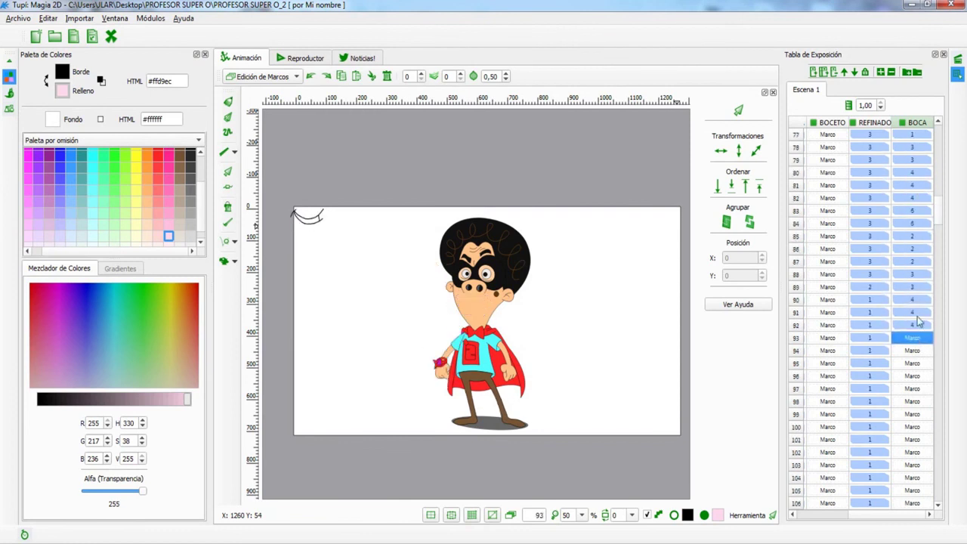
- Fill BOCA frames 93–105 with mouth 3 in 93–94, mouth 1 in 95–103 and mouth 3 in 104–105
click(912, 134)
click(912, 262)
scroll(917, 257, down, 7)
click(913, 160)
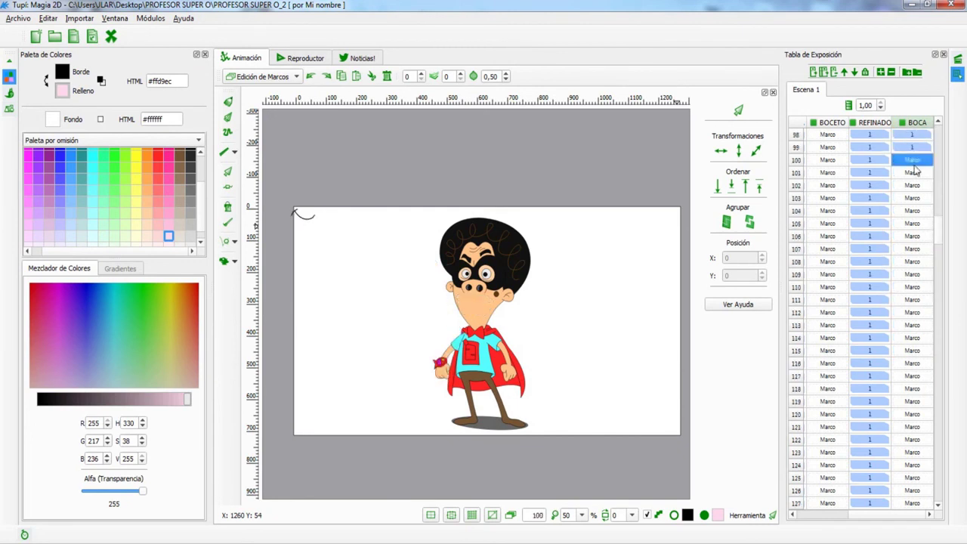
scroll(921, 355, up, 4)
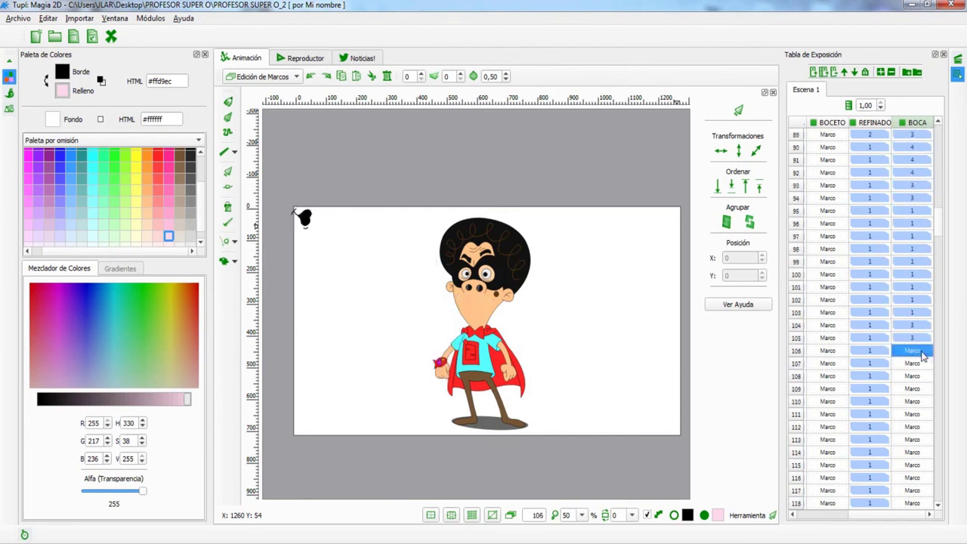
- Fill BOCA frames 106–117 with mouths 4, 1, 2 and 3 for two frames each, and mouth 4 in 114–117
key(ctrl+v)
scroll(919, 359, down, 3)
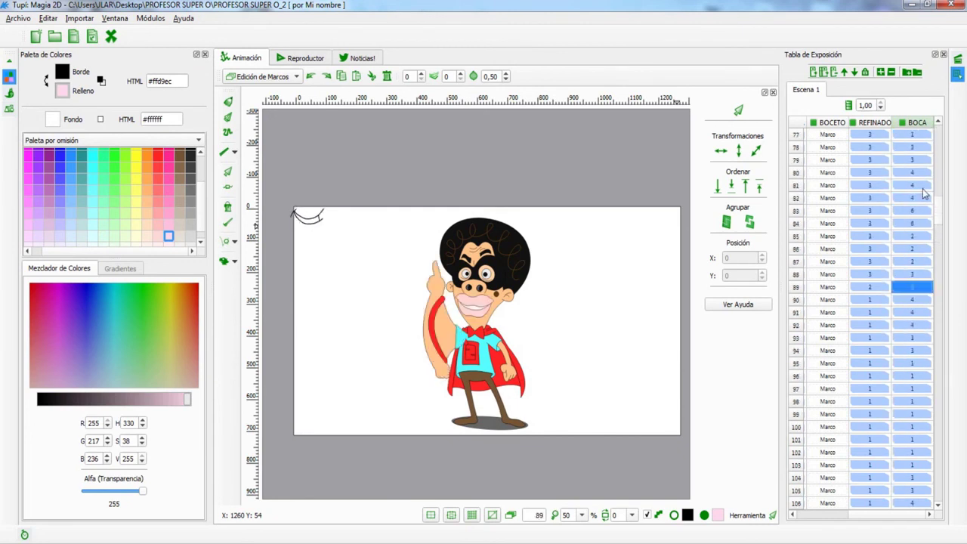
click(917, 277)
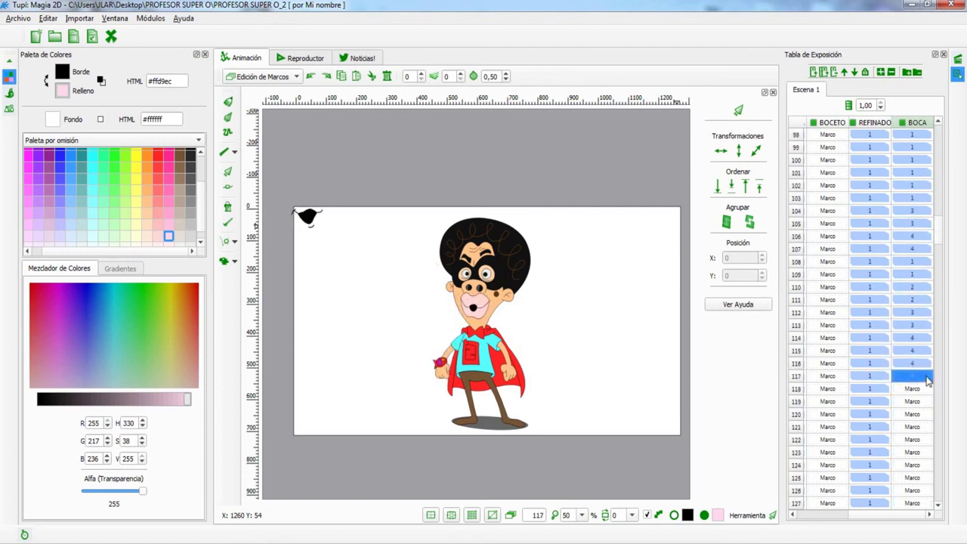
- Repeat mouth 4 in BOCA frames 118–130 and mouth 1 in frames 131–136
key(ctrl+v)
key(ctrl+v)
key(ctrl+v)
scroll(922, 380, down, 3)
- Hide the BOCETO layer, previewing the full scene in the player before and after the change
key(ctrl+2)
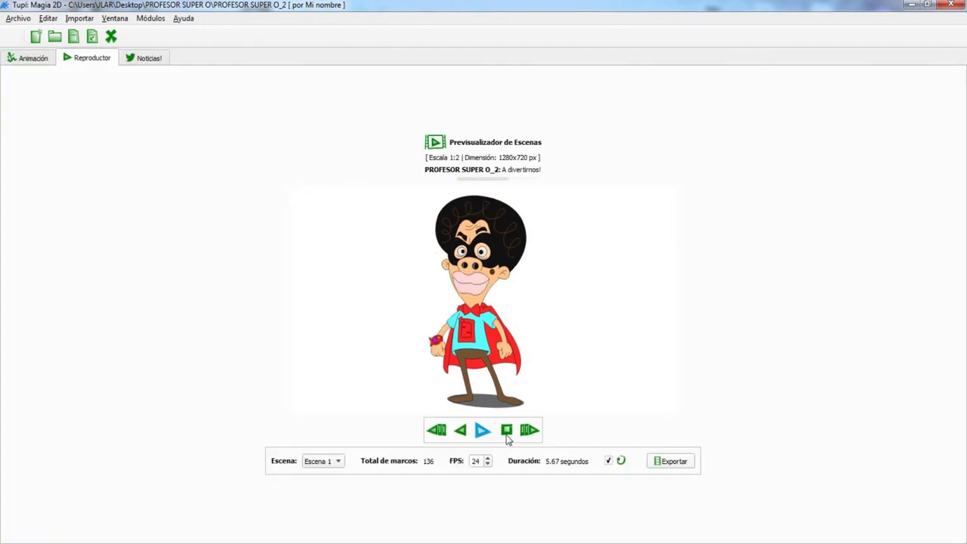
key(ctrl+1)
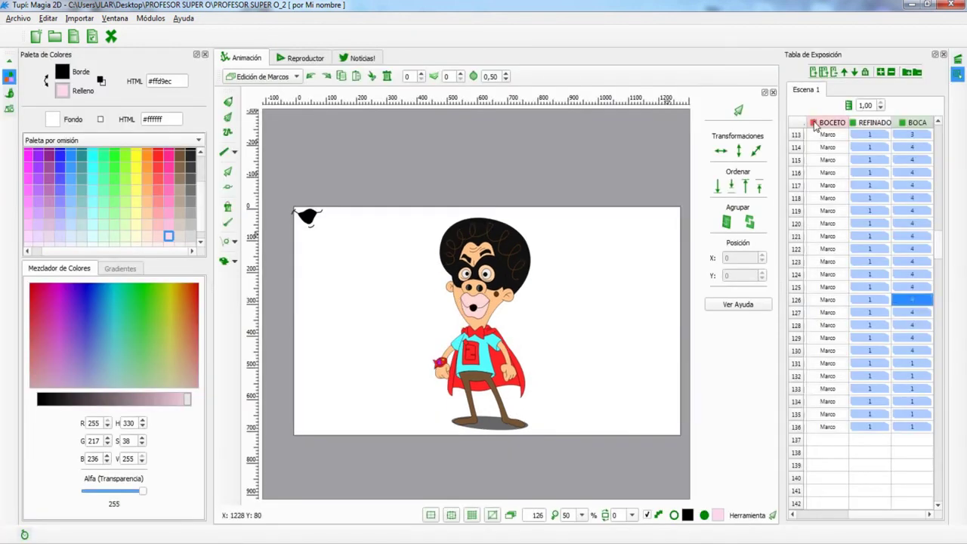
click(815, 126)
key(ctrl+2)
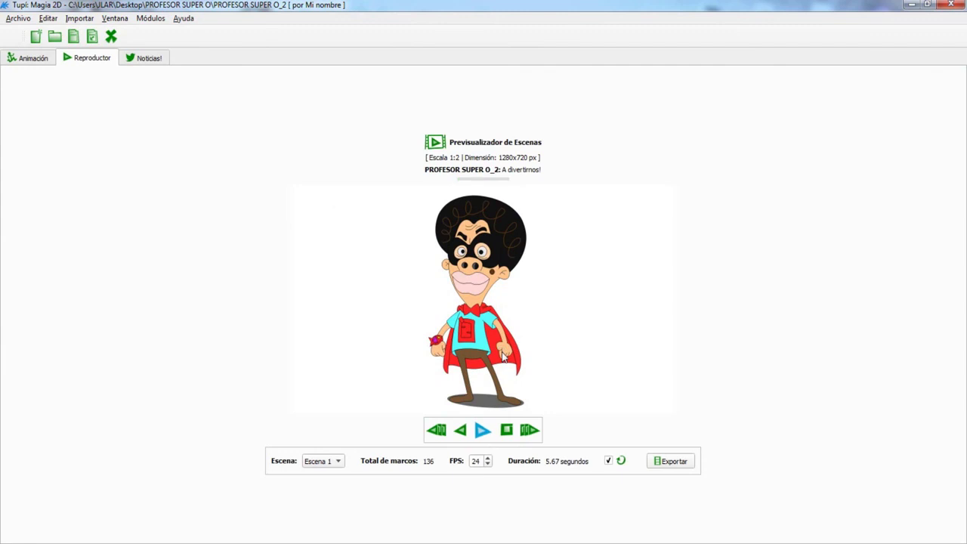
click(33, 64)
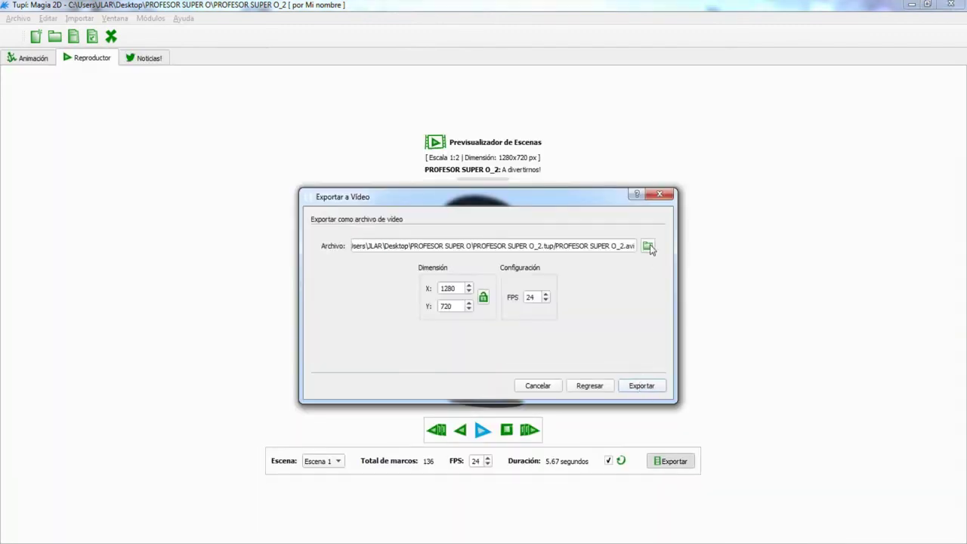
- Choose the destination for the AVI video file and export the scene at 1280 × 720 and 24 FPS
click(648, 246)
click(685, 490)
click(642, 387)
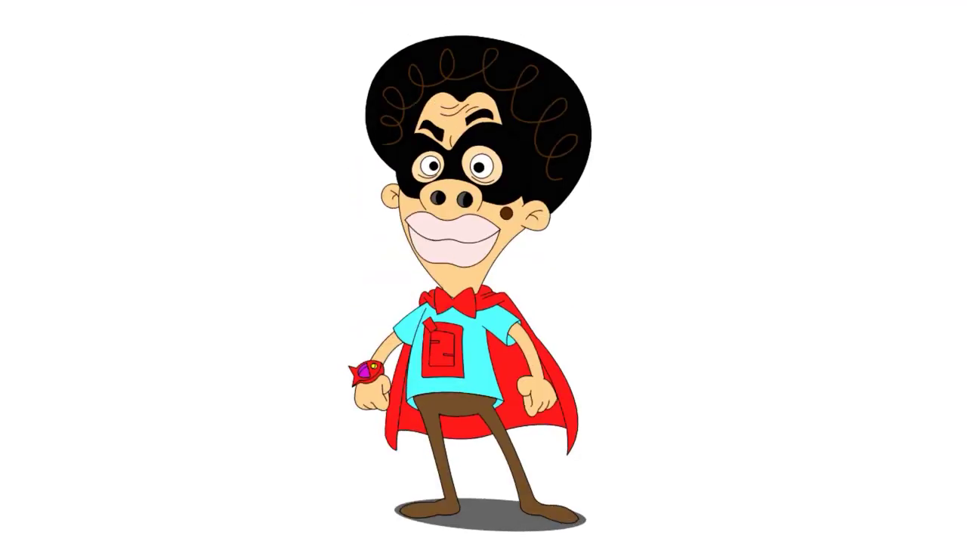